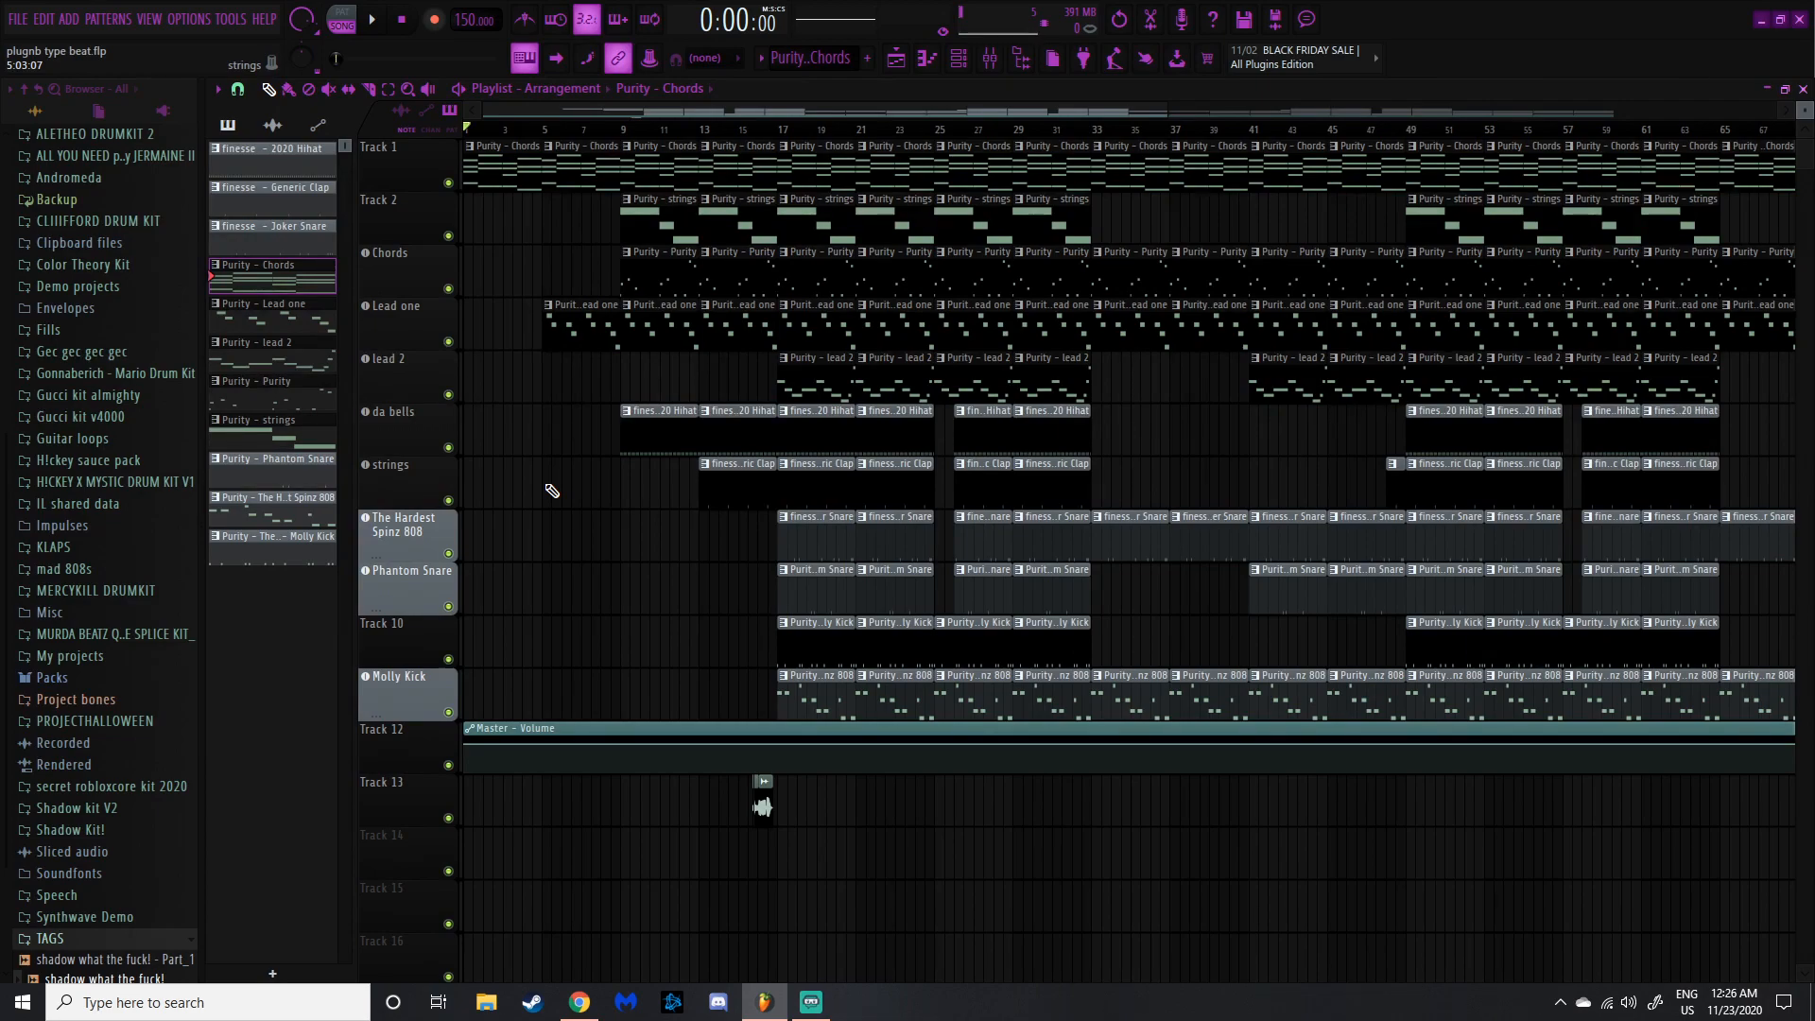
Step: Show the channel rack and inspect the waveforms of the 2020 Hihat, Generic Clap and Joker Snare samples
{"action": "key", "text": "F6"}
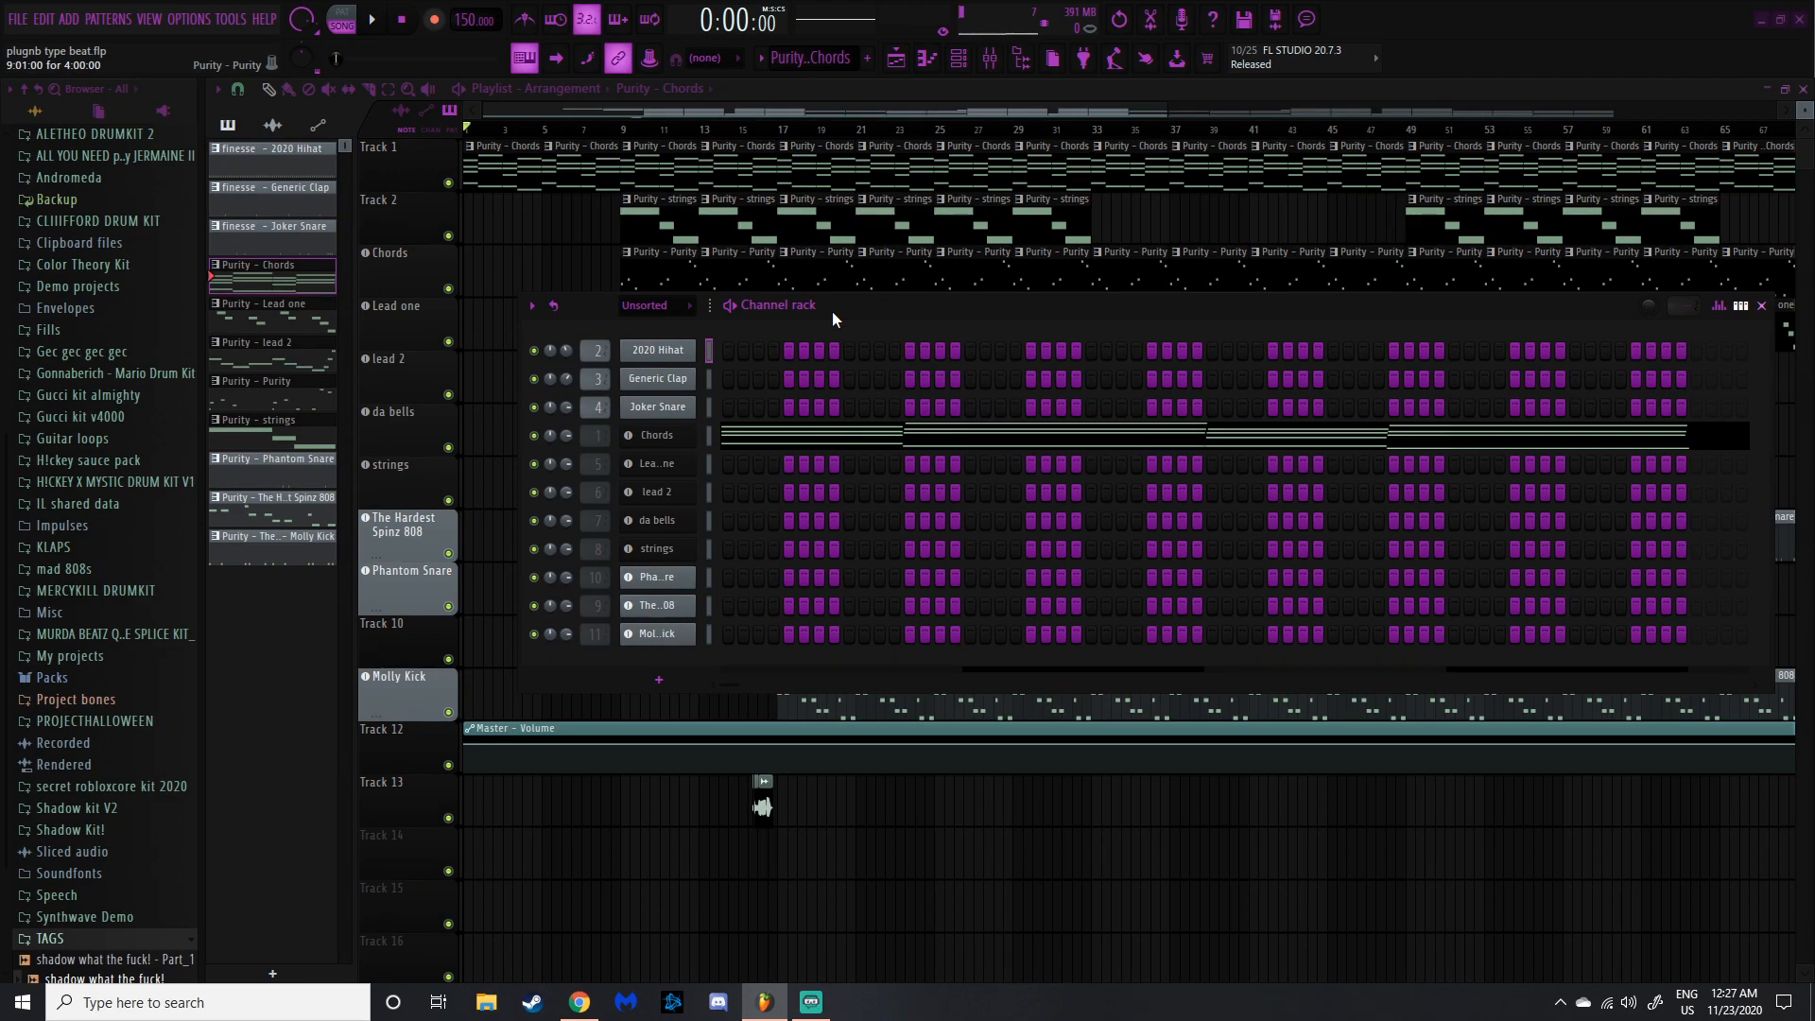
{"action": "left_click_drag", "start_coordinate": [832, 310], "coordinate": [875, 280]}
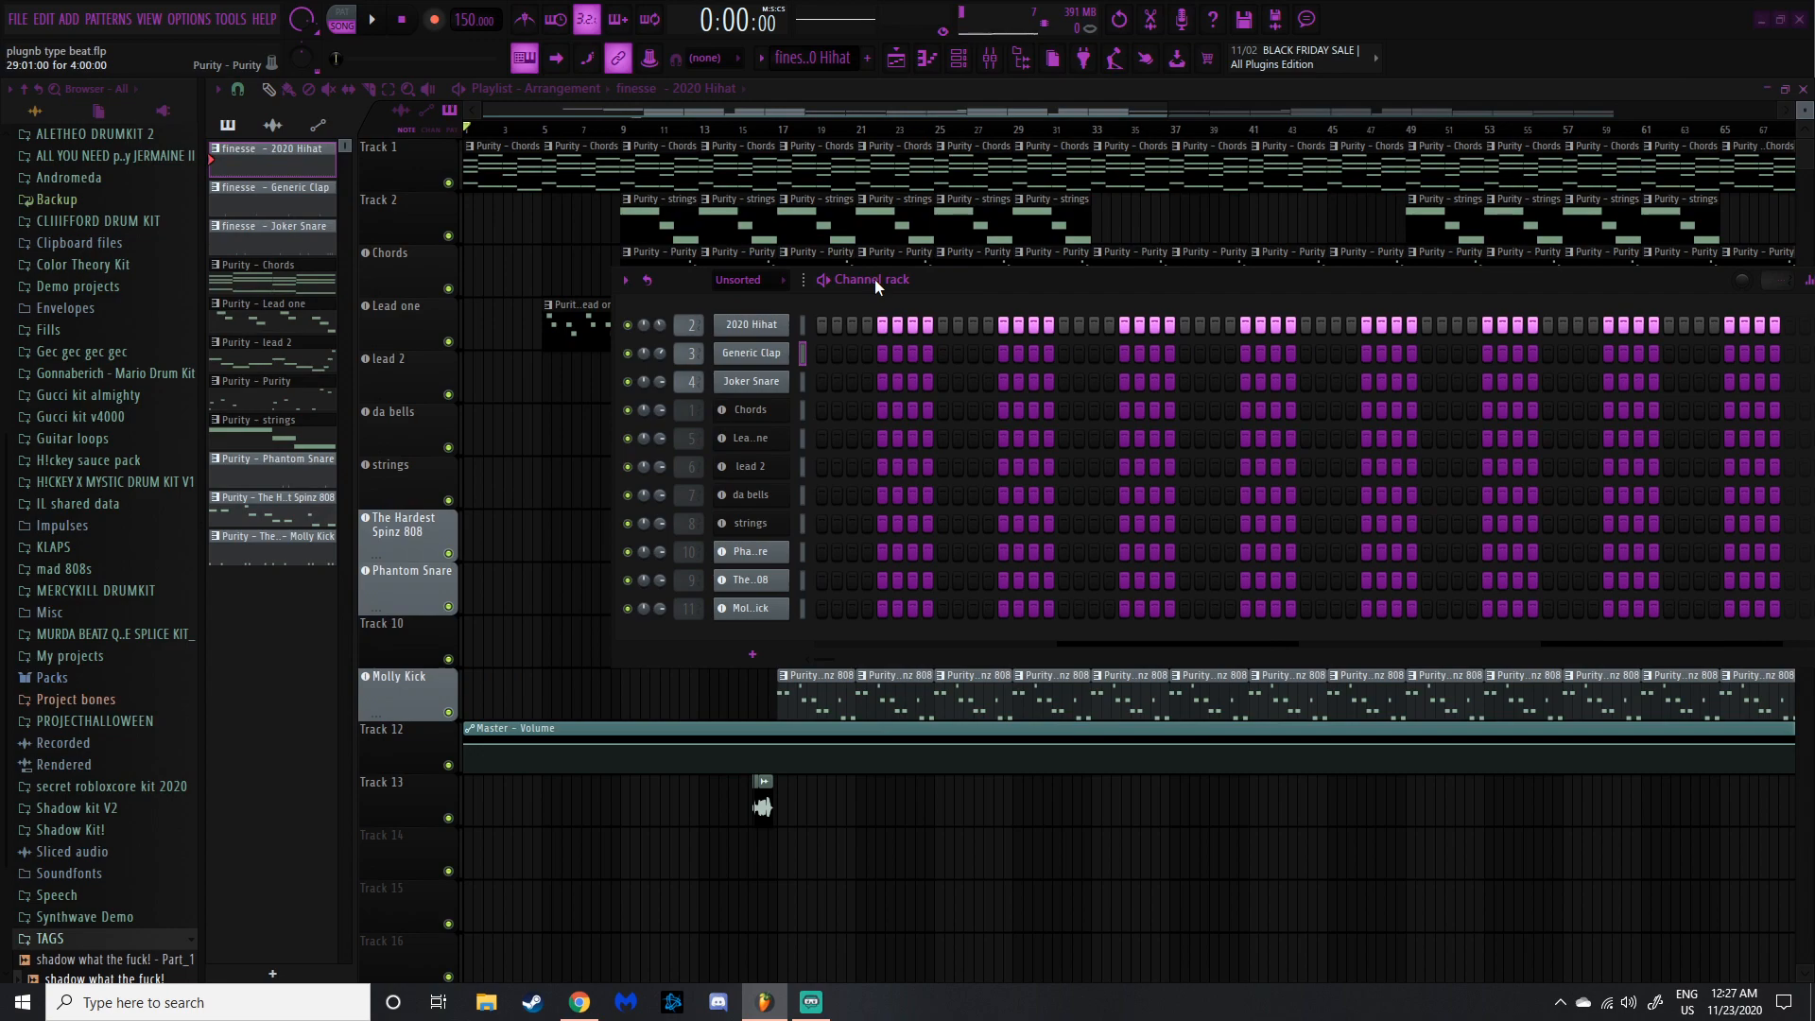
{"action": "left_click", "coordinate": [770, 325]}
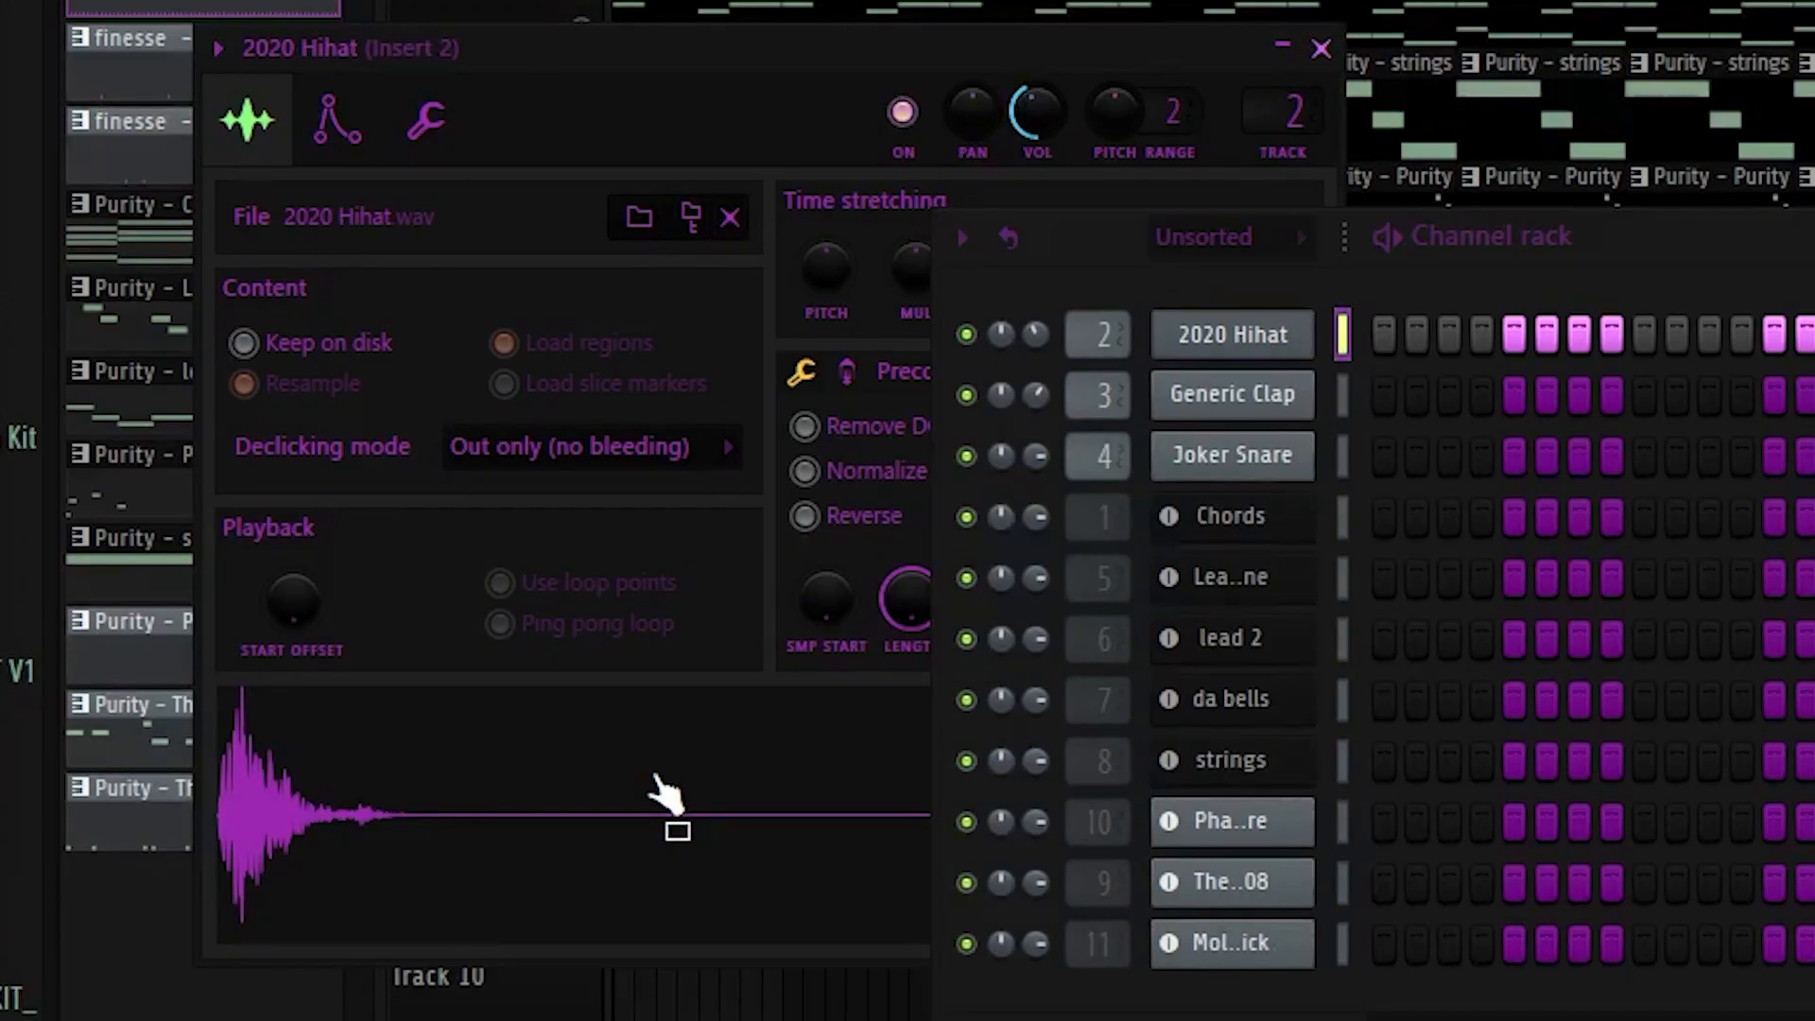
{"action": "left_click", "coordinate": [761, 355]}
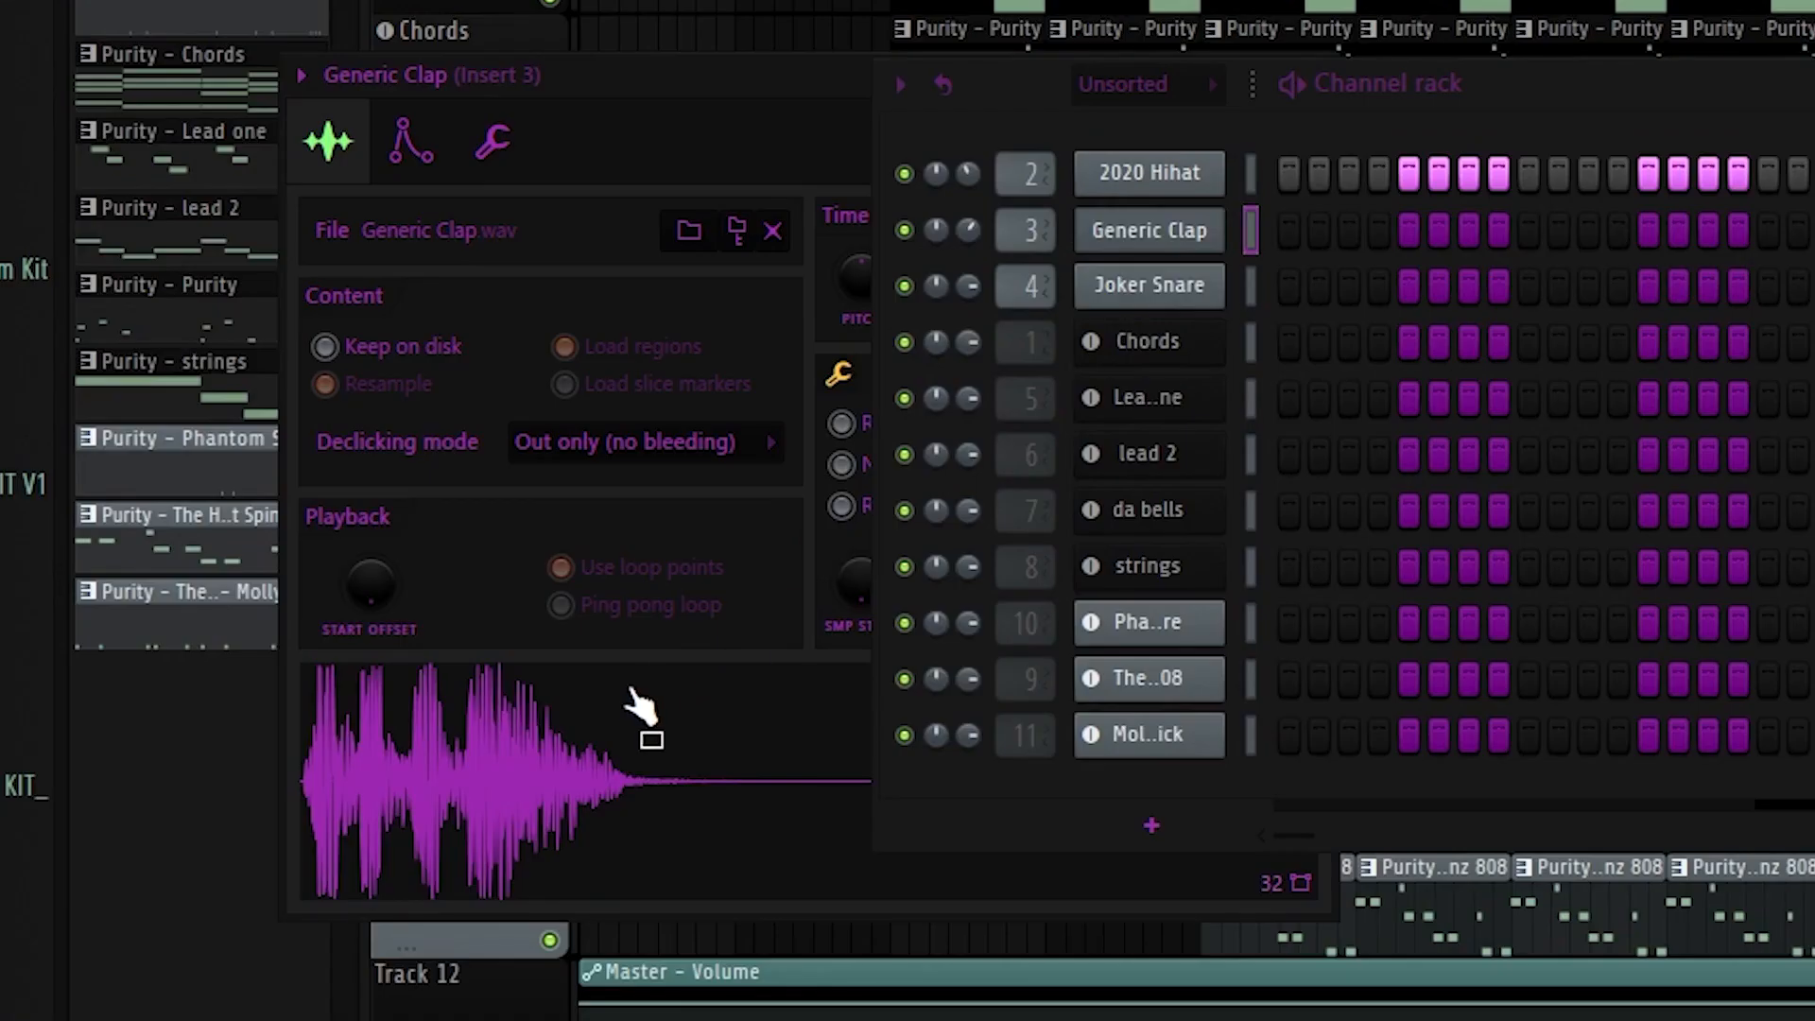
{"action": "left_click", "coordinate": [753, 353]}
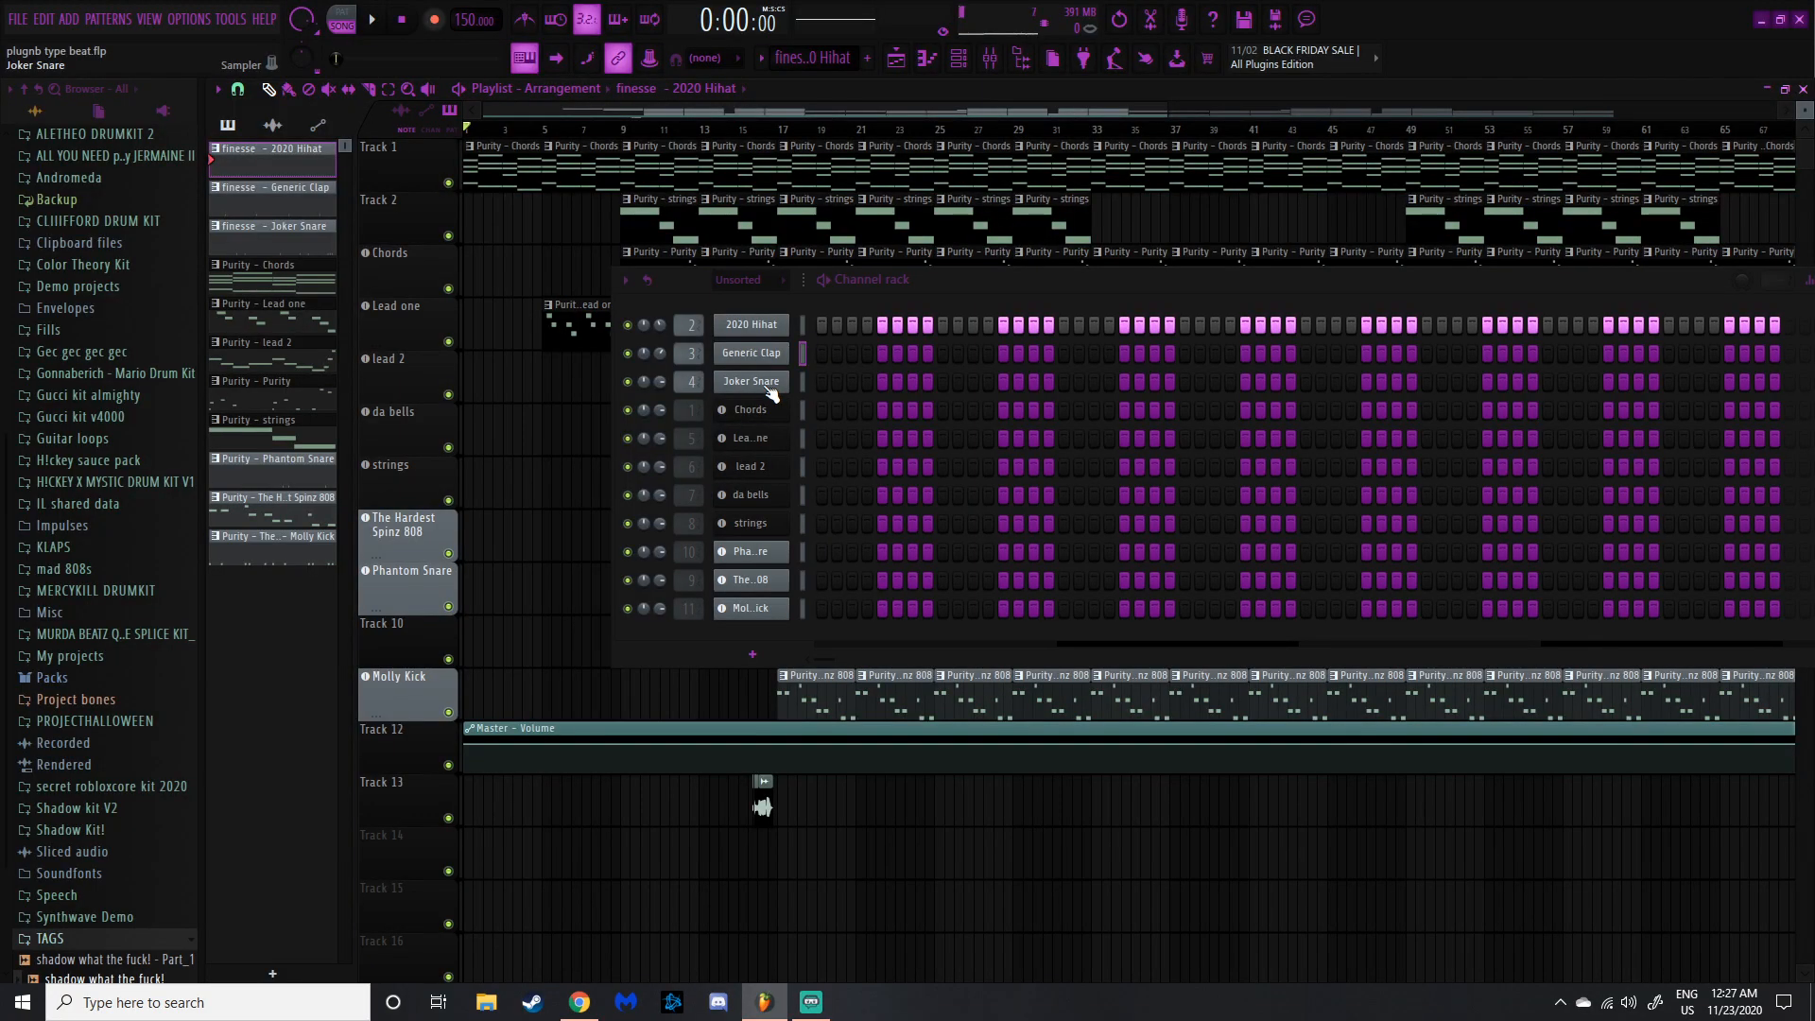
{"action": "left_click", "coordinate": [769, 390]}
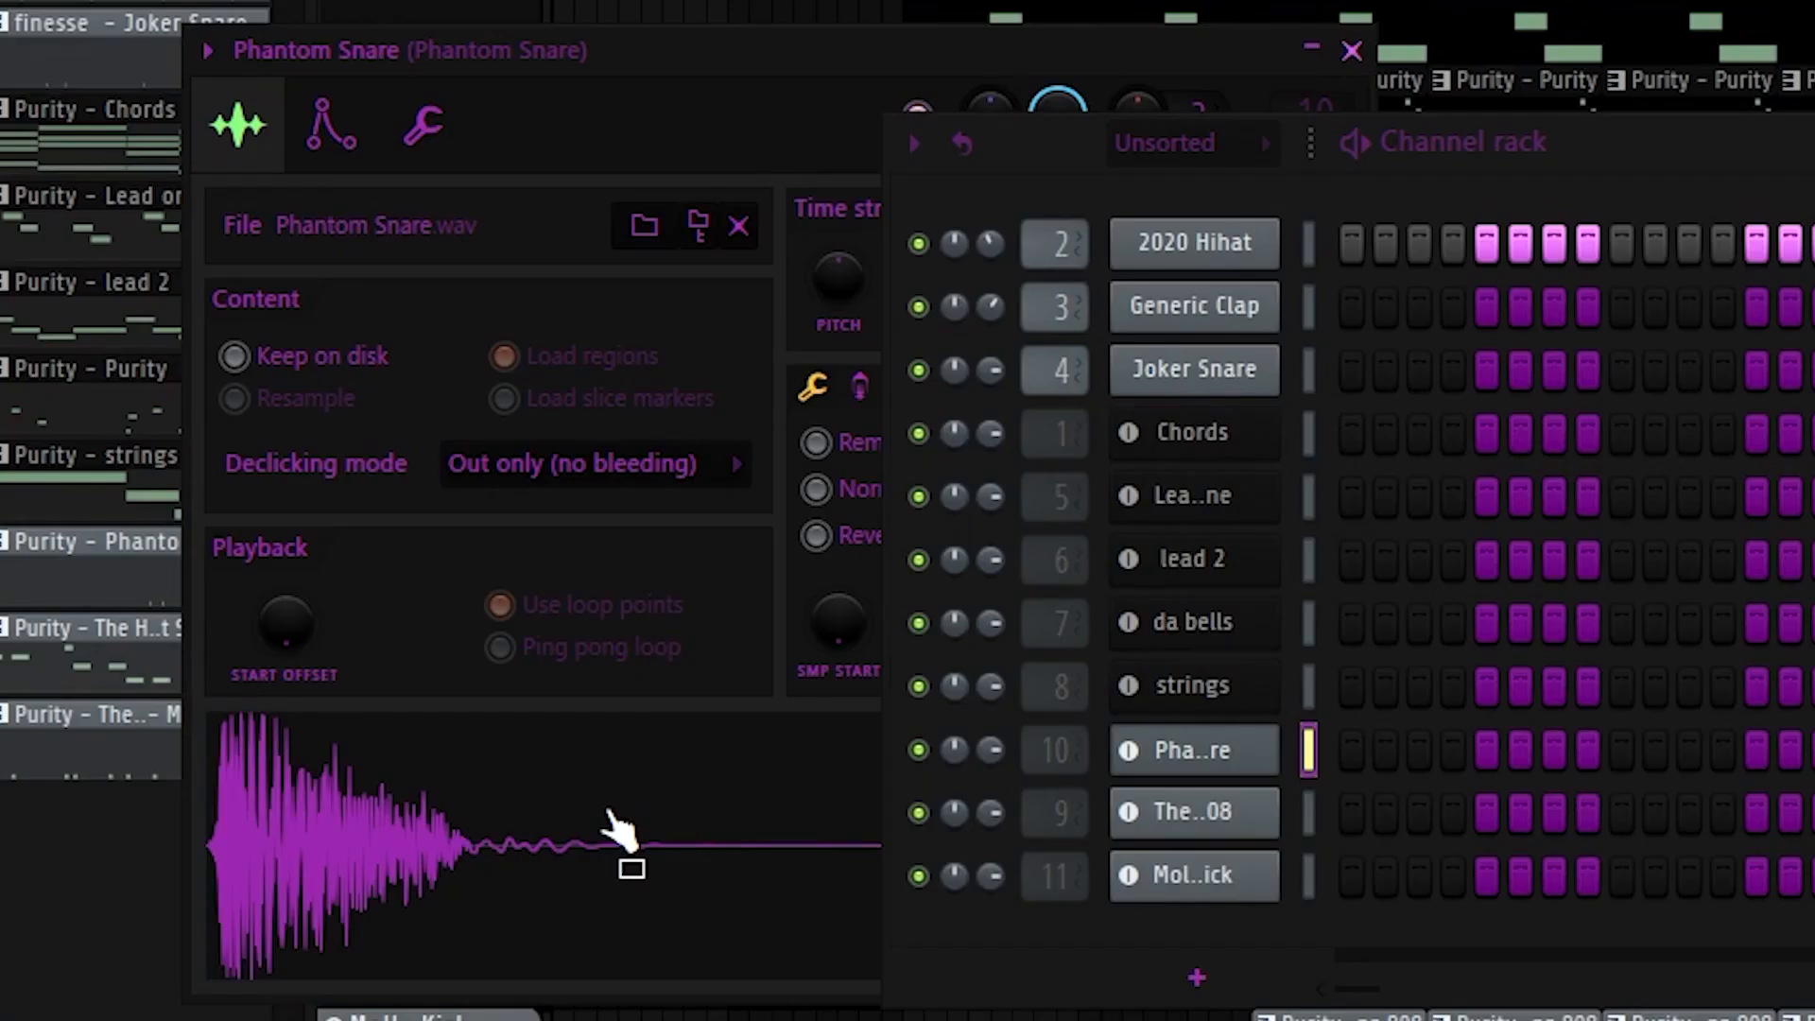
Step: Inspect the waveforms of The Hardest Spinz 808 and Molly Kick samples from the channel rack
{"action": "left_click", "coordinate": [752, 579]}
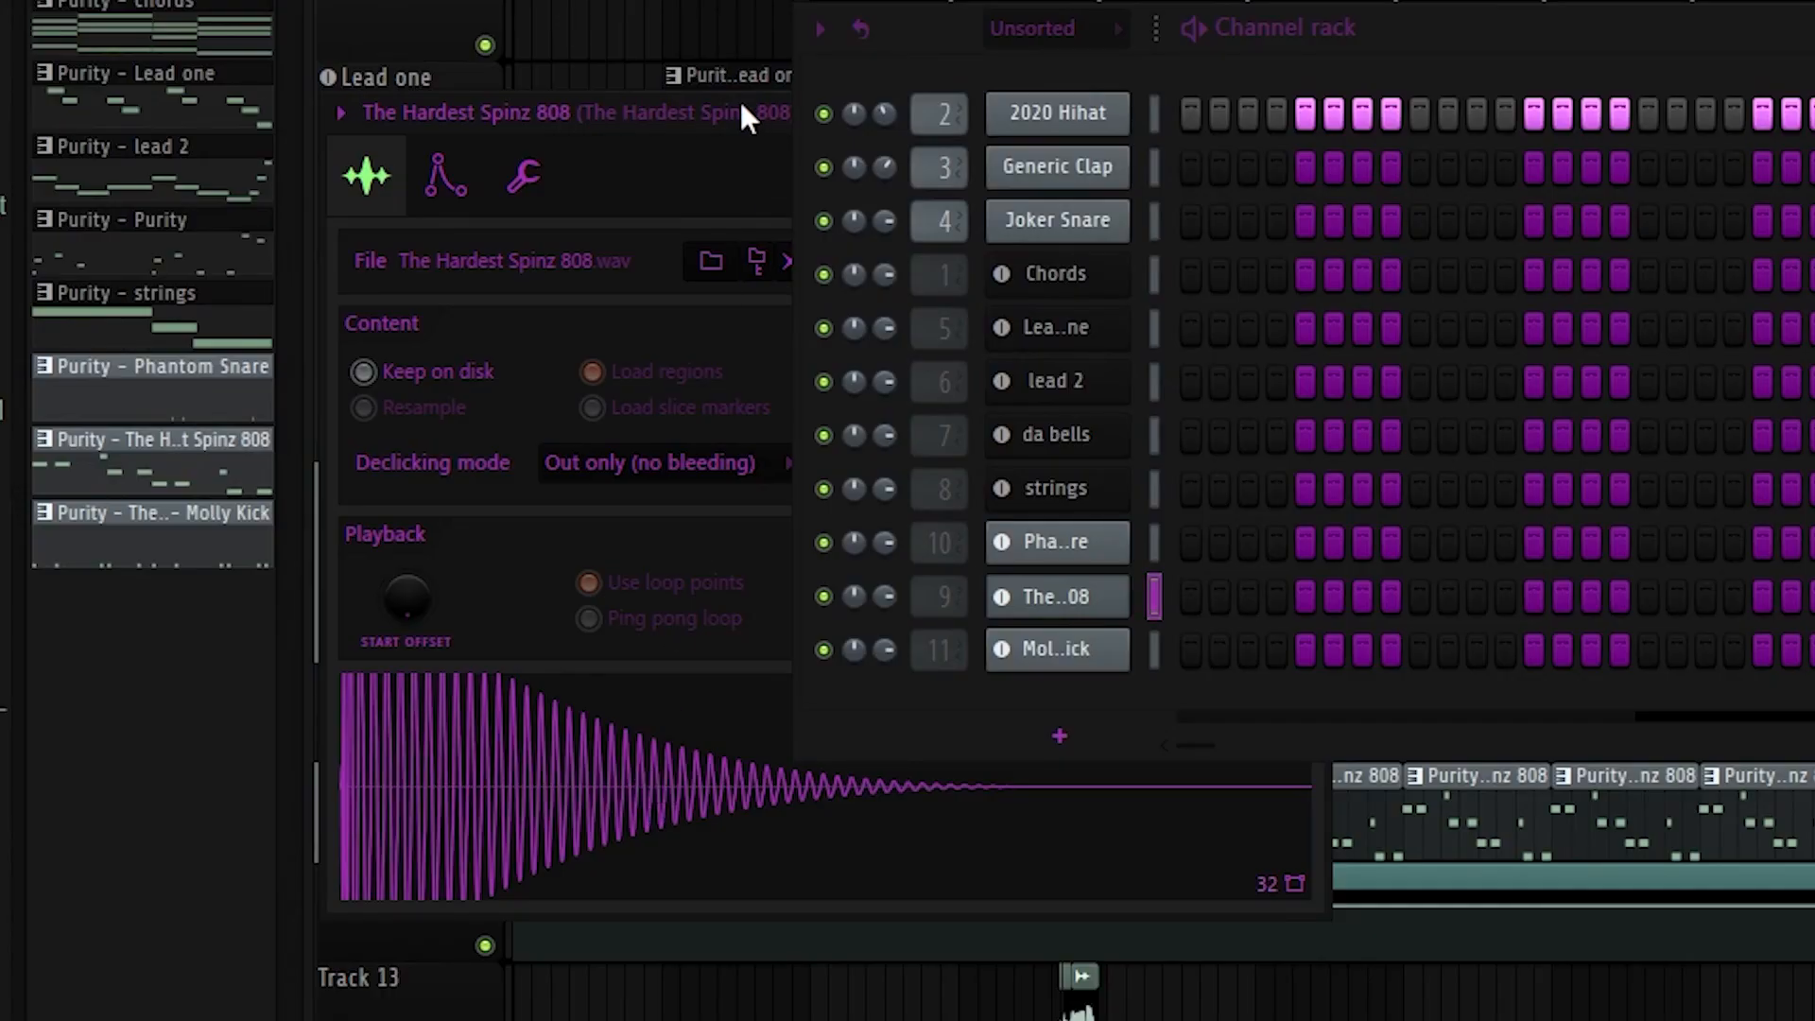
{"action": "left_click_drag", "start_coordinate": [590, 326], "coordinate": [363, 149]}
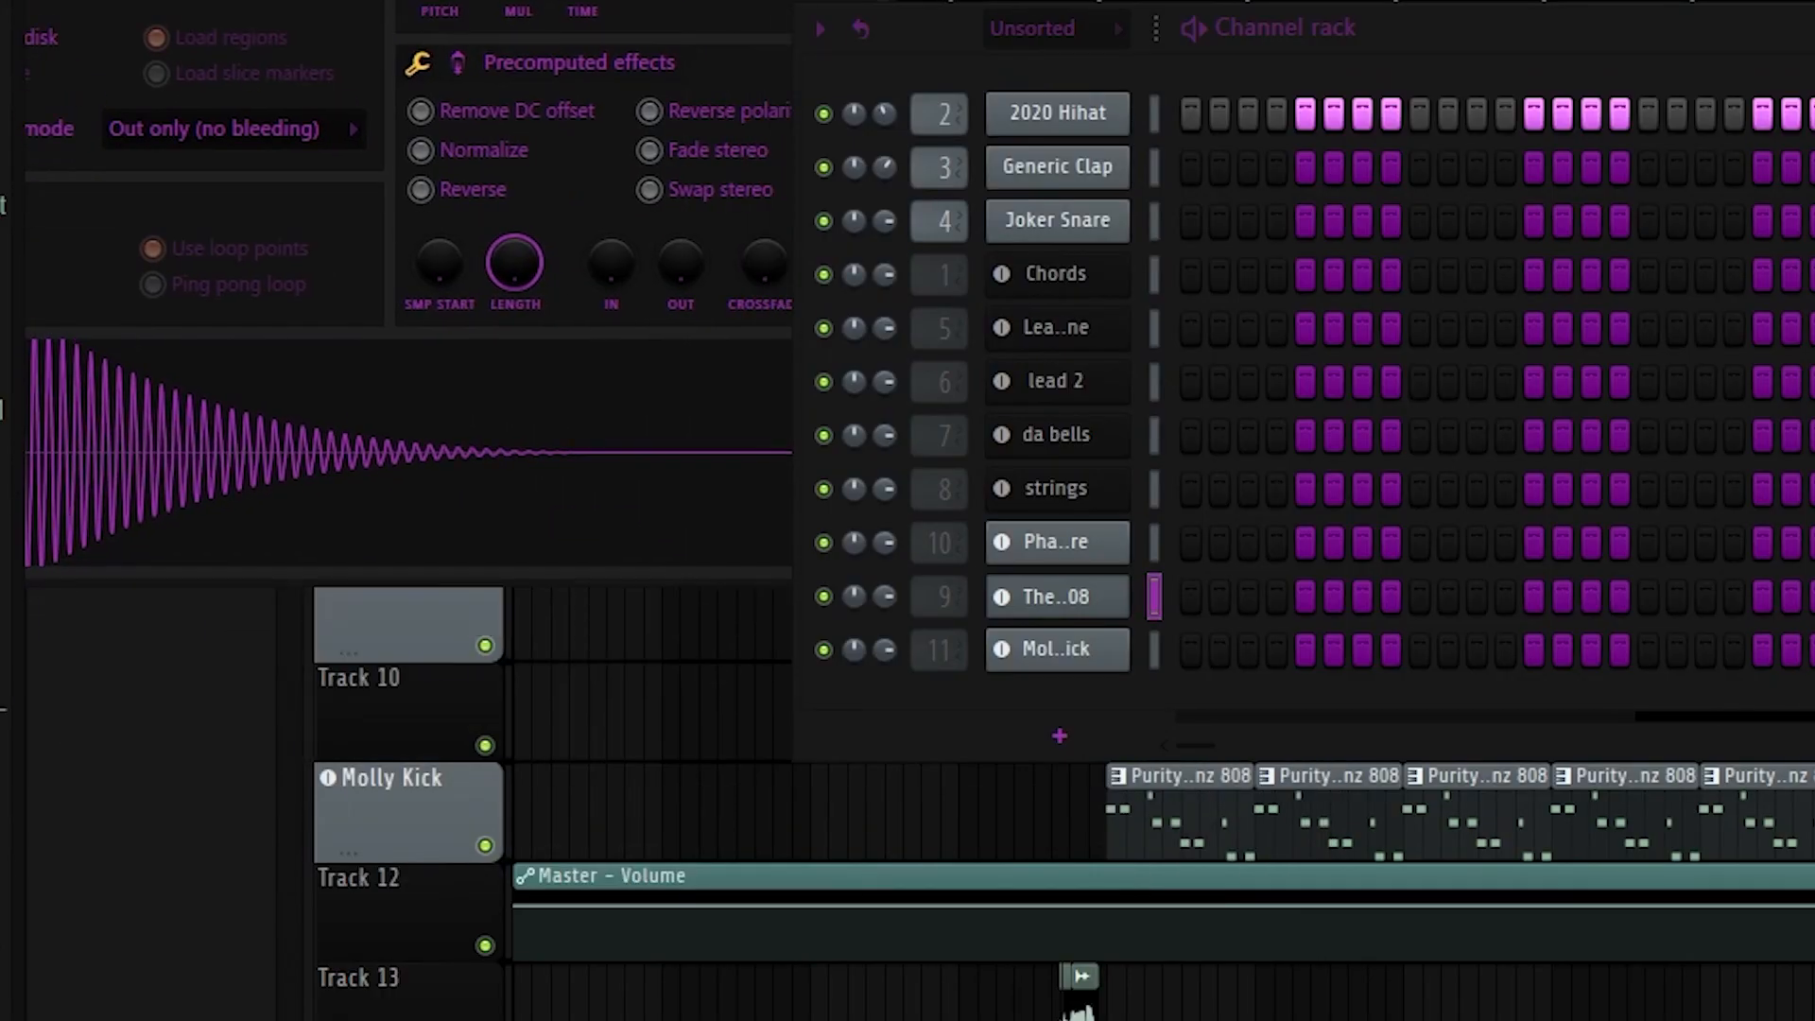
{"action": "left_click", "coordinate": [1057, 648]}
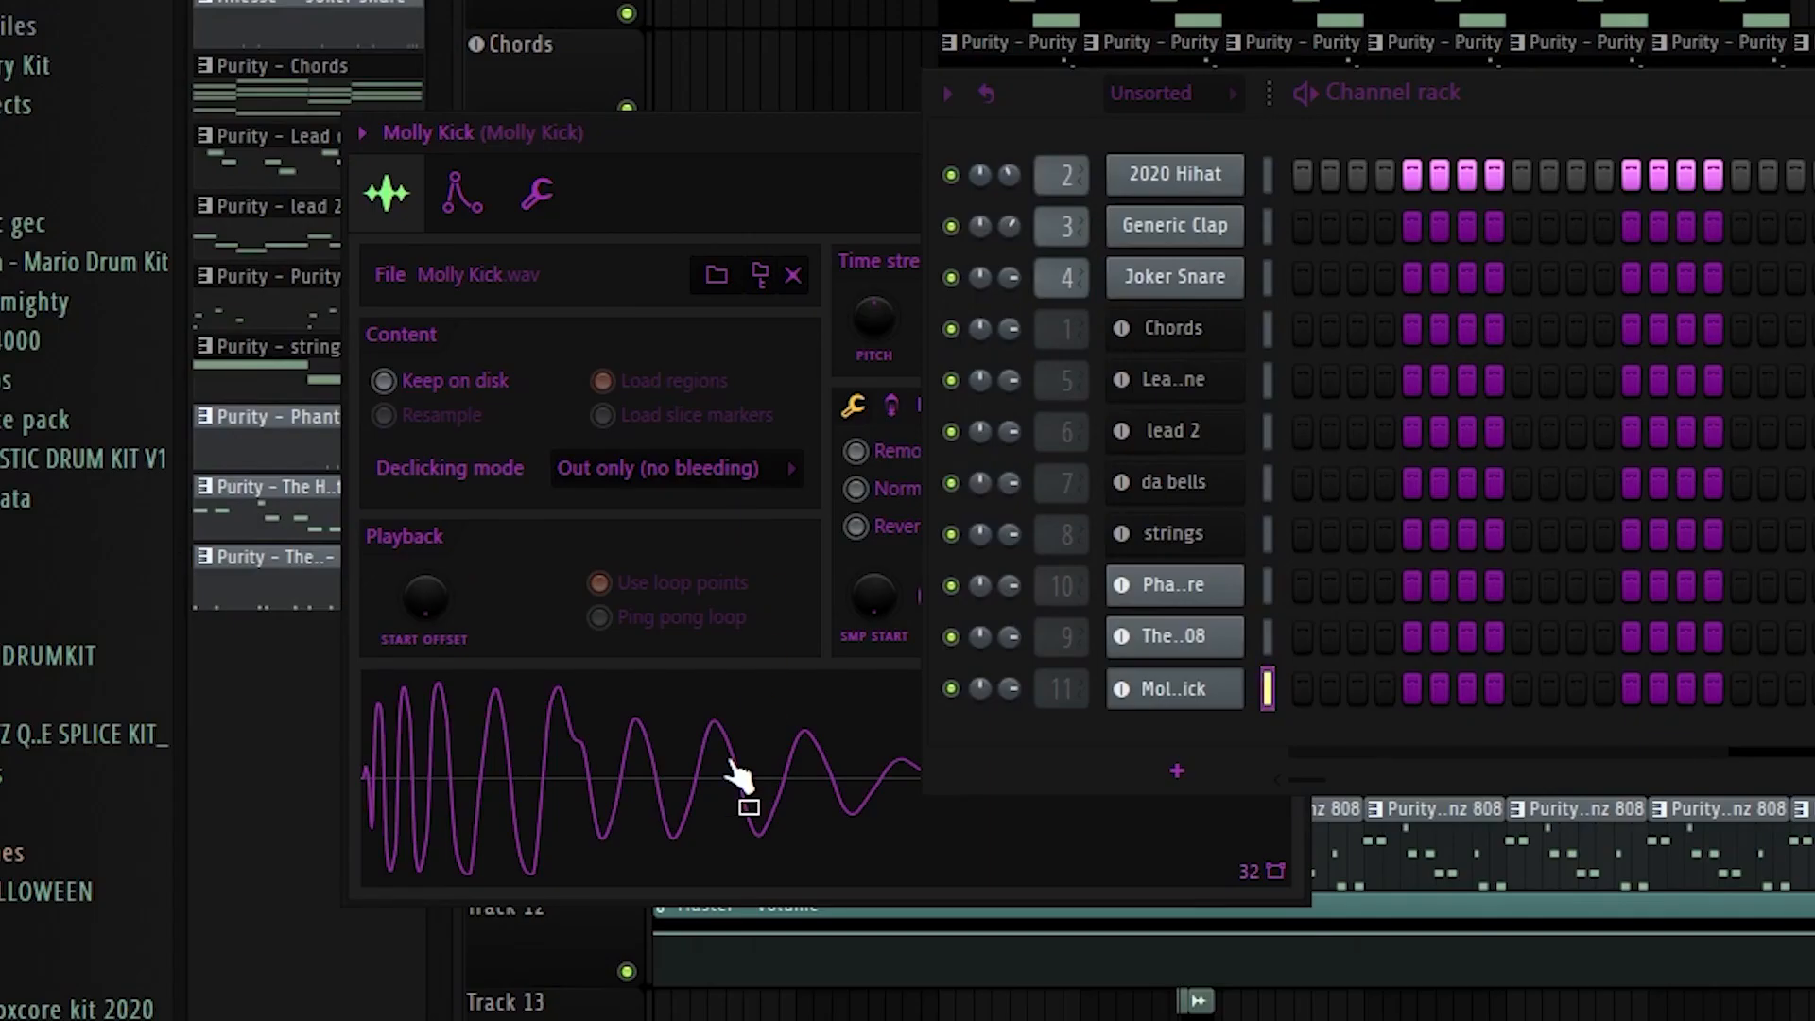
{"action": "left_click_drag", "start_coordinate": [737, 775], "coordinate": [762, 807]}
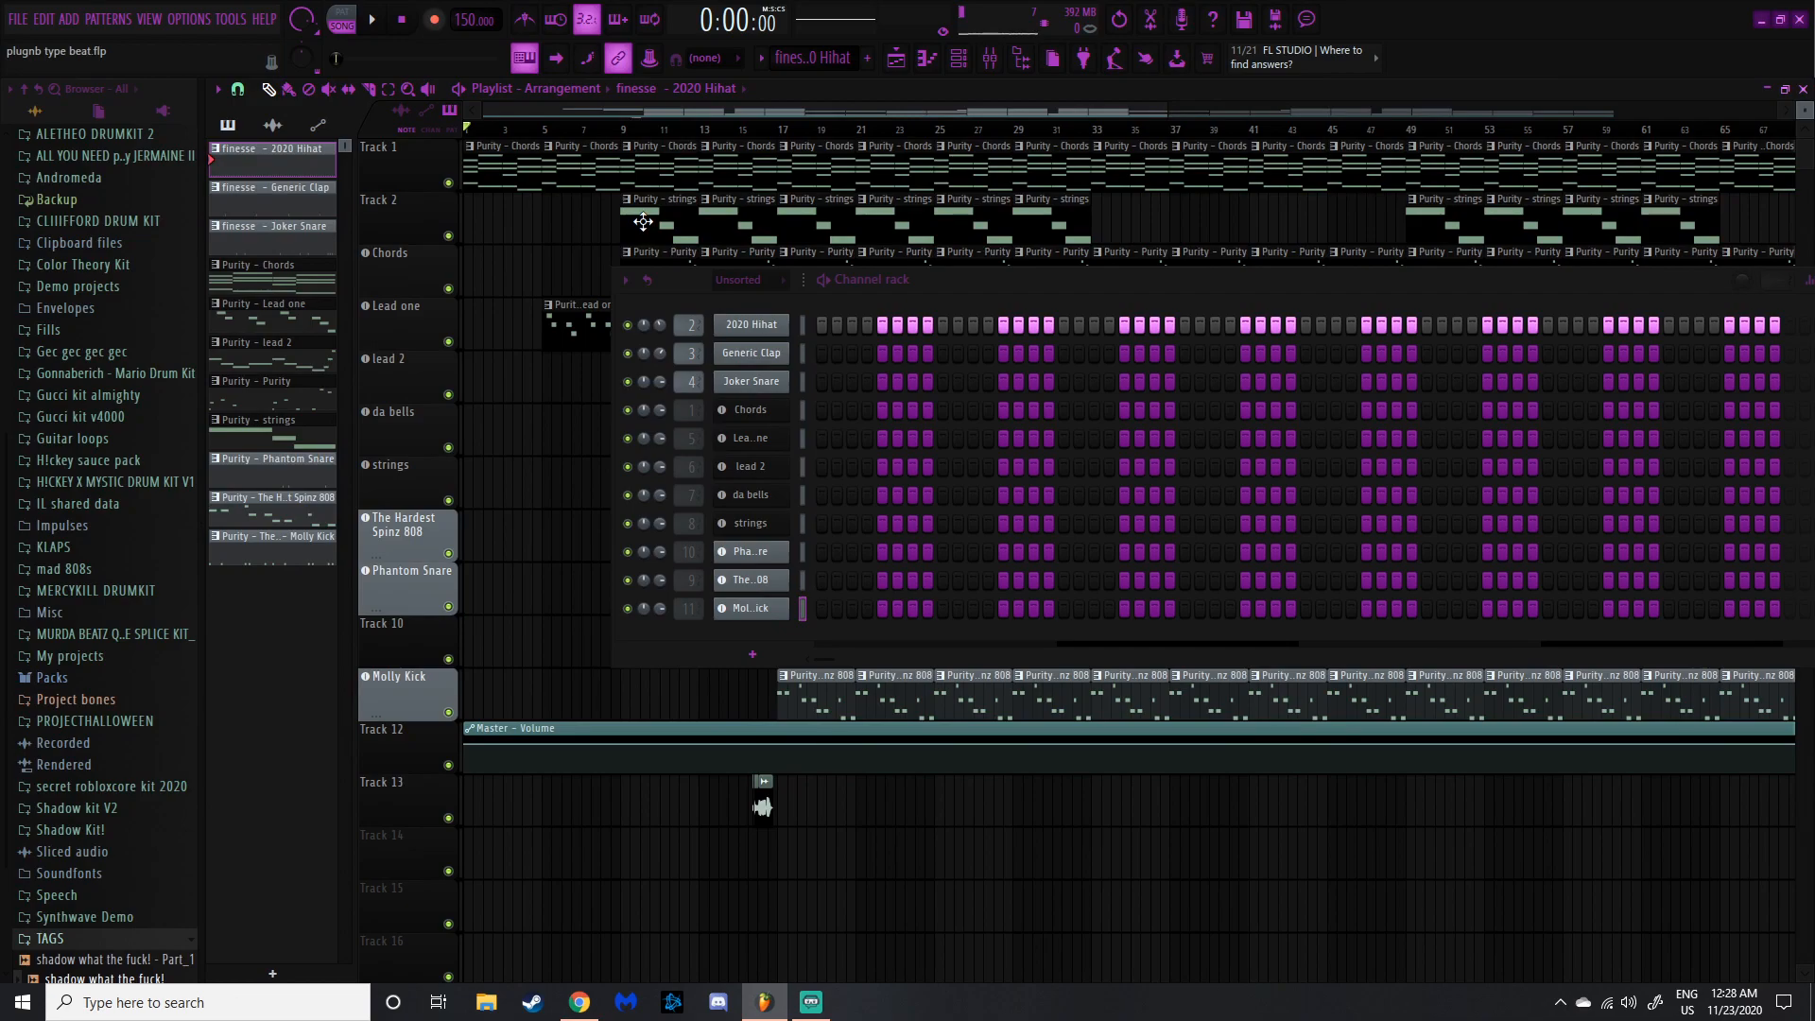
Step: Examine and audition the Purity presets used for the Chords and strings channels
{"action": "left_click", "coordinate": [751, 410]}
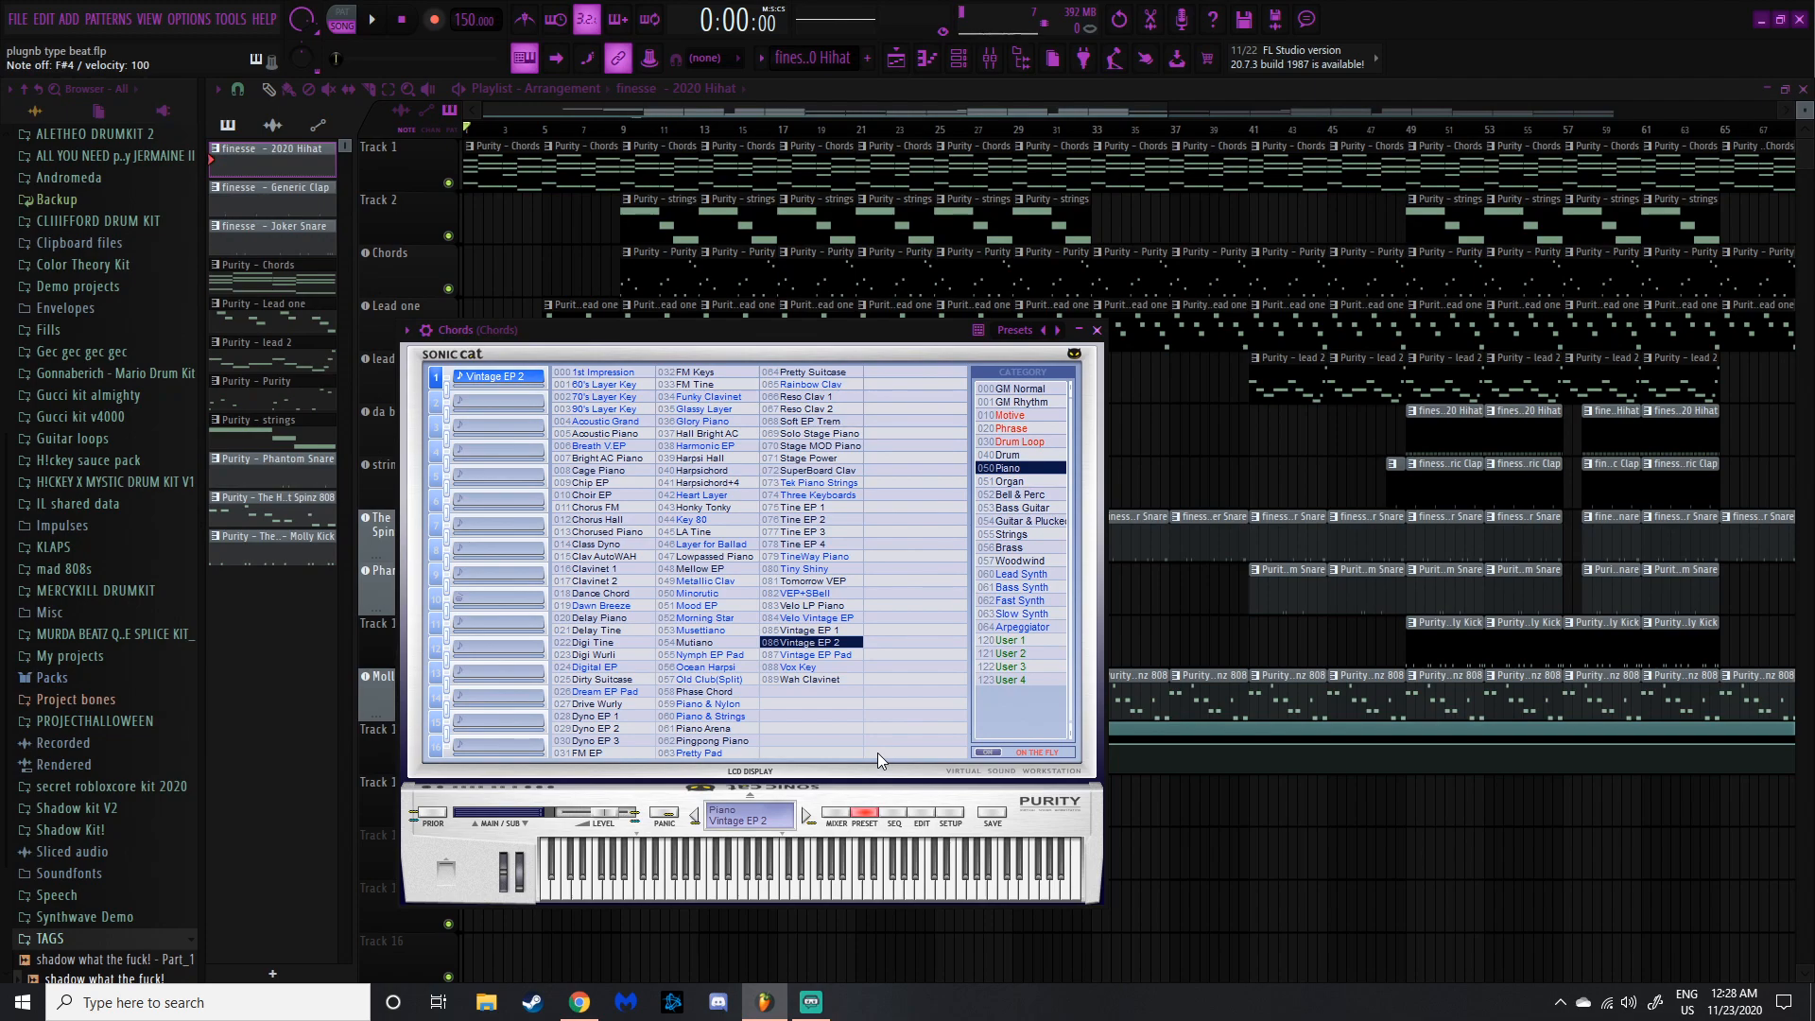
{"action": "left_click", "coordinate": [922, 812]}
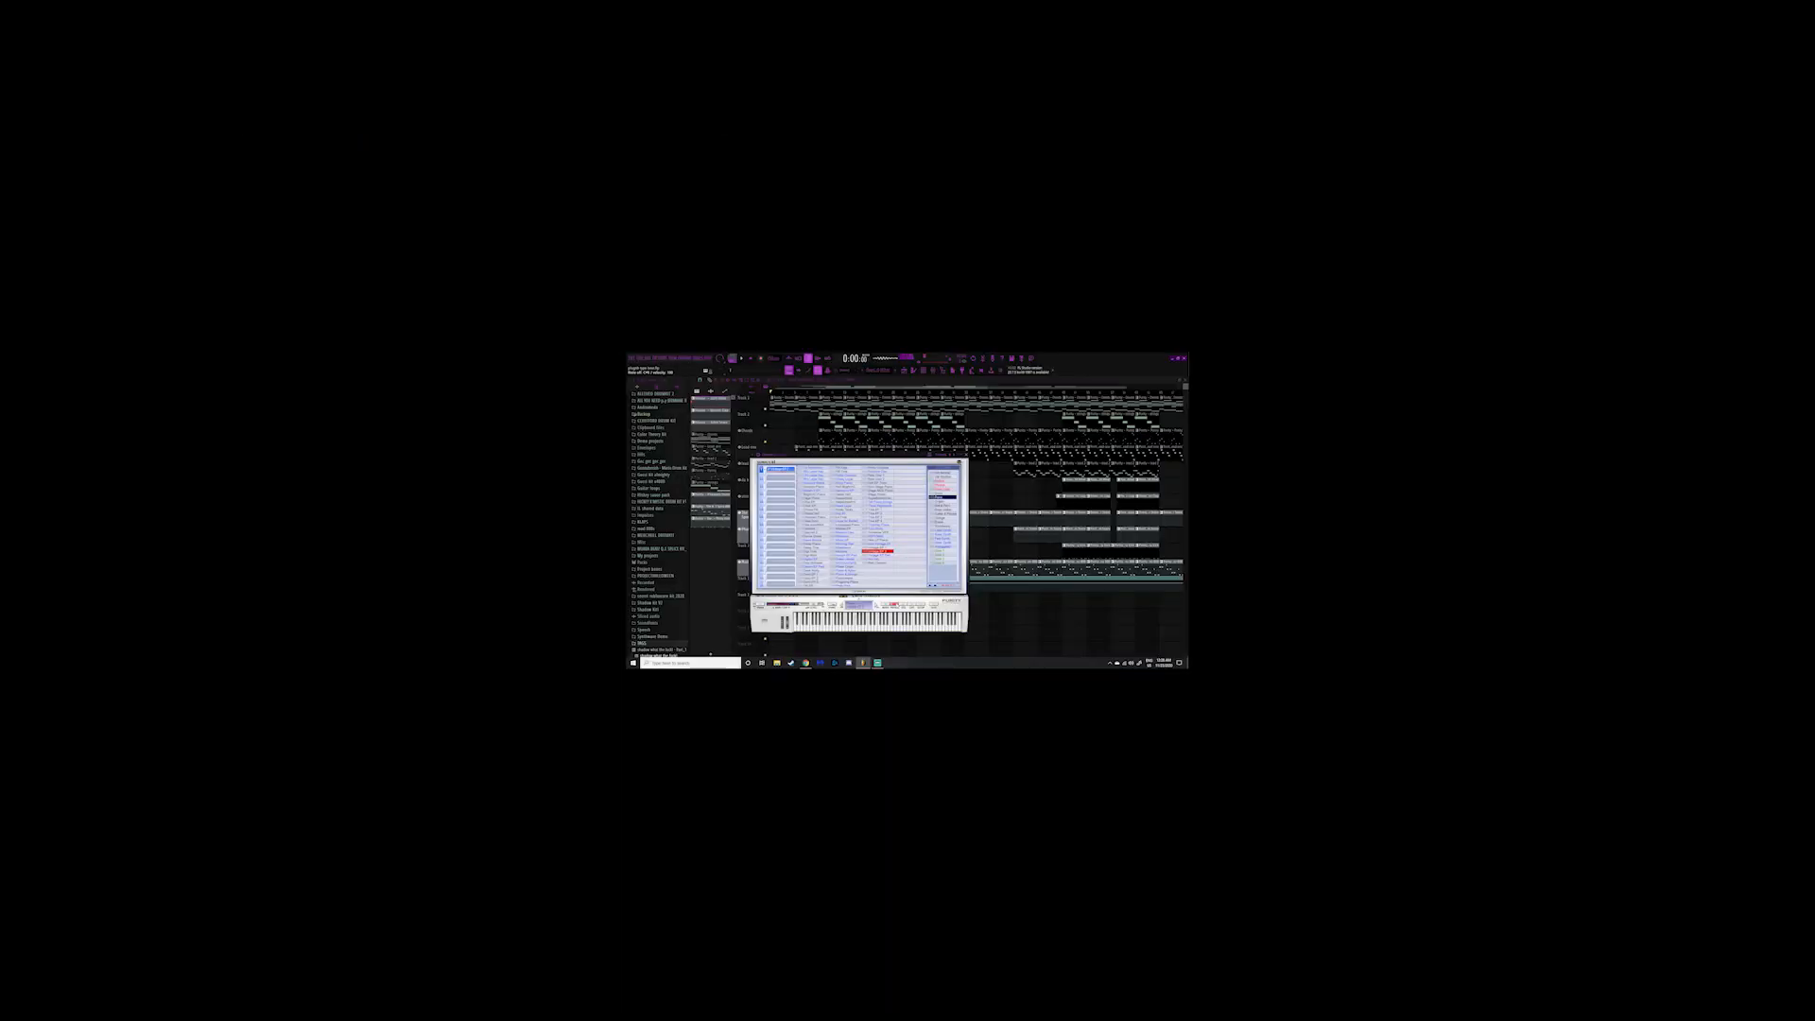
{"action": "left_click", "coordinate": [921, 604]}
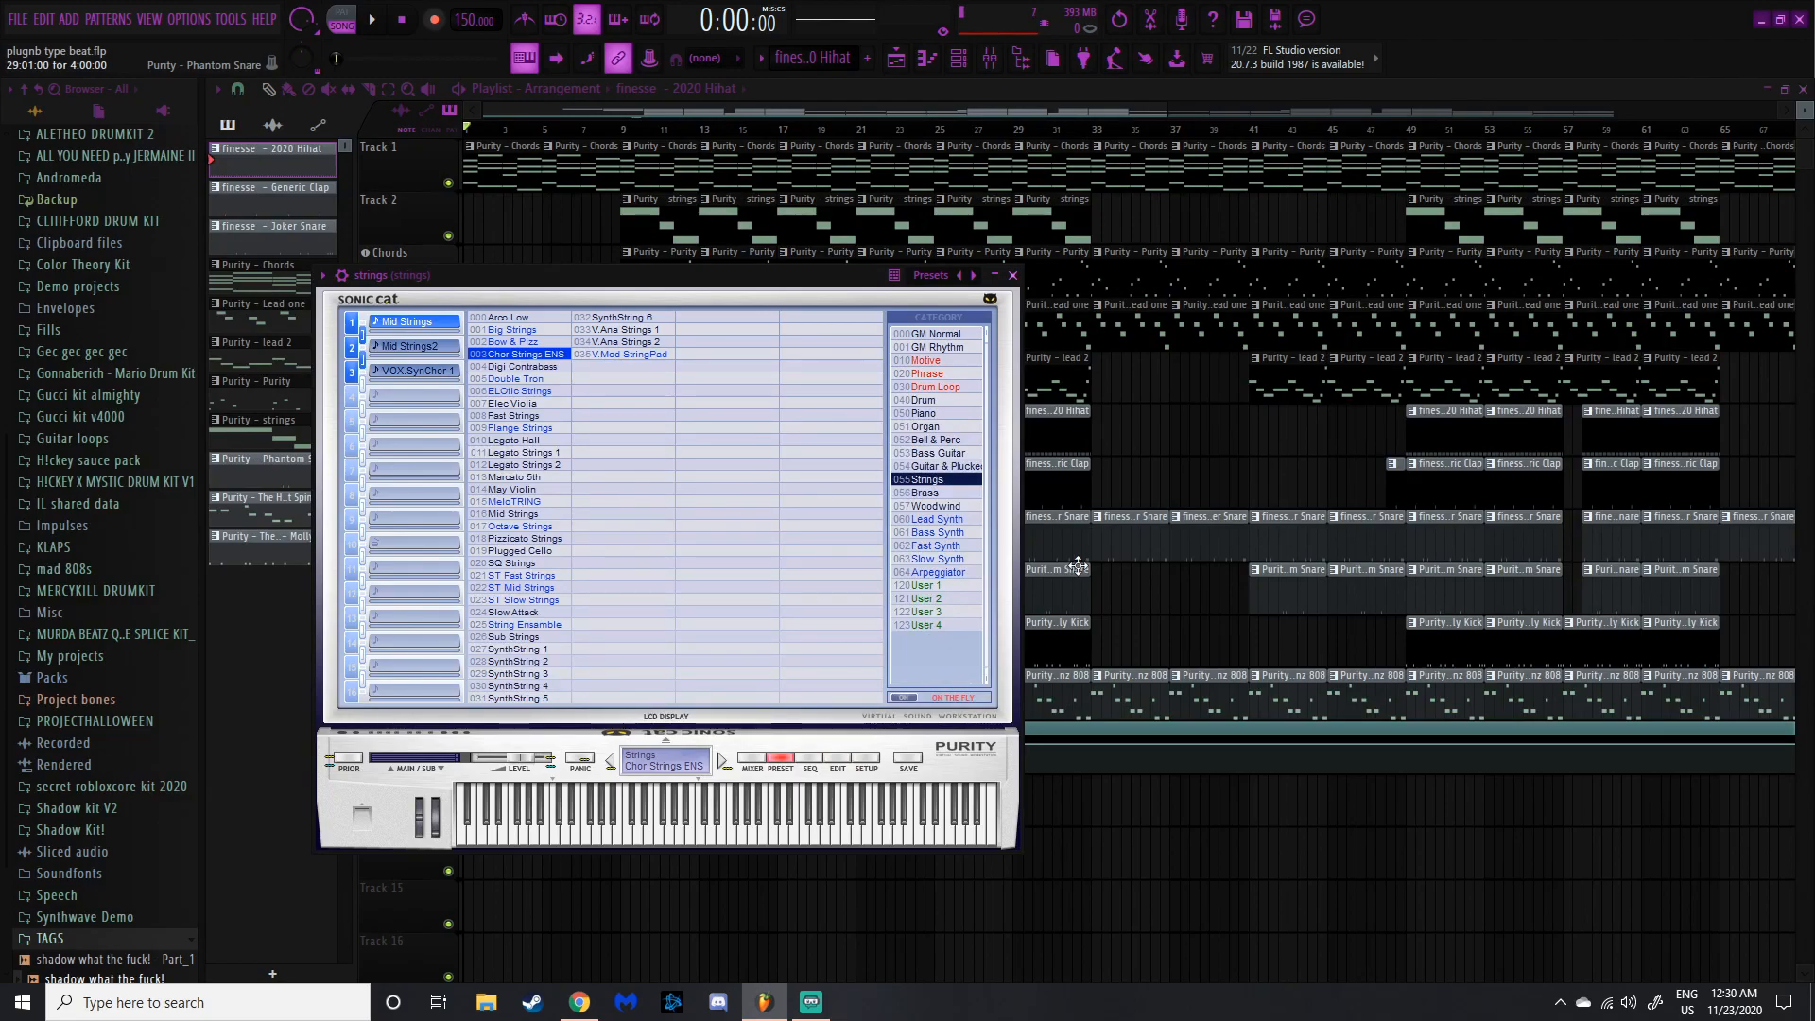
{"action": "key", "text": "g"}
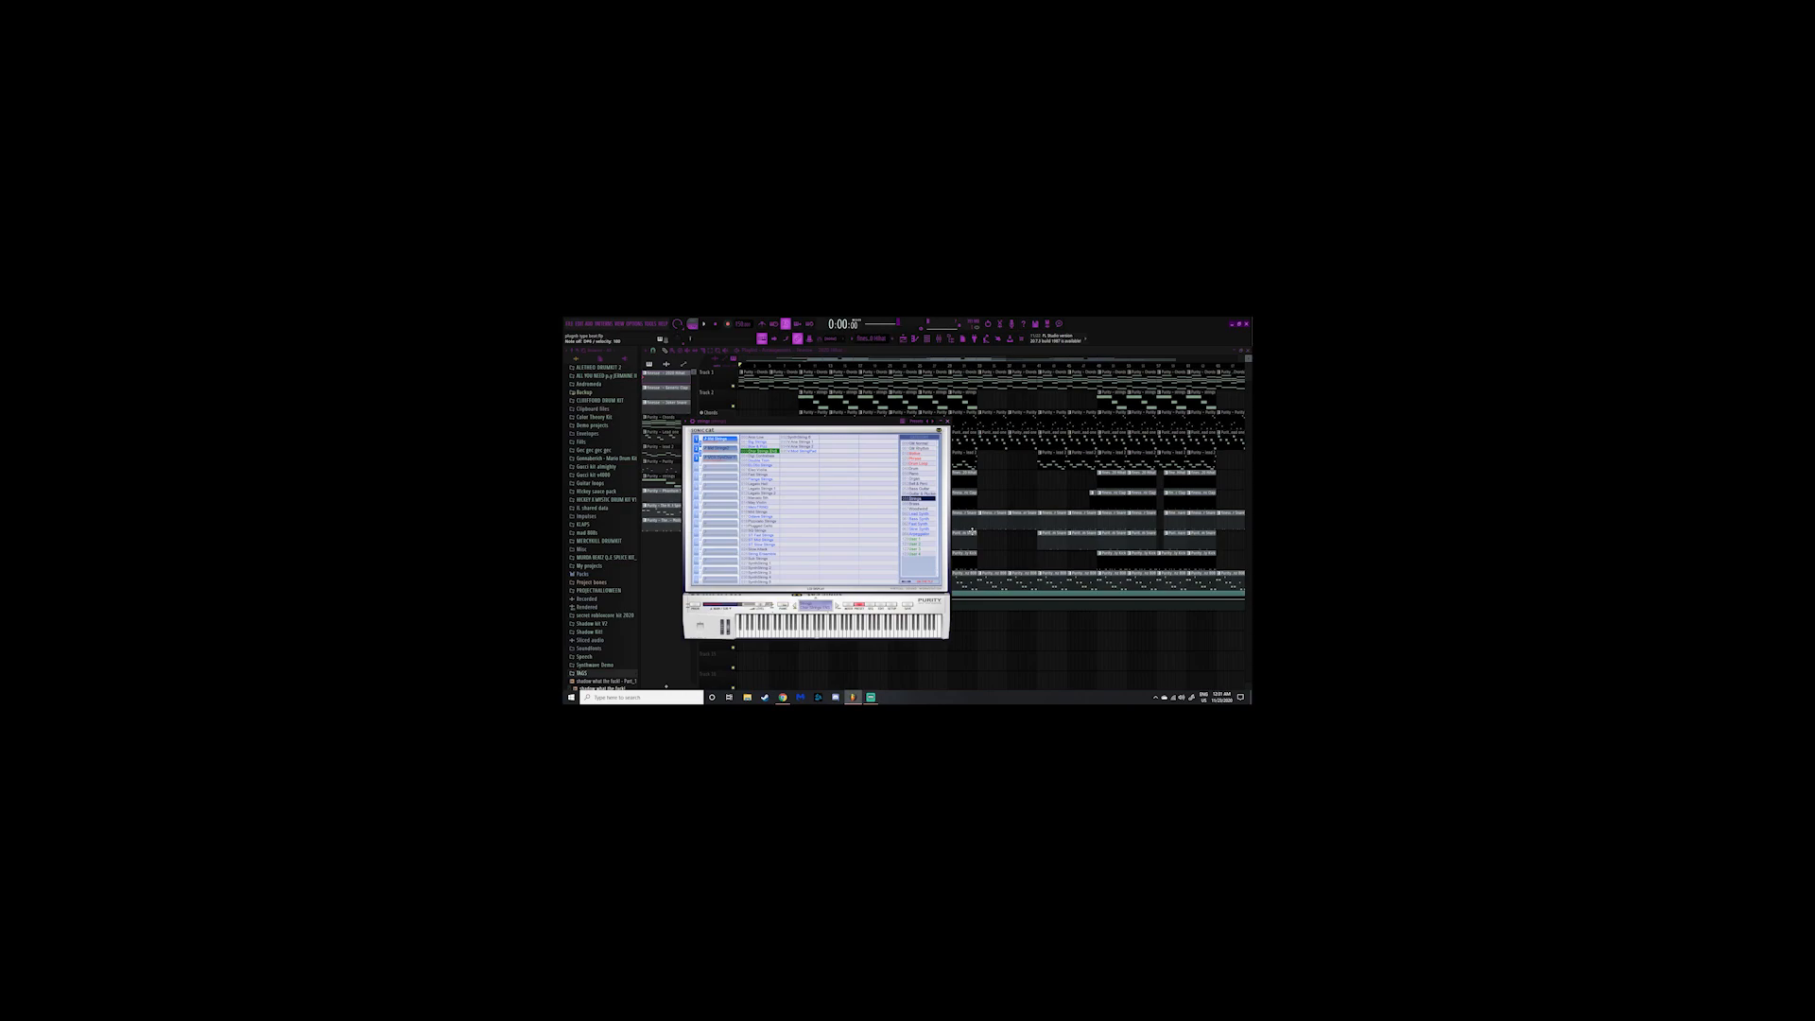
{"action": "key", "text": "b"}
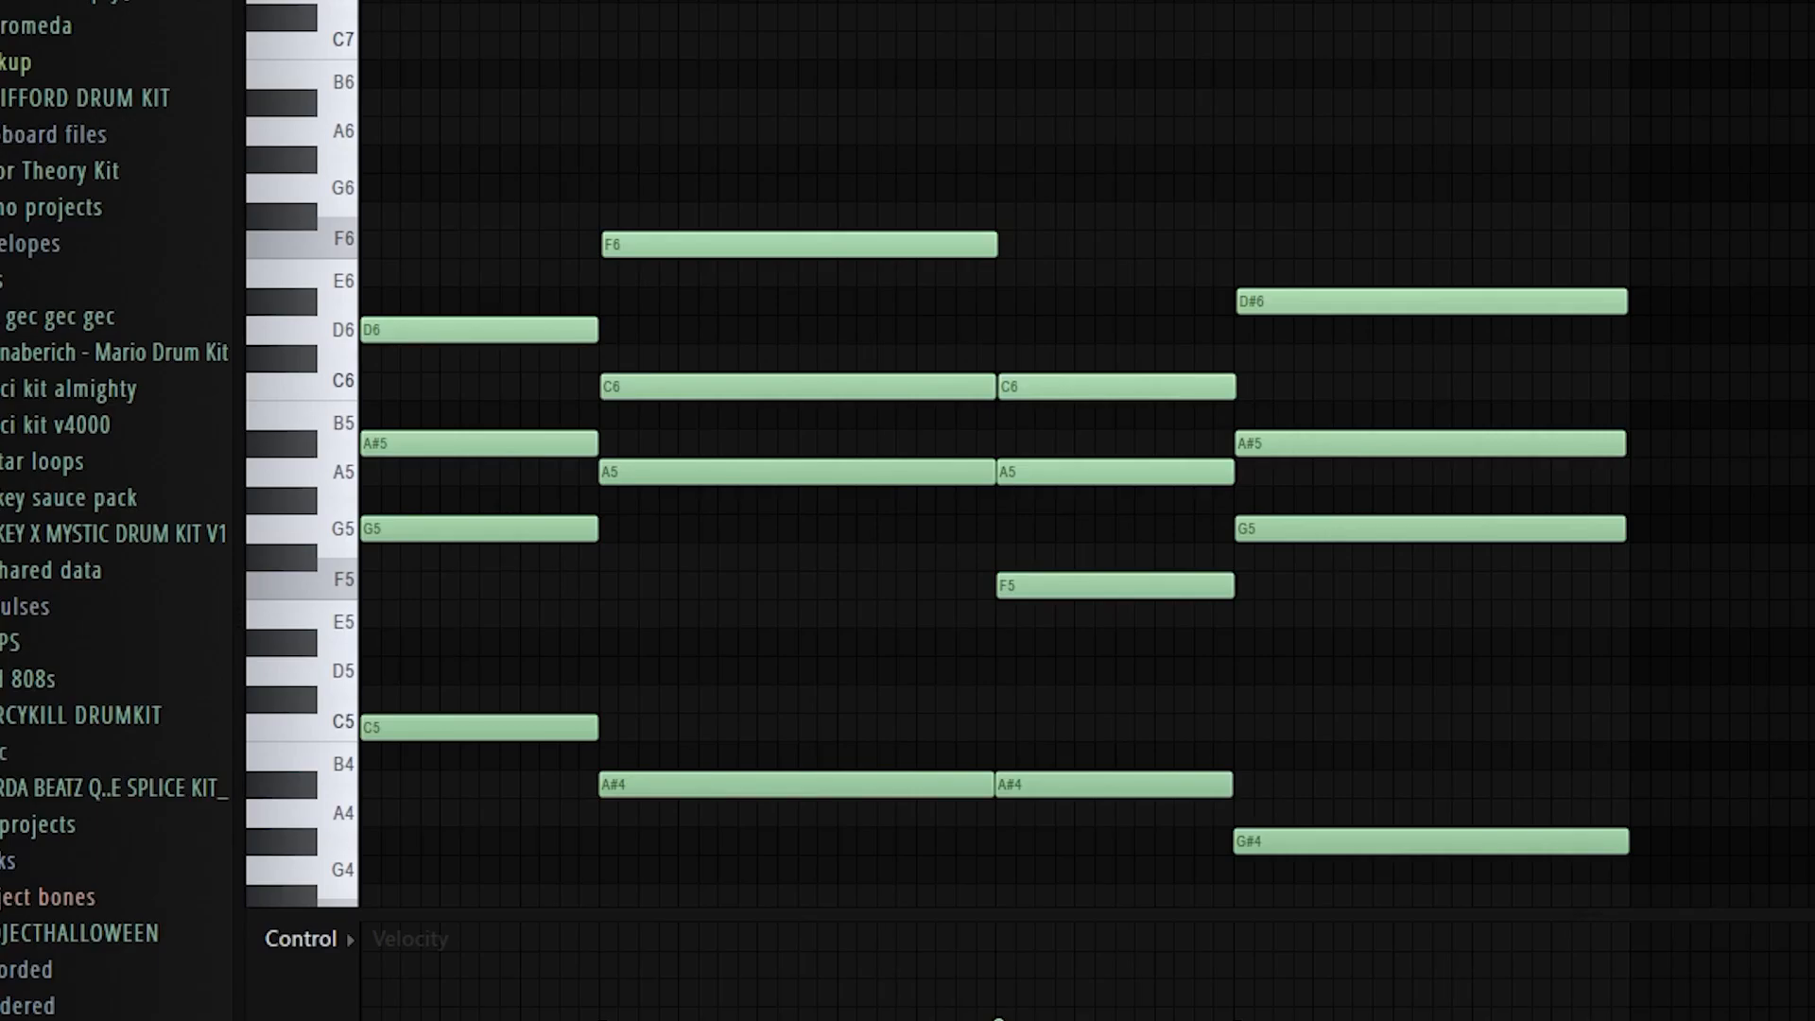
Step: Play back the Chords notes and the strings melody in the piano roll
{"action": "key", "text": "space"}
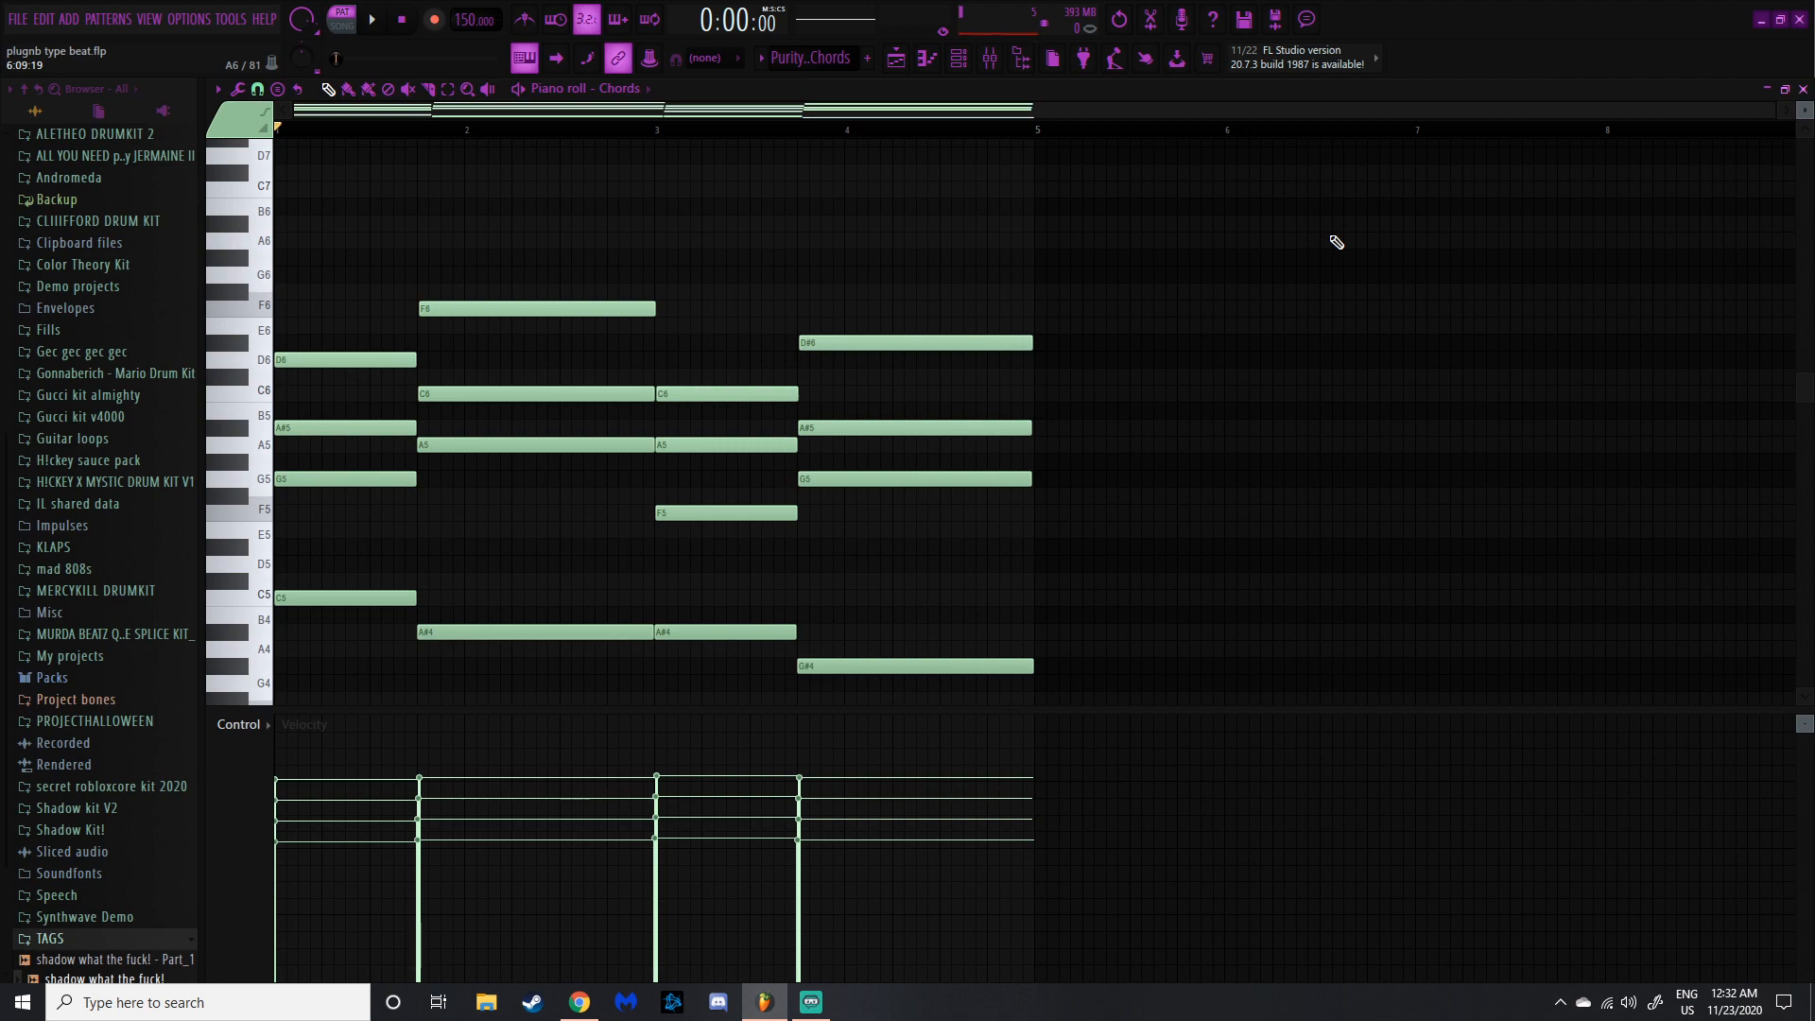
{"action": "key", "text": "Down"}
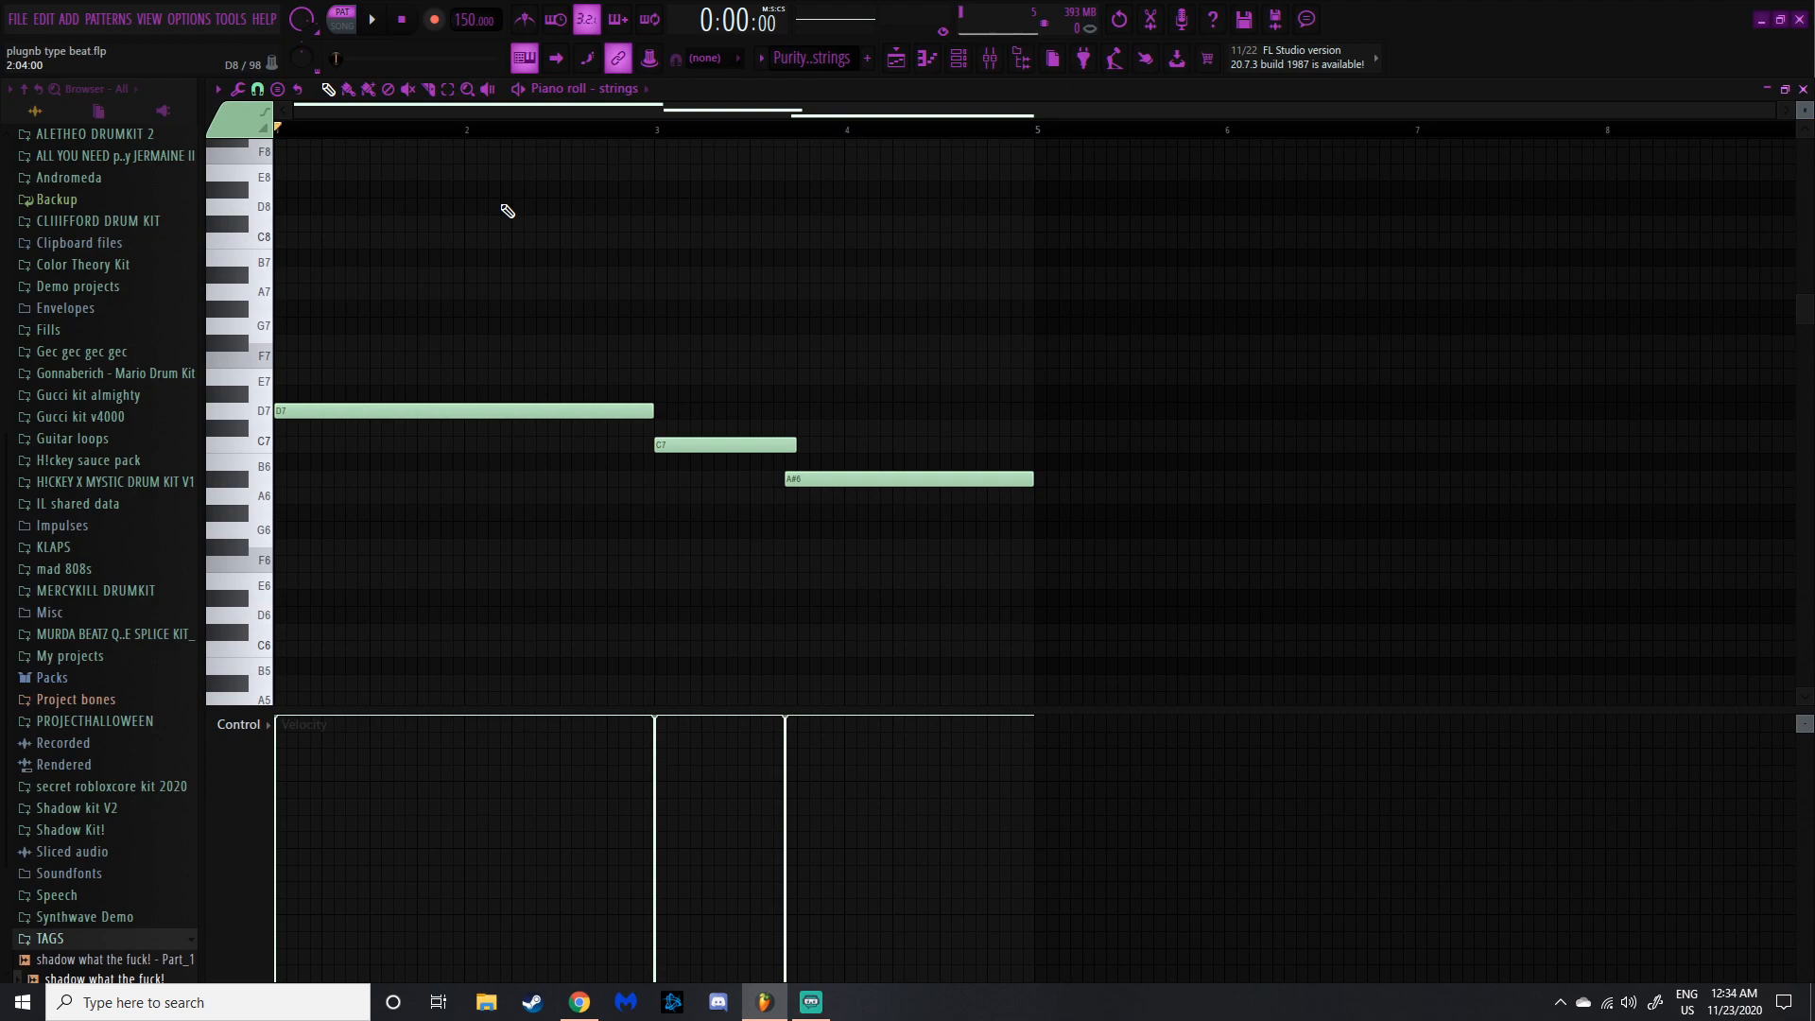
{"action": "key", "text": "space"}
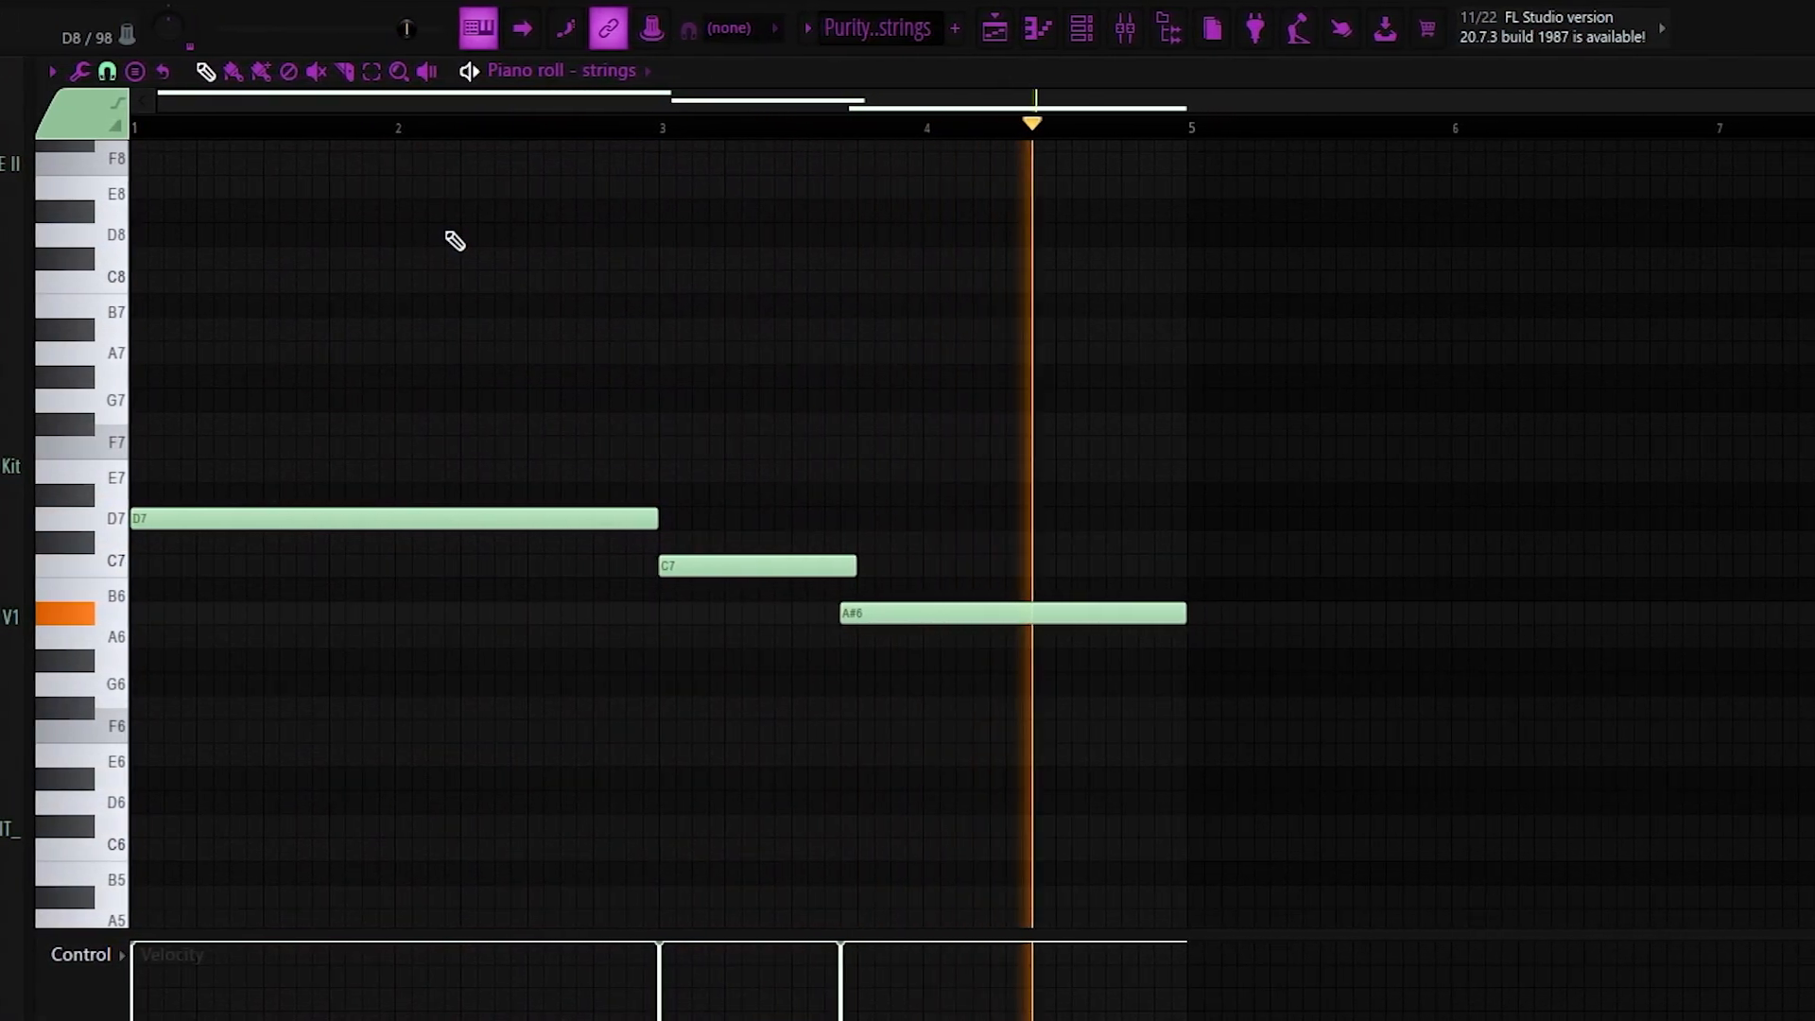
{"action": "key", "text": "space"}
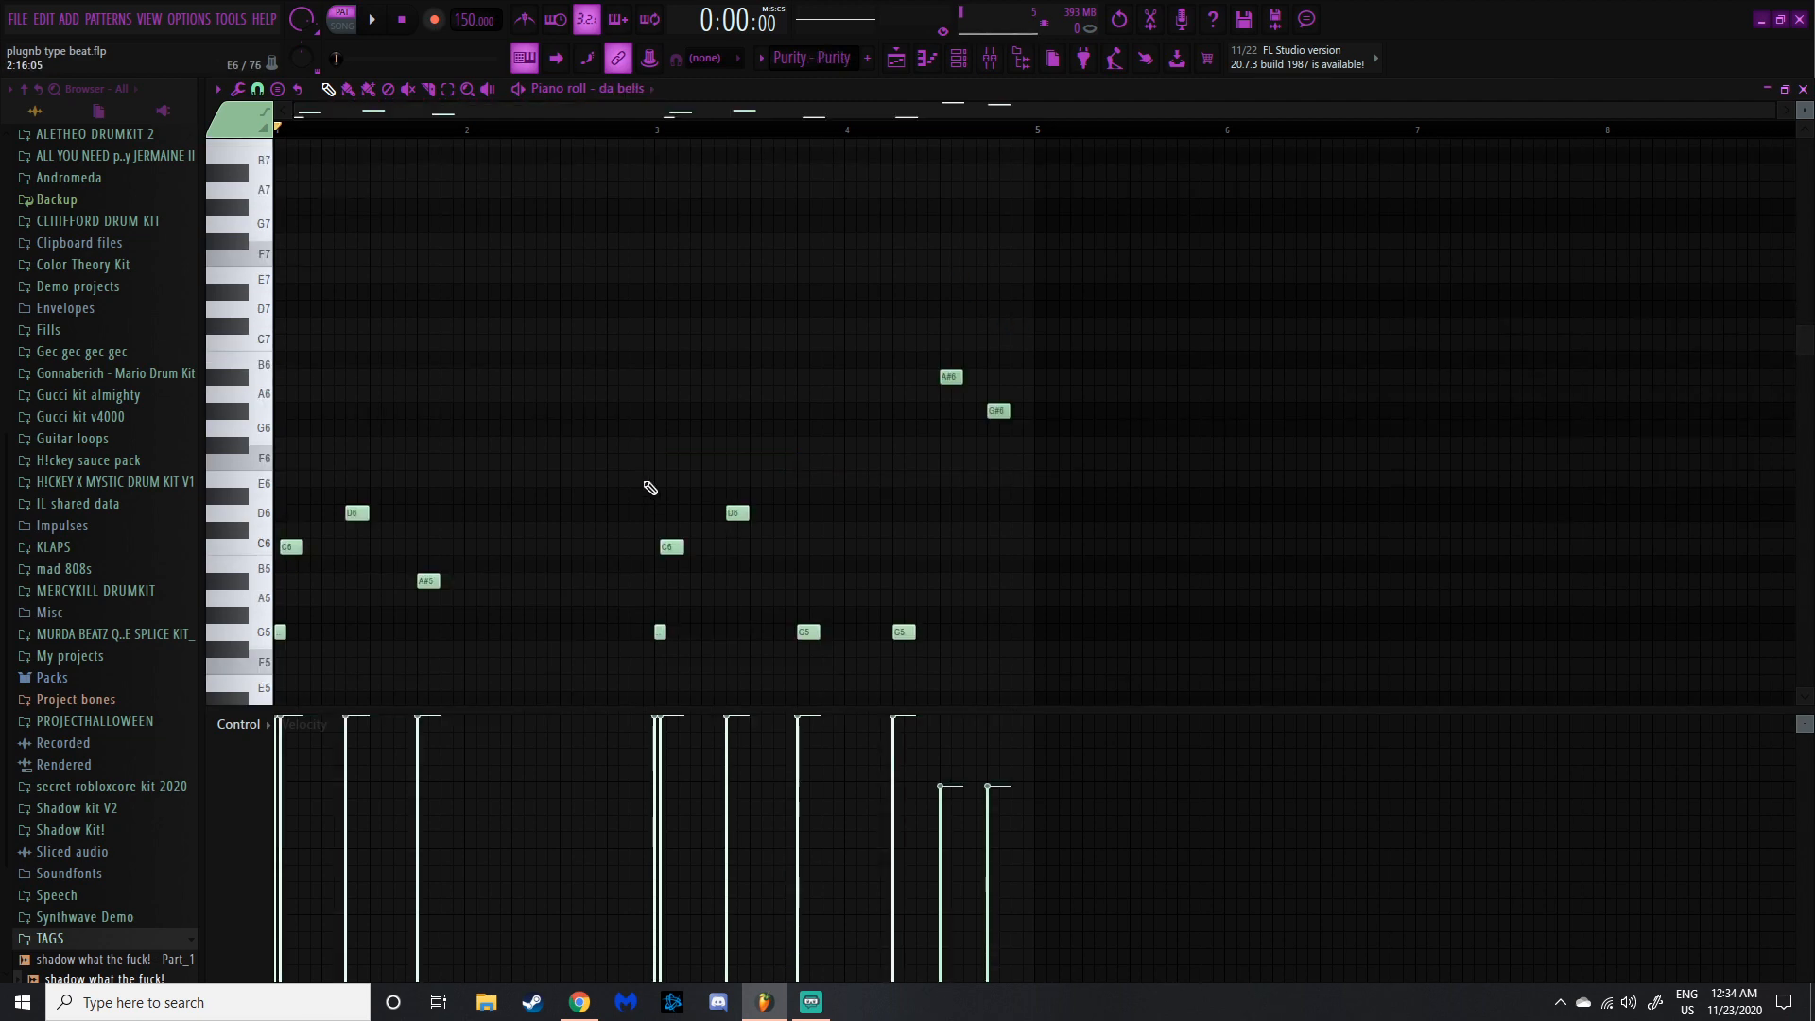
Step: Play back the da bells and Lead one melodies in the piano roll
{"action": "scroll", "coordinate": [658, 478], "scroll_direction": "down", "scroll_amount": 1}
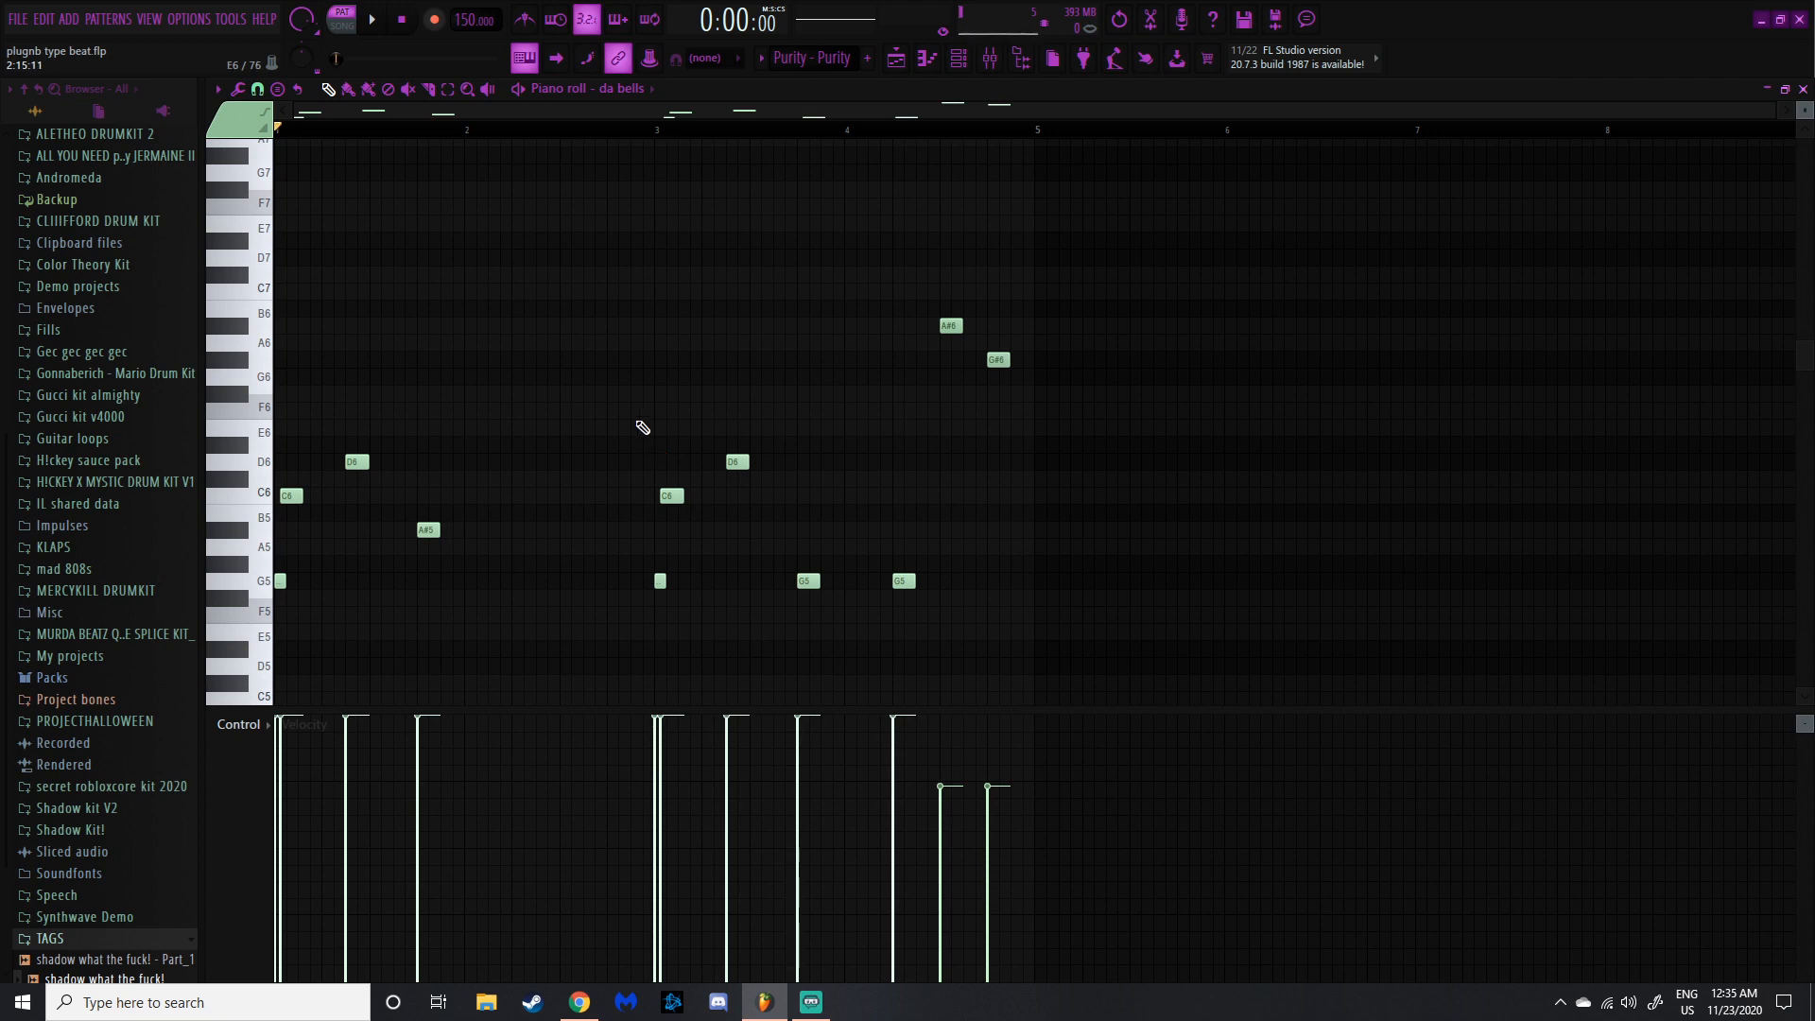
{"action": "left_click", "coordinate": [373, 19]}
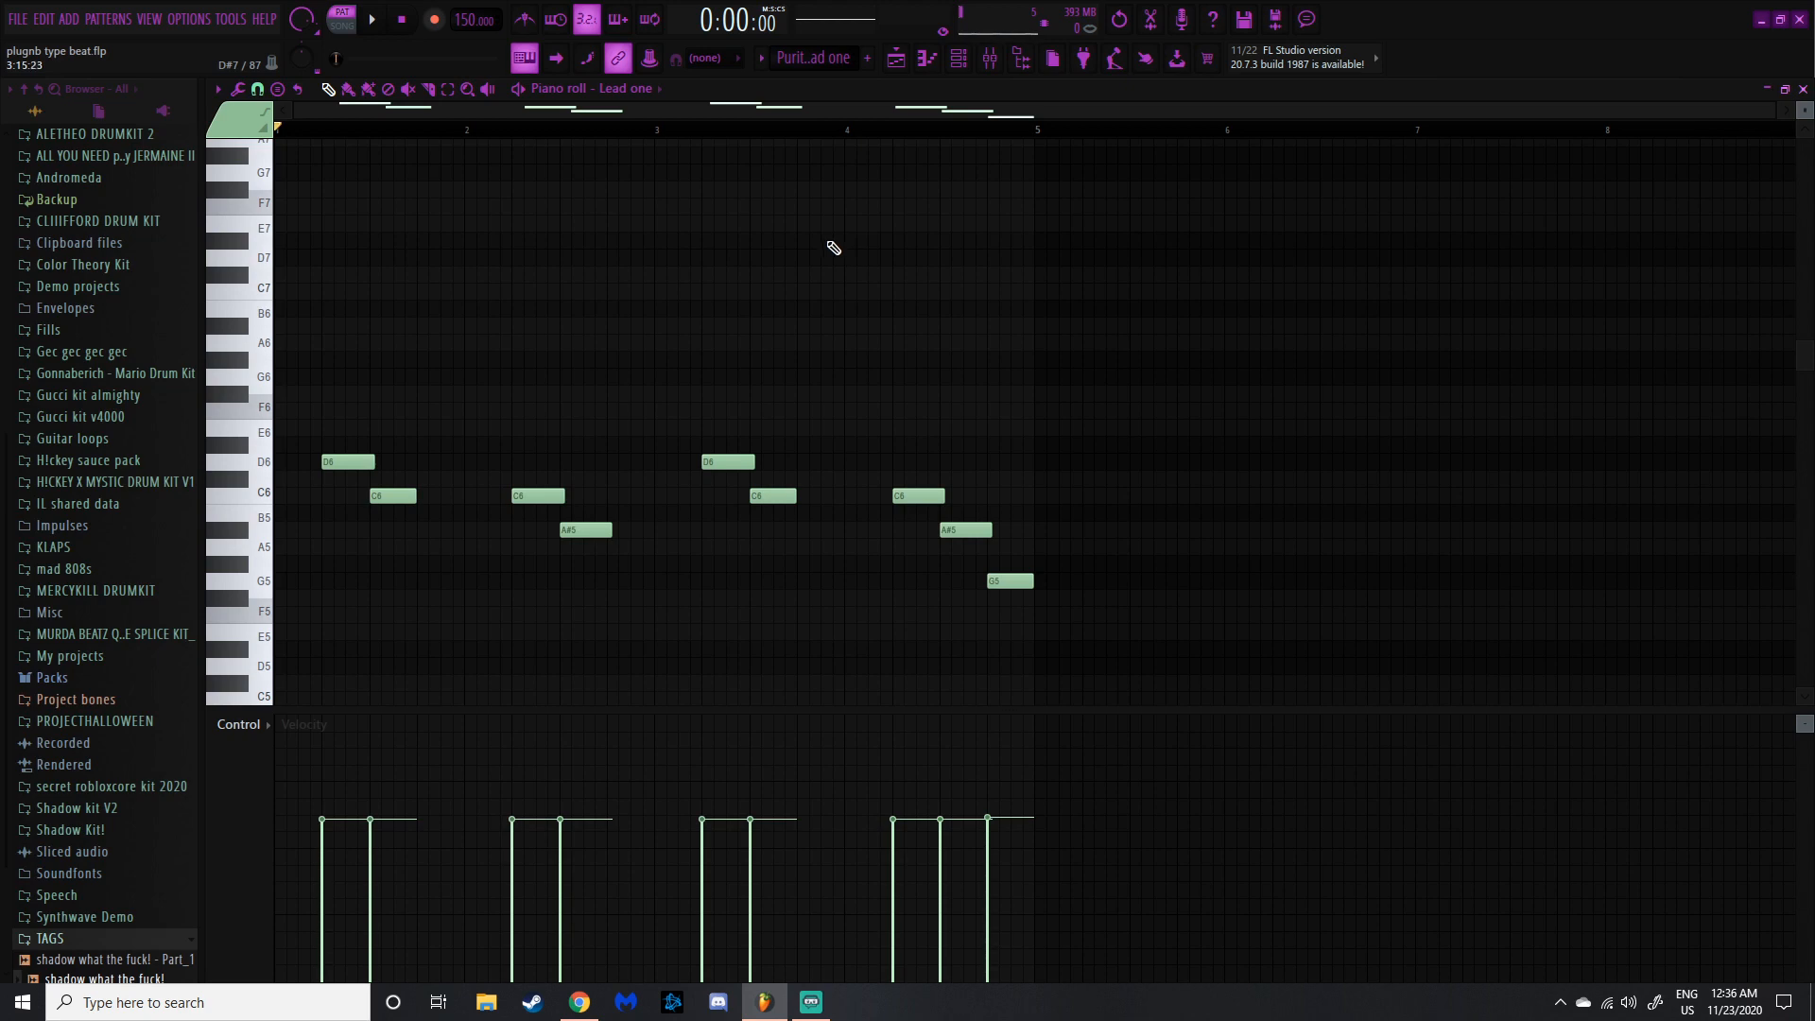
{"action": "left_click", "coordinate": [371, 19]}
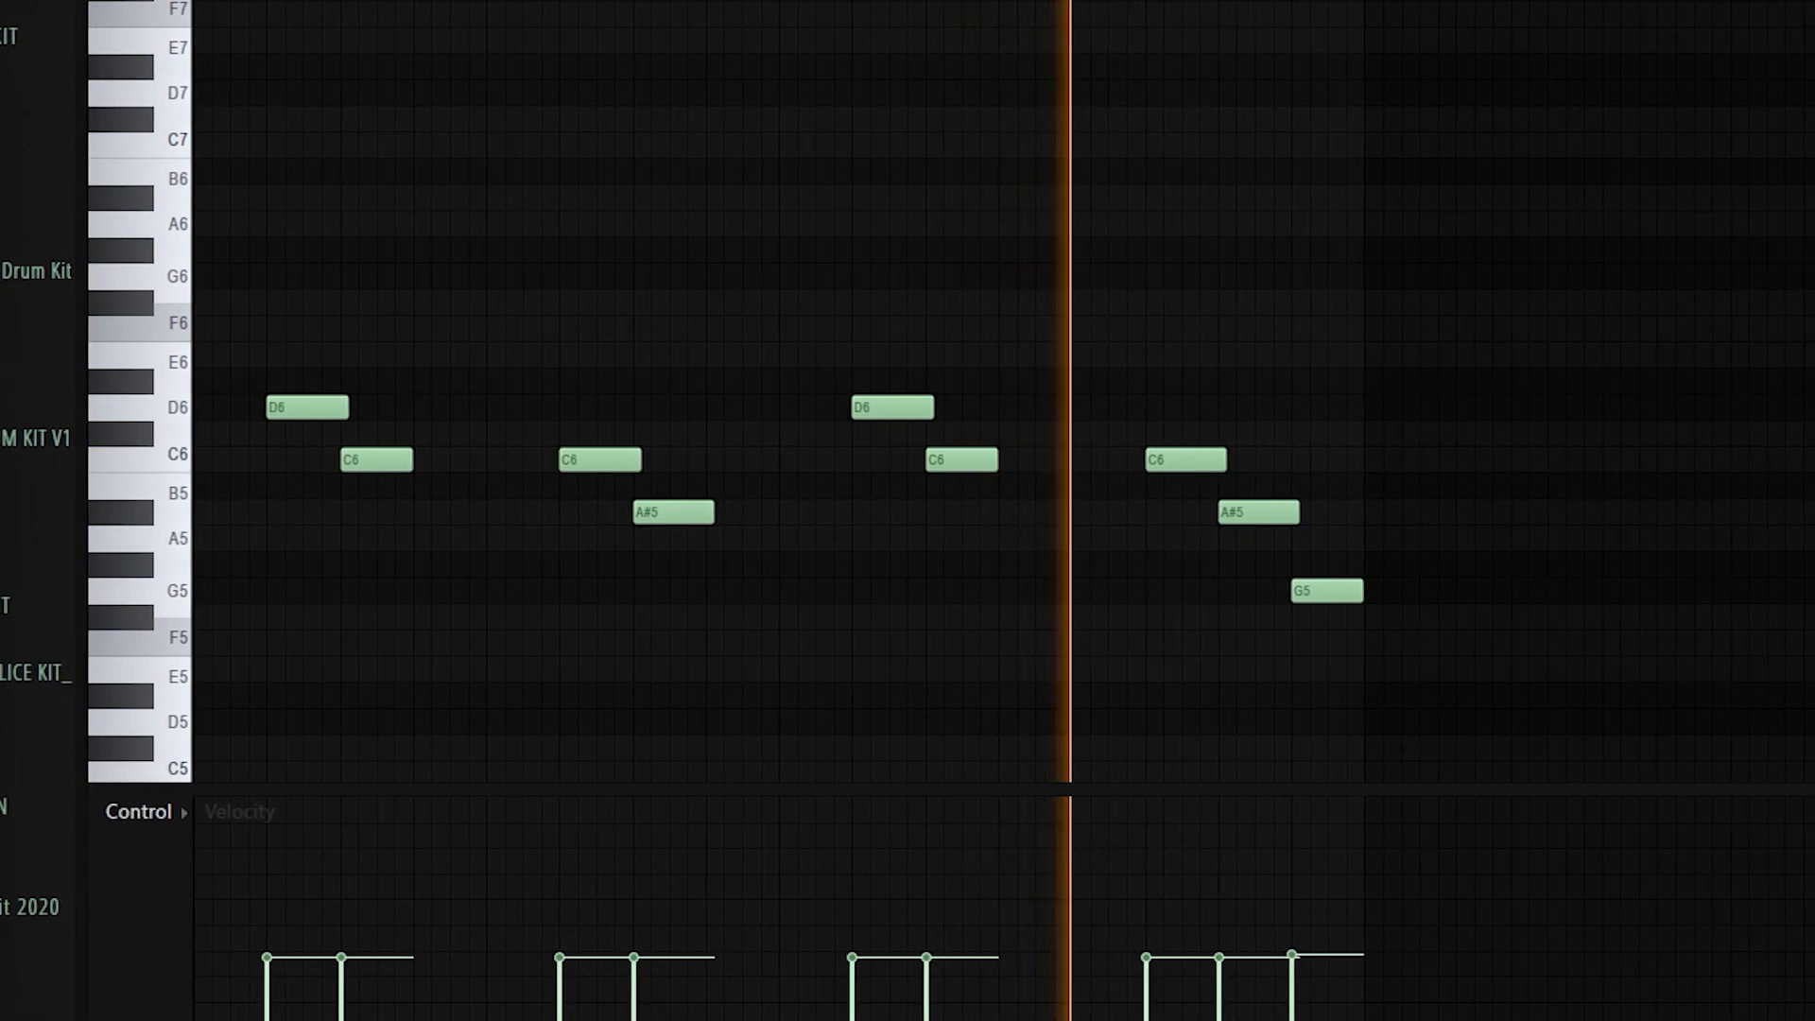
{"action": "key", "text": "space"}
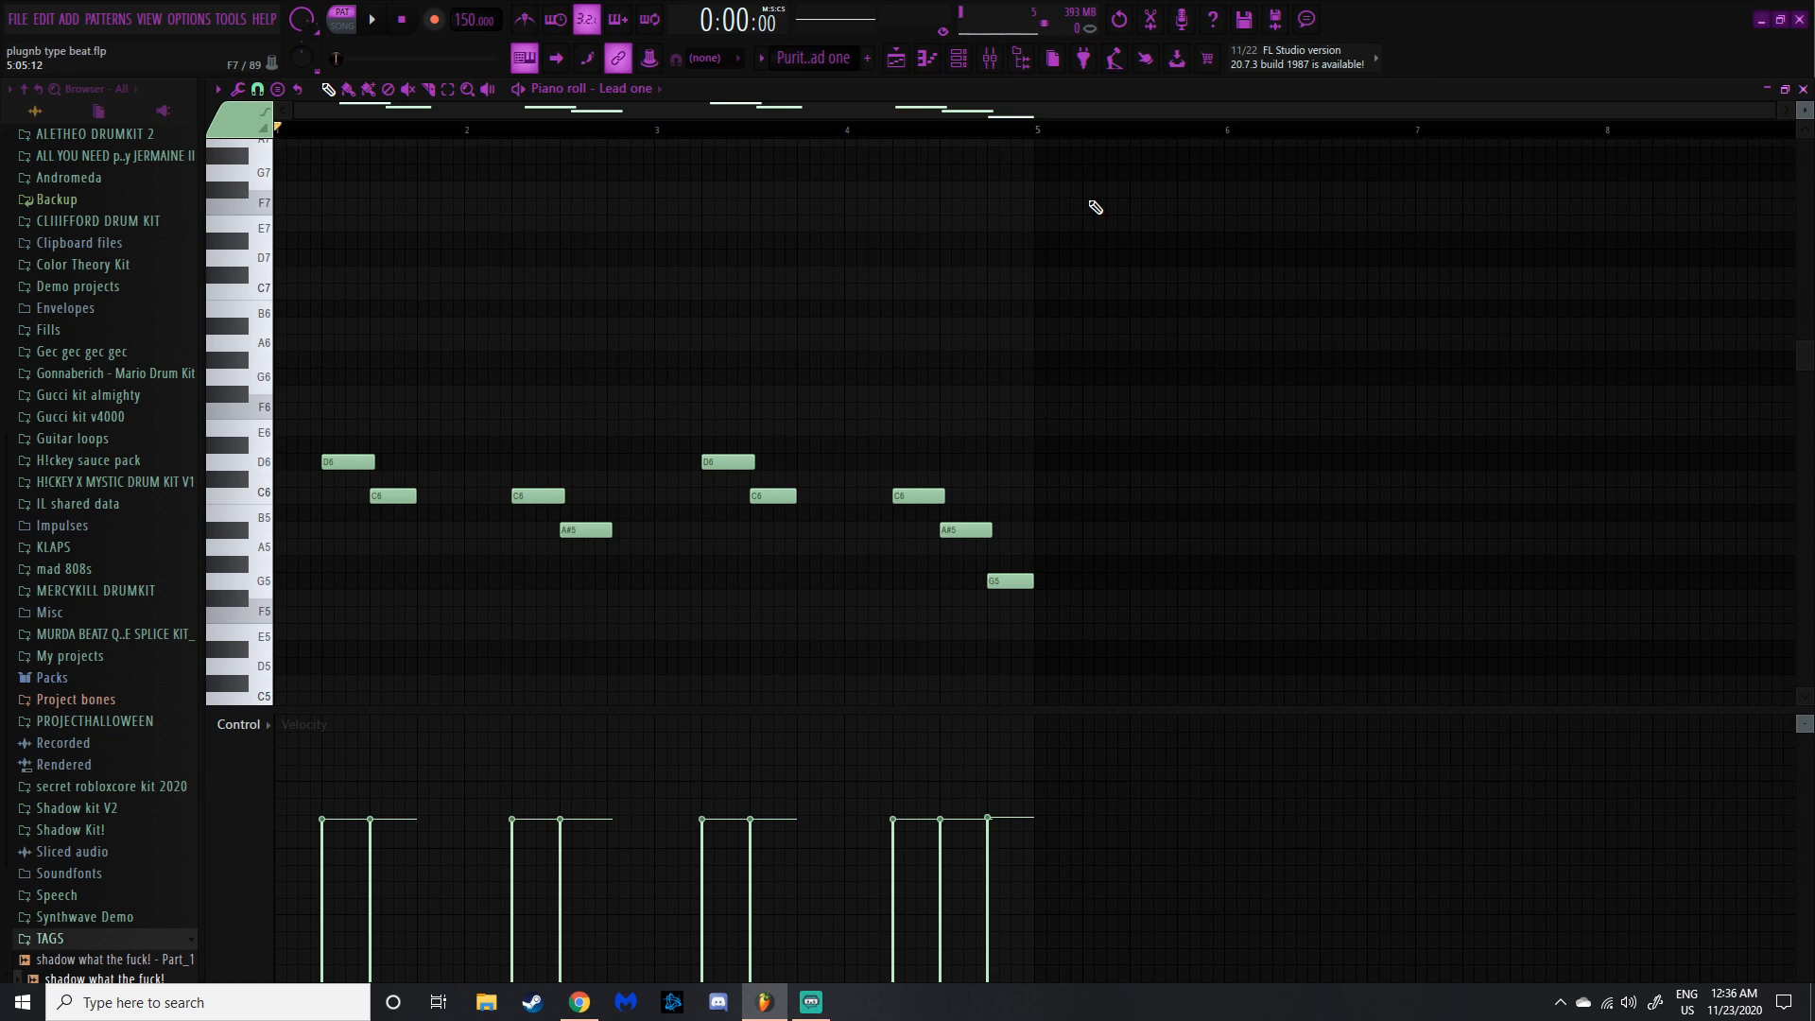
Step: Switch to the lead 2 pattern and play back its melody in the piano roll
{"action": "key", "text": "KP_Add"}
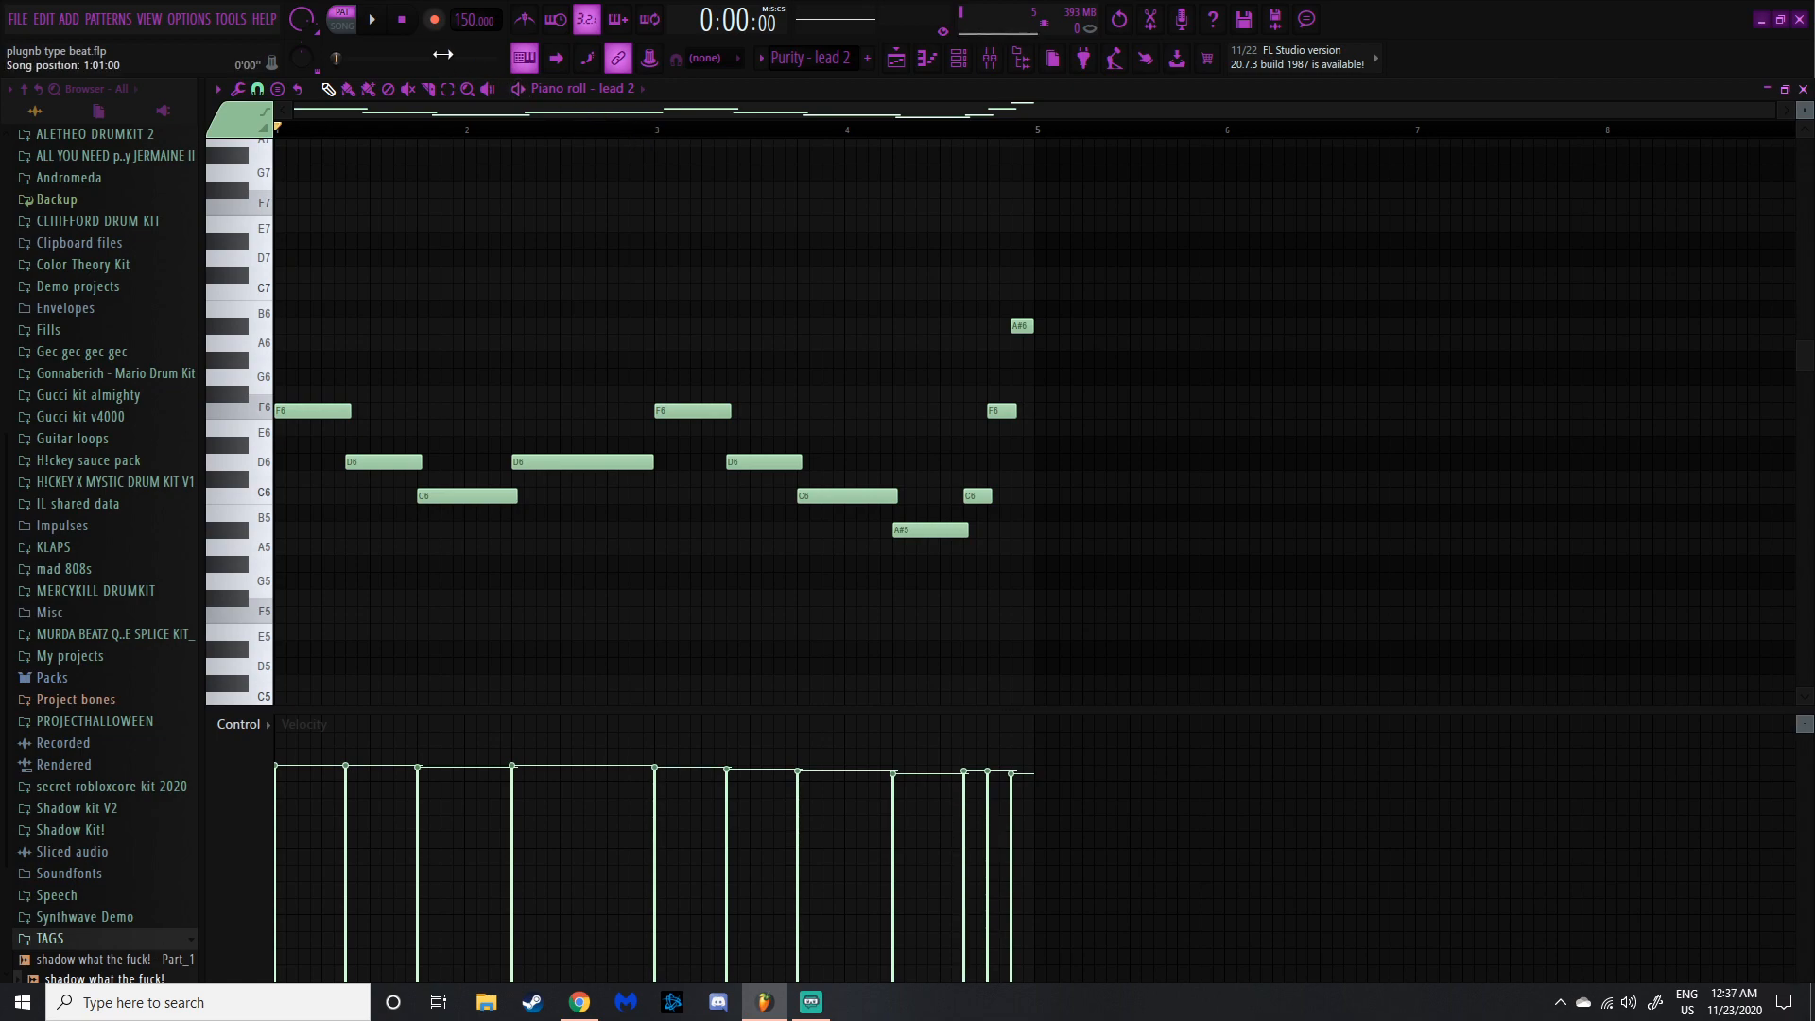
{"action": "key", "text": "space"}
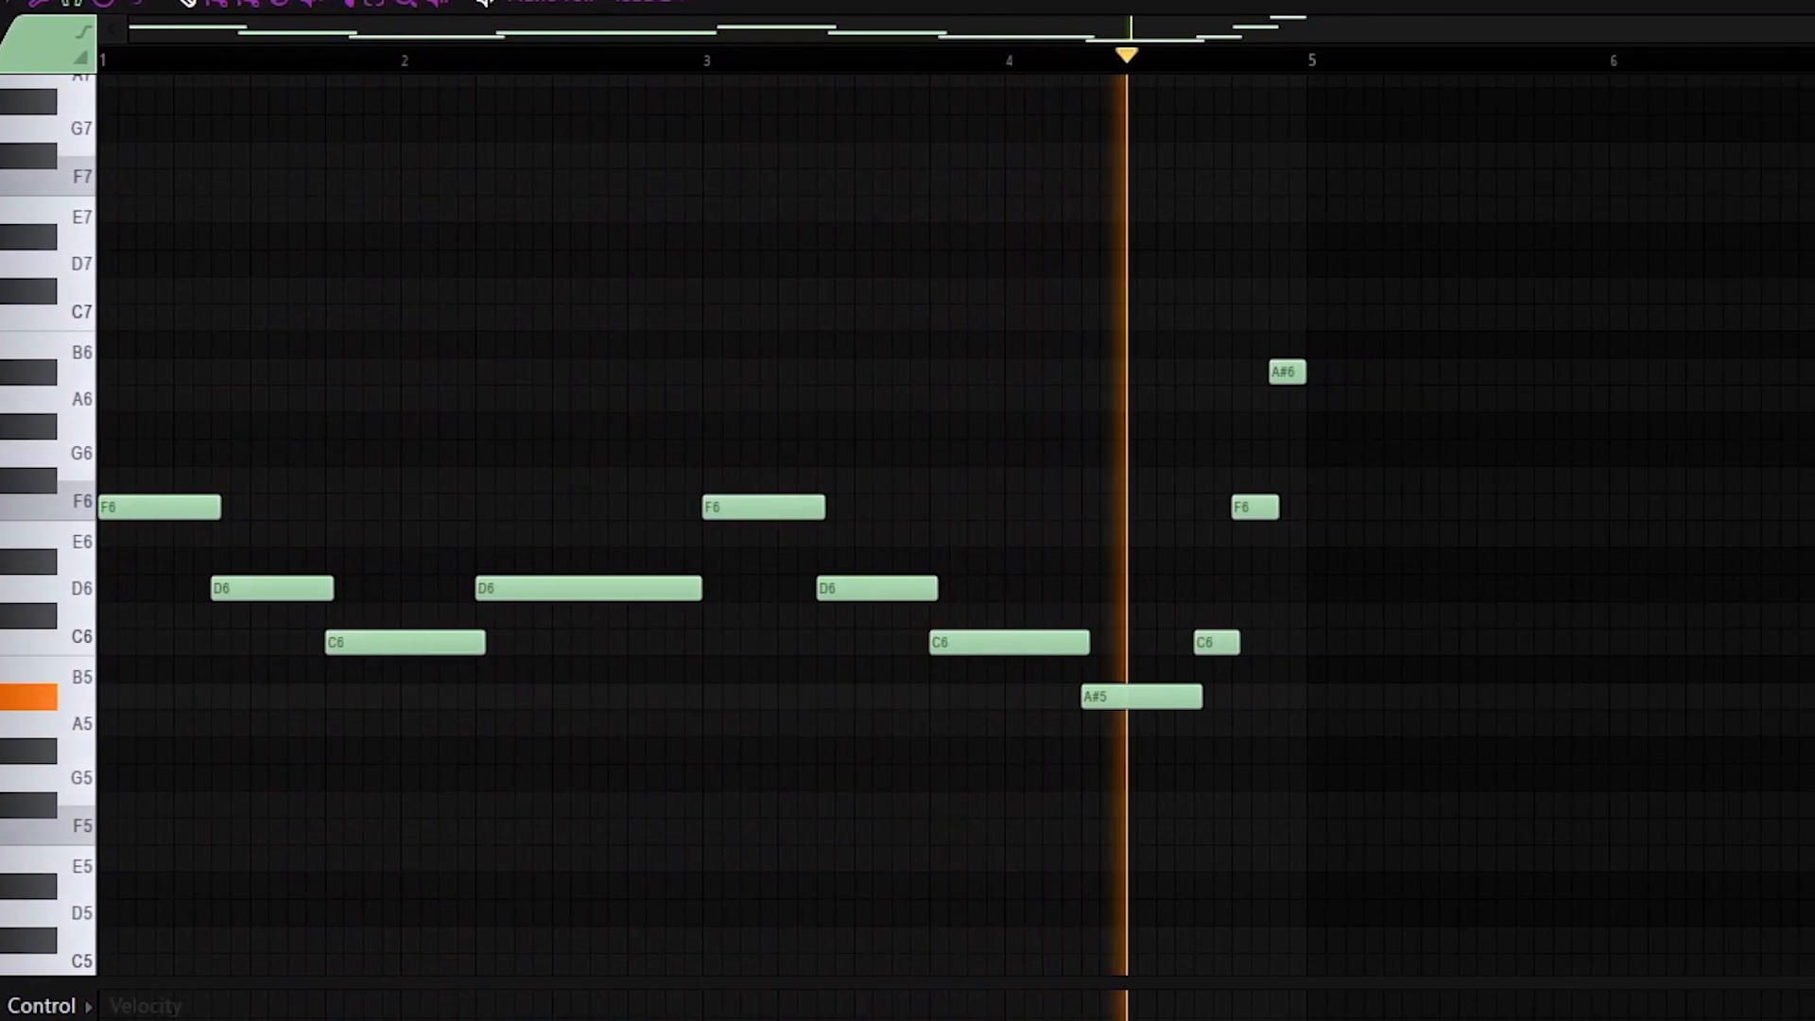
{"action": "key", "text": "space"}
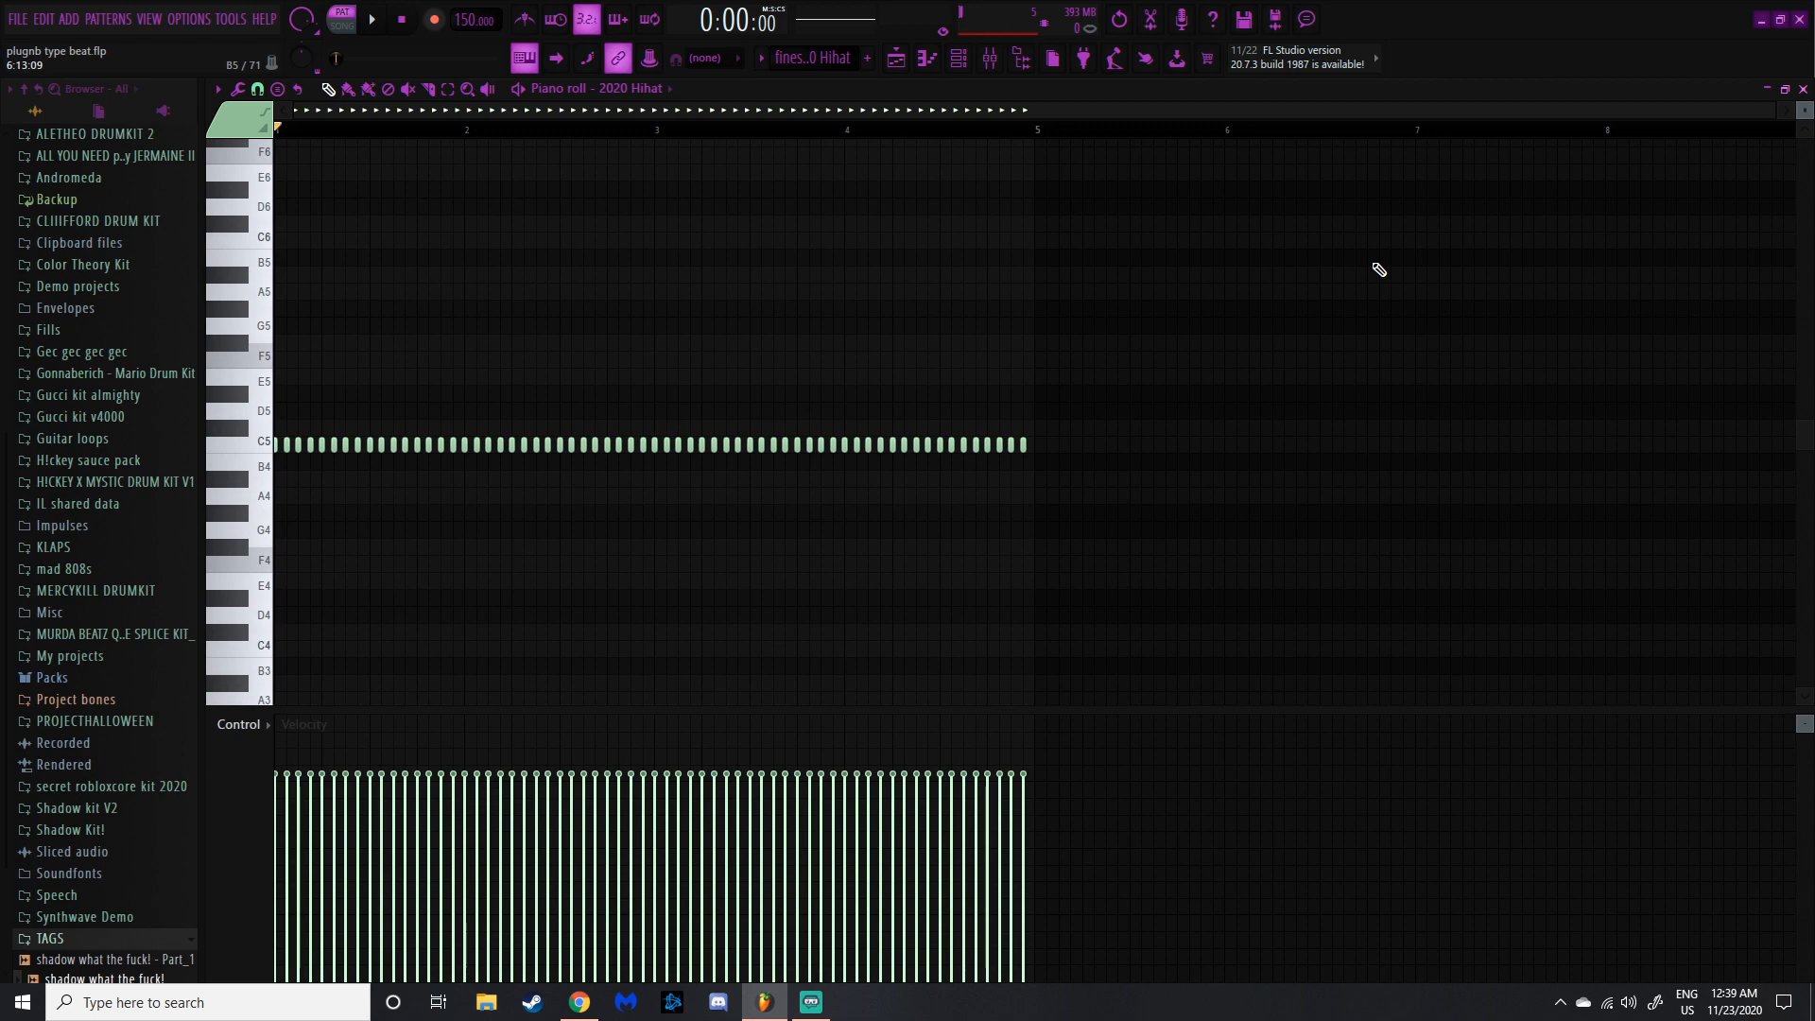
Step: Play back the 2020 Hihat pattern and review the Generic Clap pattern in the piano roll
{"action": "key", "text": "space"}
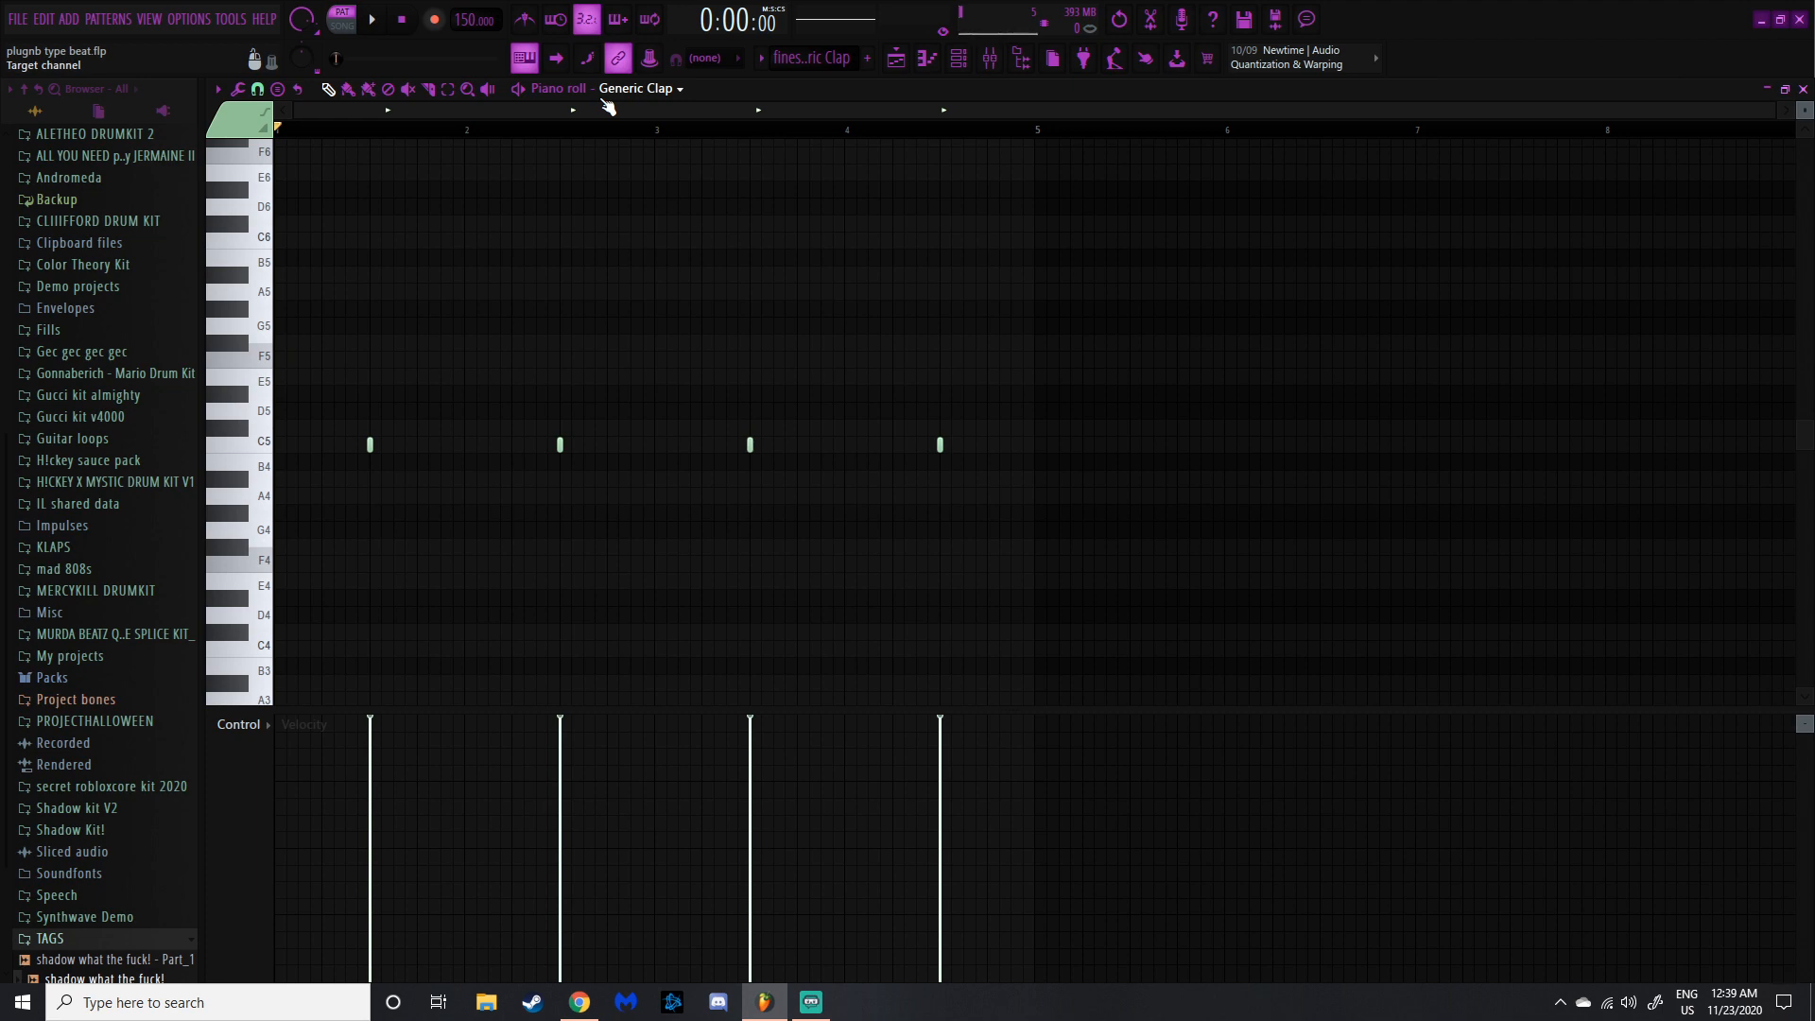
{"action": "key", "text": "KP_Add"}
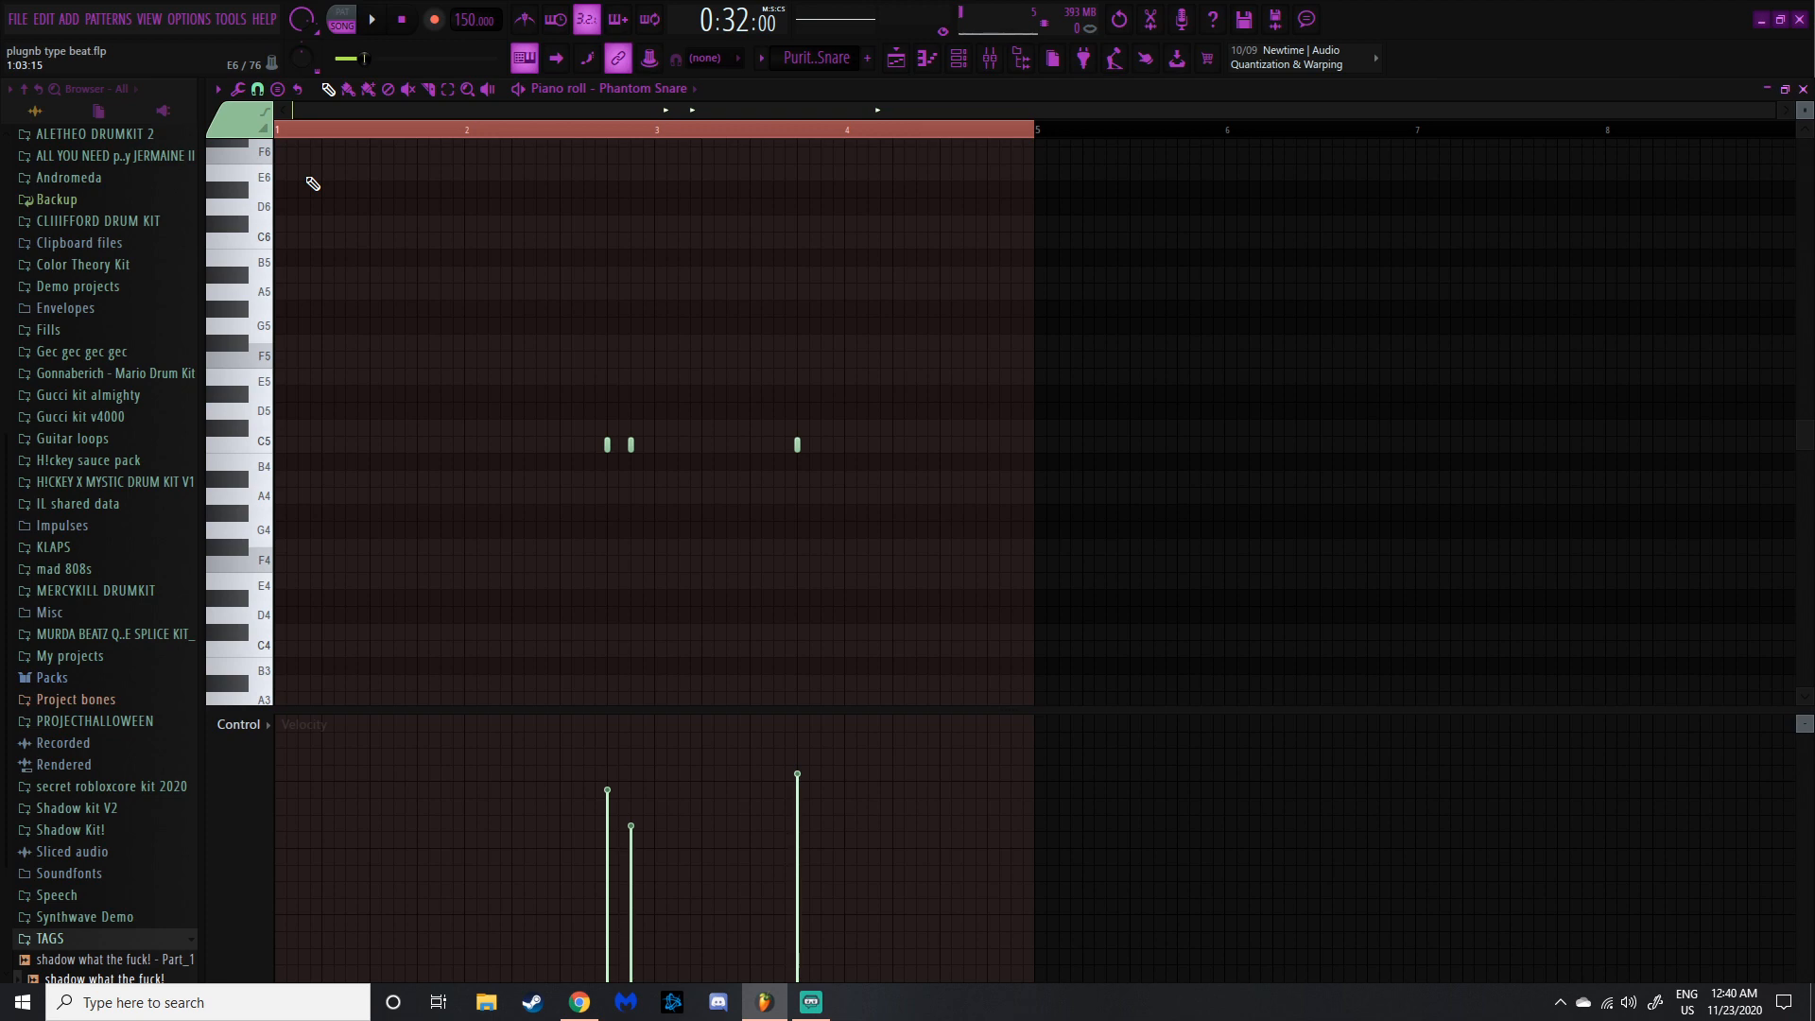
Step: Audition the Phantom Snare track in the playlist from about bar 17
{"action": "key", "text": "F5"}
{"action": "left_click", "coordinate": [769, 129]}
{"action": "left_click", "coordinate": [780, 128]}
{"action": "left_click", "coordinate": [456, 611]}
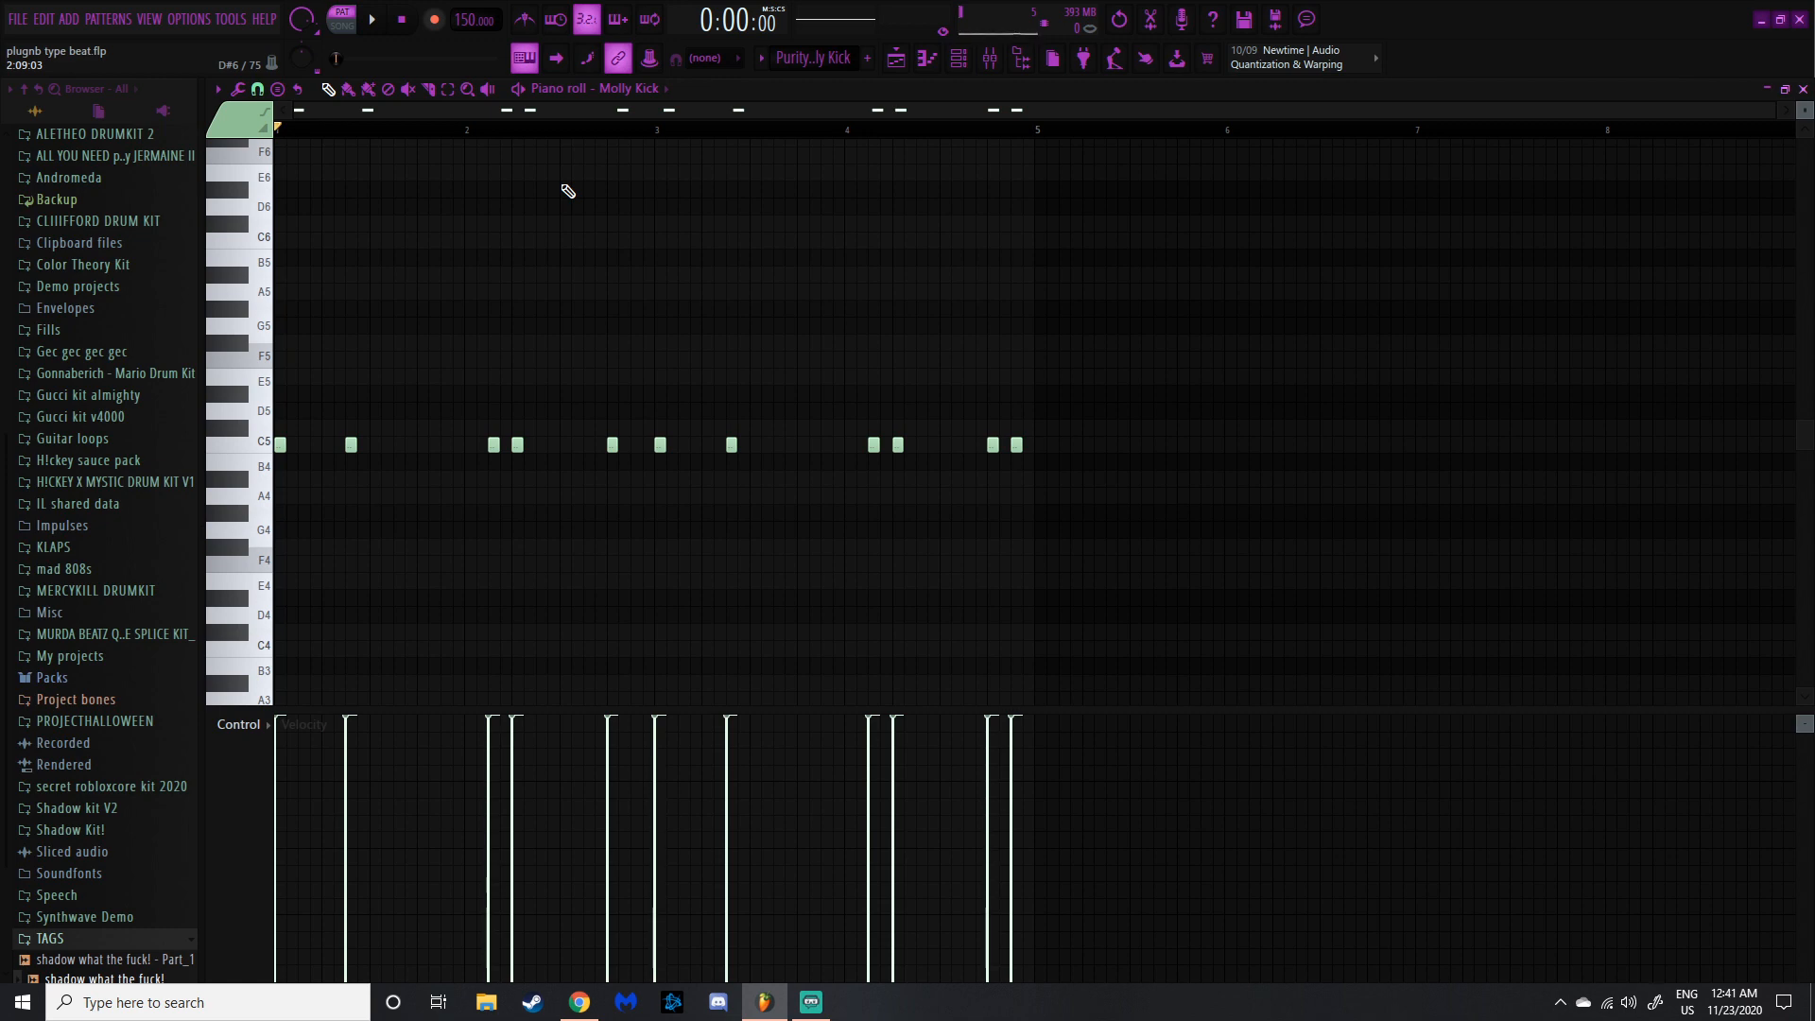
Step: Play back the Molly Kick and The Hardest Spinz 808 patterns in the piano roll
{"action": "key", "text": "space"}
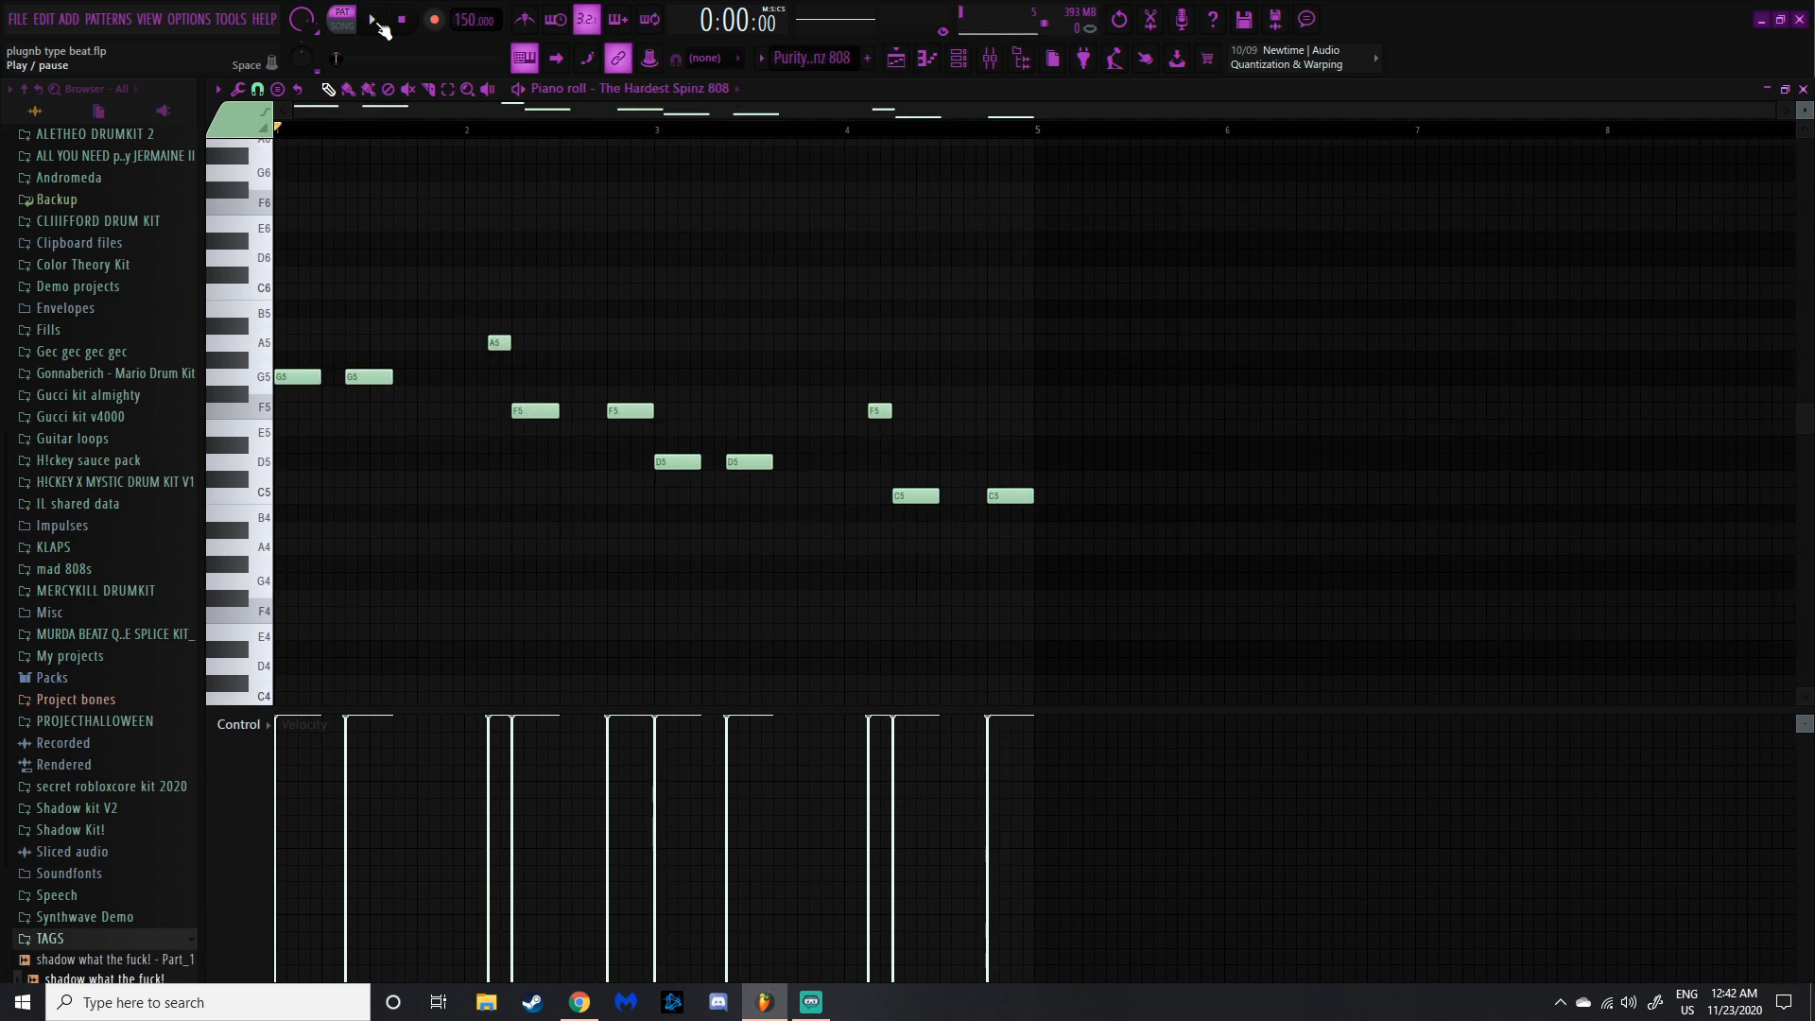
{"action": "left_click", "coordinate": [375, 21]}
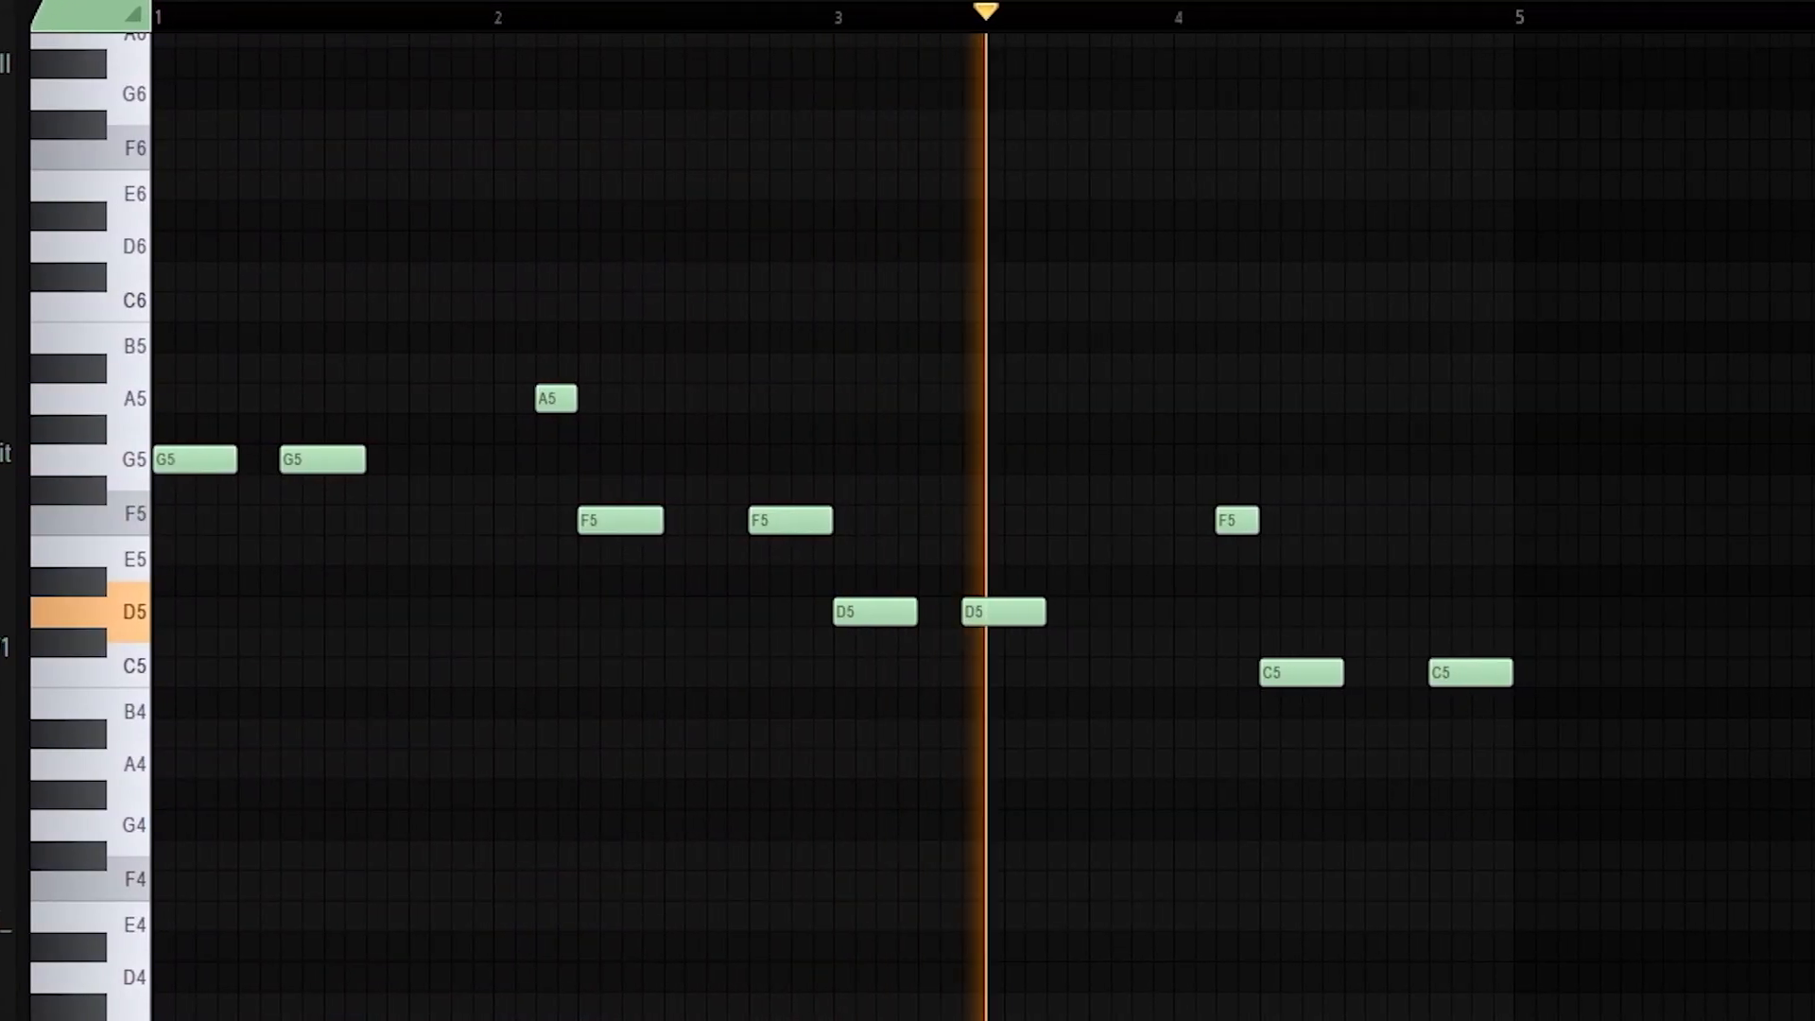
{"action": "key", "text": "space"}
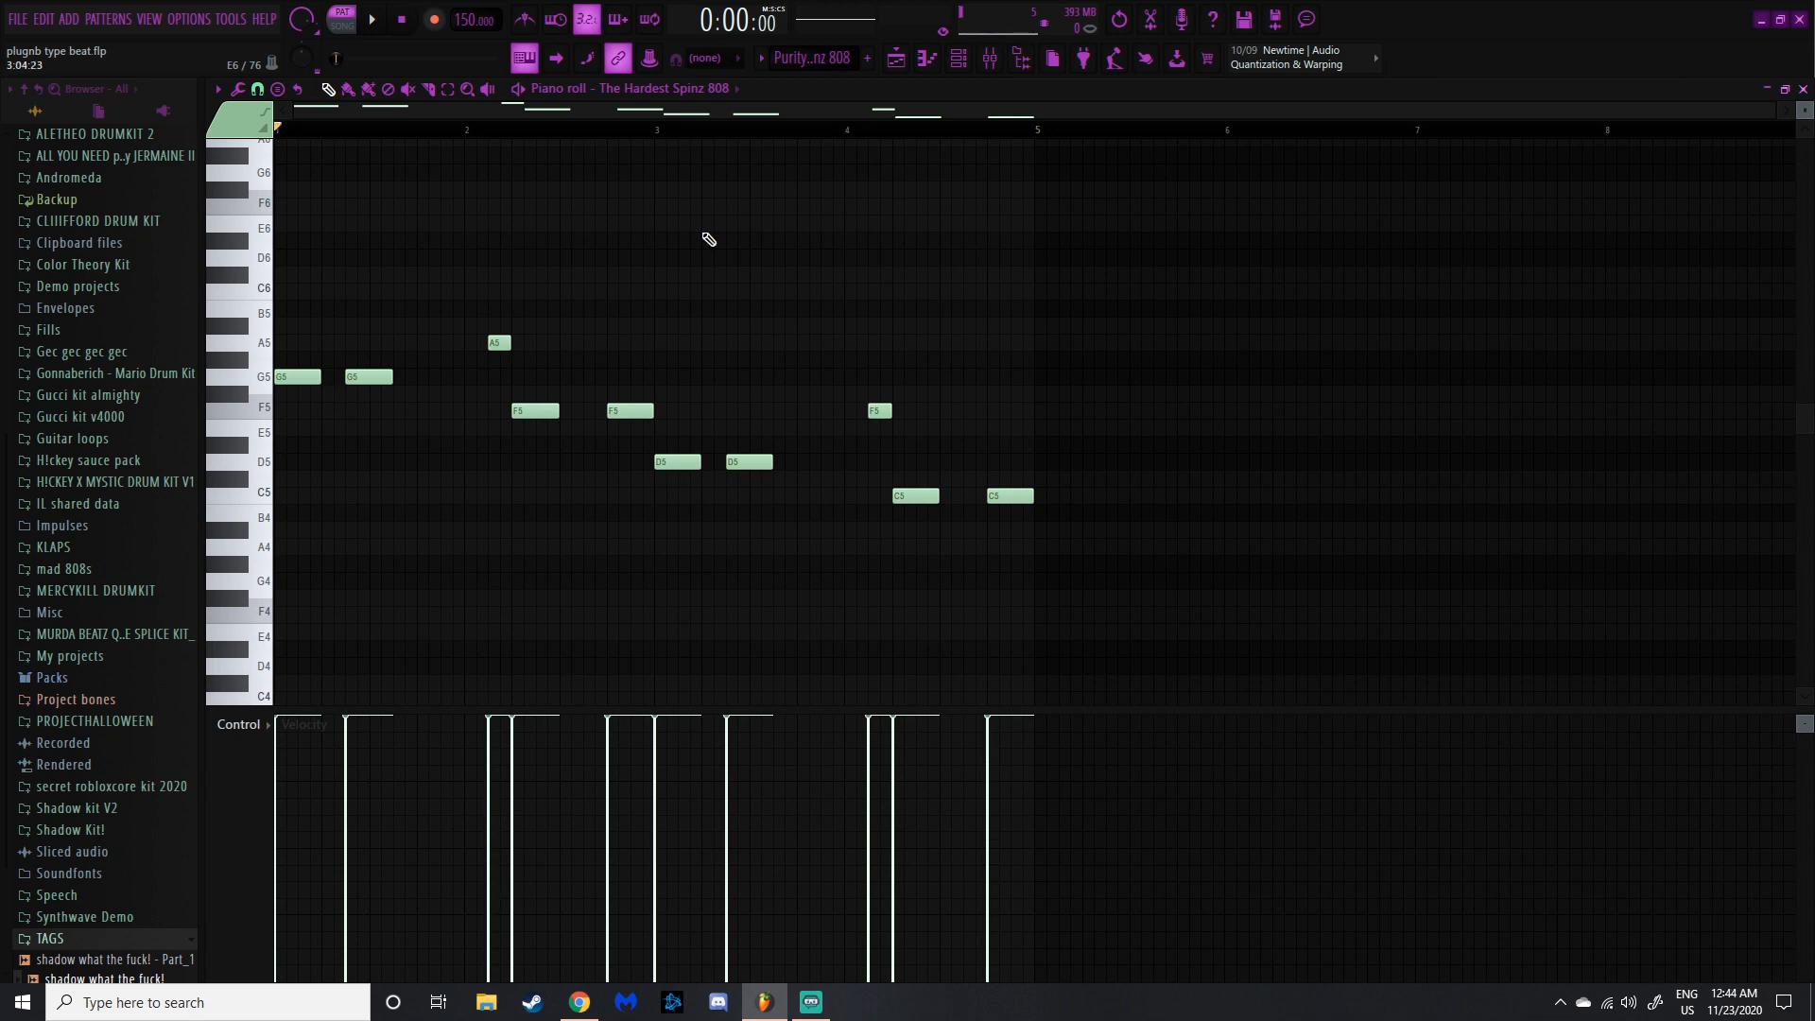
Step: Return to the playlist, show the full arrangement and move the playhead to about bar 18
{"action": "key", "text": "F5"}
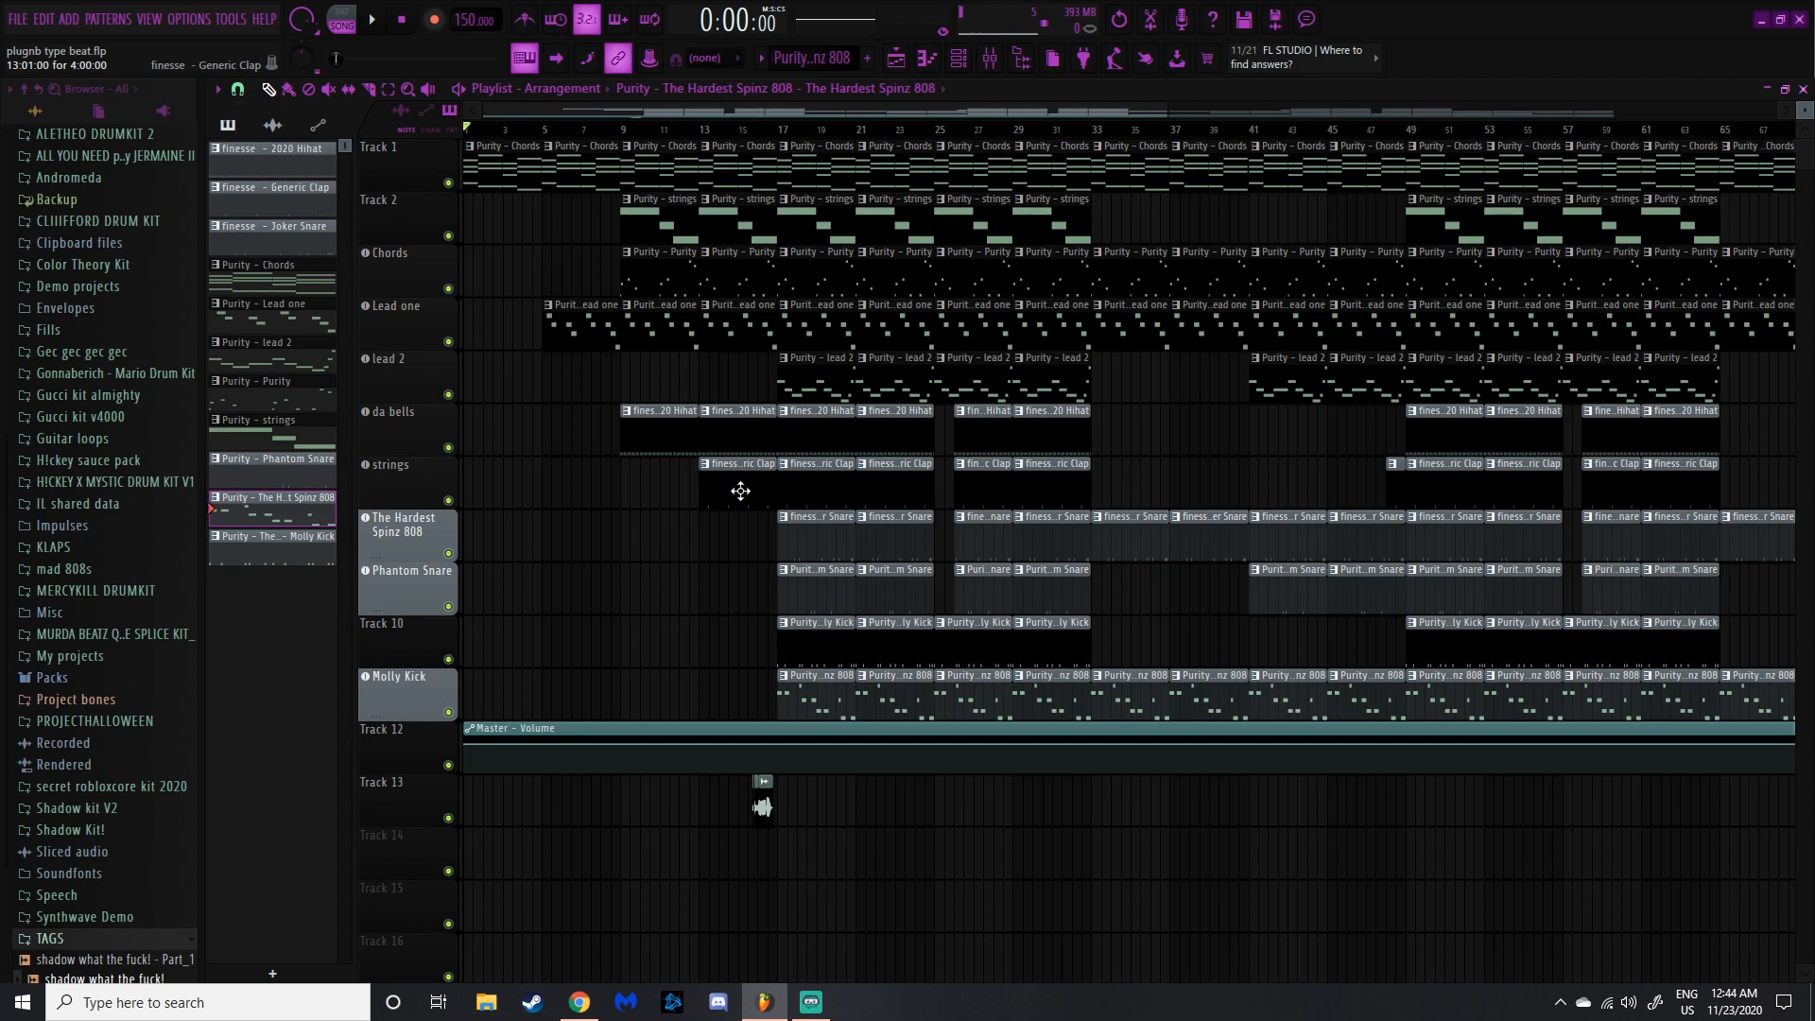
{"action": "scroll", "coordinate": [742, 491], "scroll_direction": "down", "scroll_amount": 2}
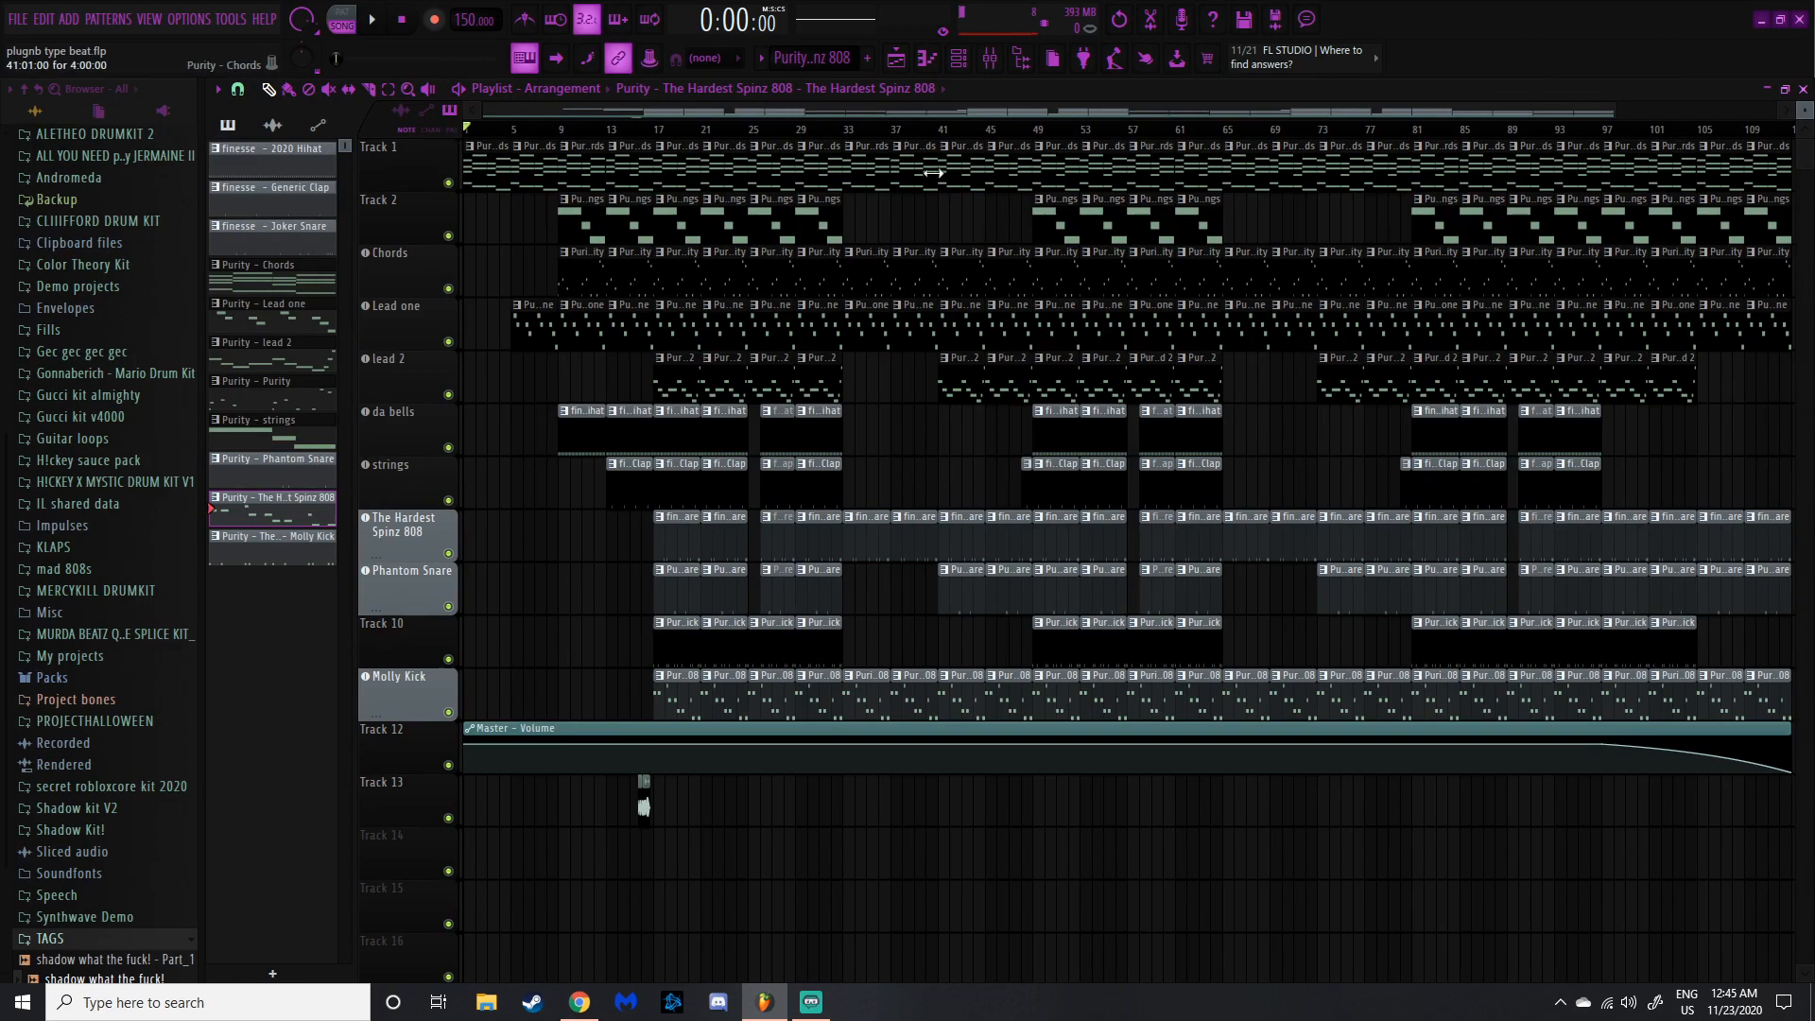
{"action": "left_click", "coordinate": [671, 133]}
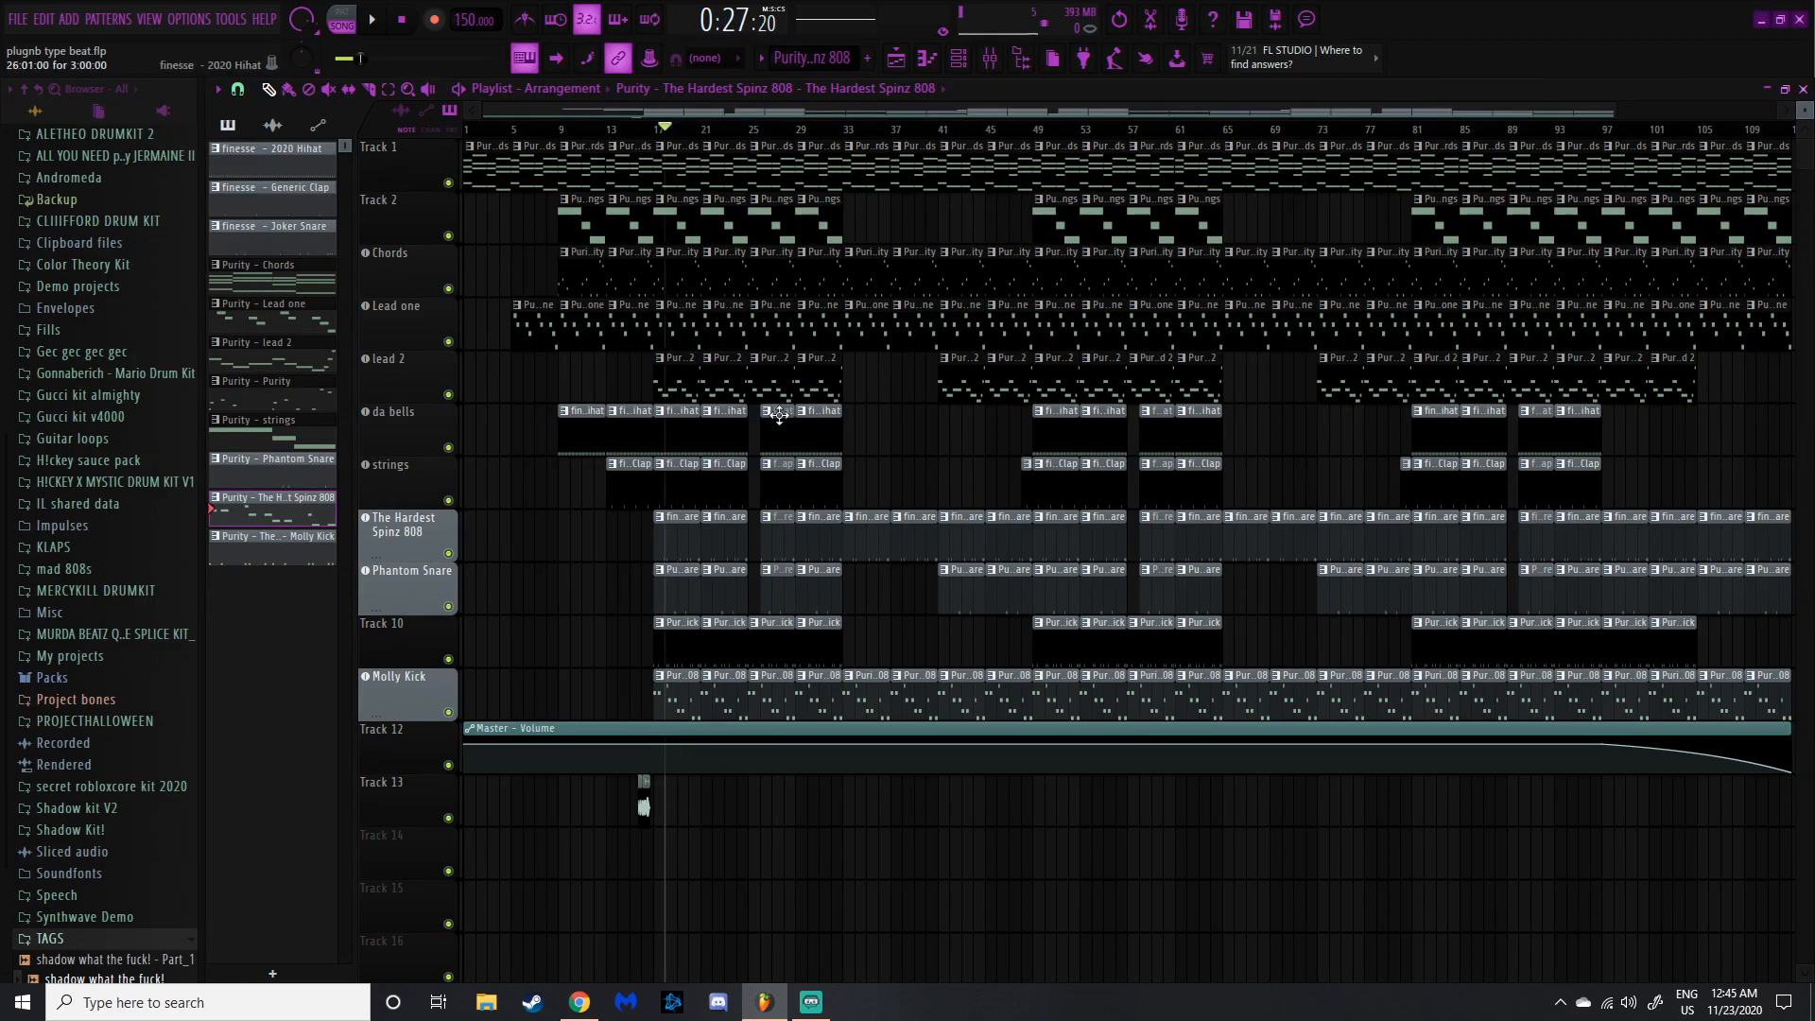
Step: Examine the layout of the melody and drum clips across the playlist and the Master - Volume automation near the song's end
{"action": "scroll", "coordinate": [762, 459], "scroll_direction": "up", "scroll_amount": 5}
{"action": "scroll", "coordinate": [762, 462], "scroll_direction": "up", "scroll_amount": 1}
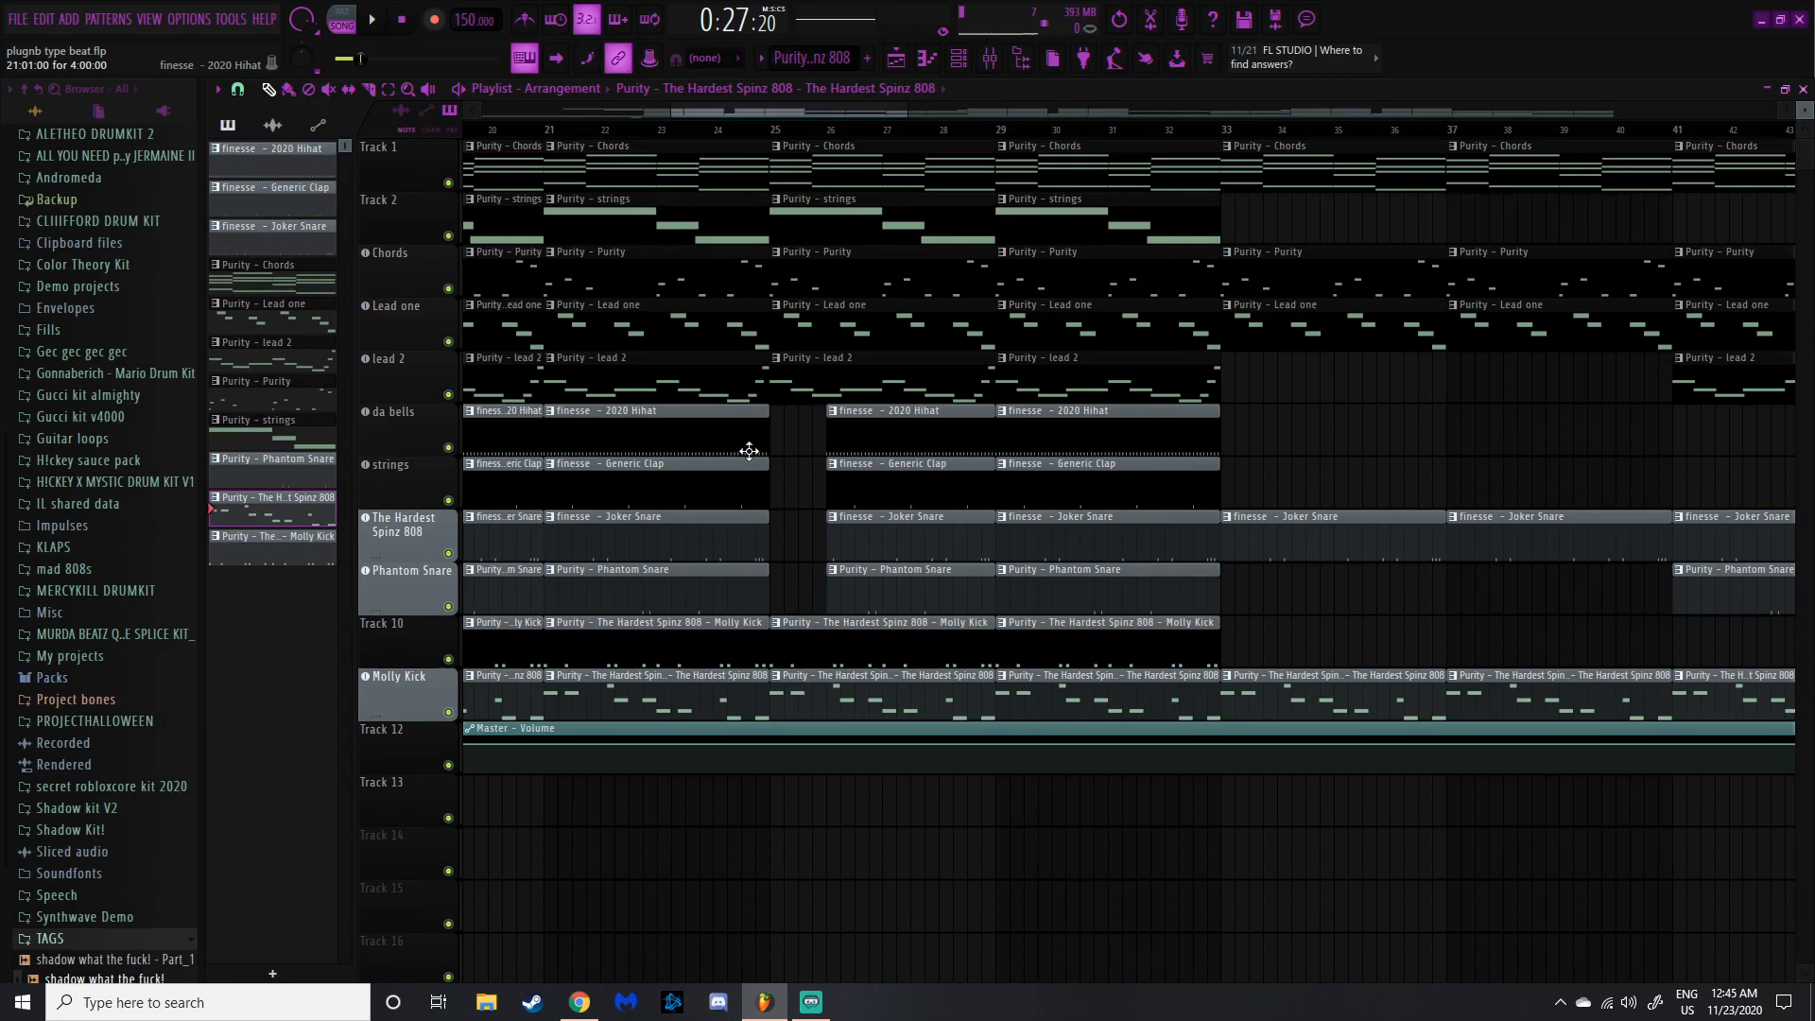
{"action": "scroll", "coordinate": [749, 451], "scroll_direction": "down", "scroll_amount": 3}
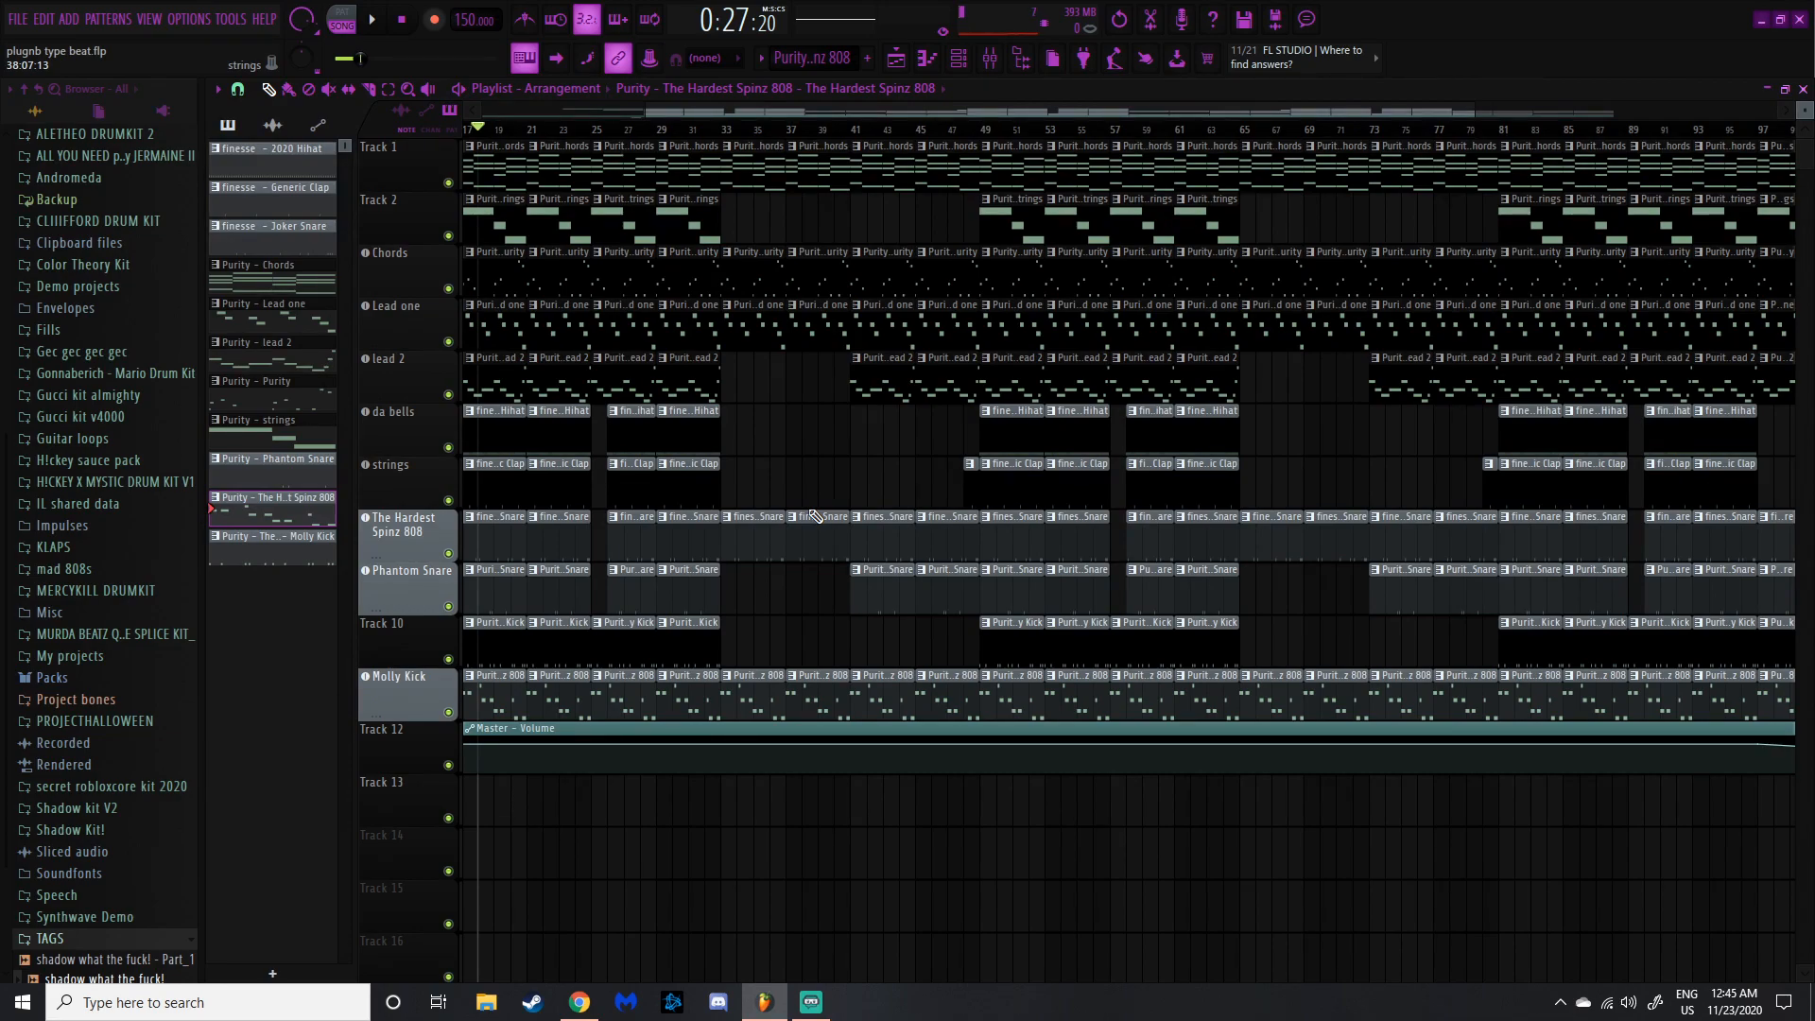
{"action": "scroll", "coordinate": [891, 470], "scroll_direction": "up", "scroll_amount": 5}
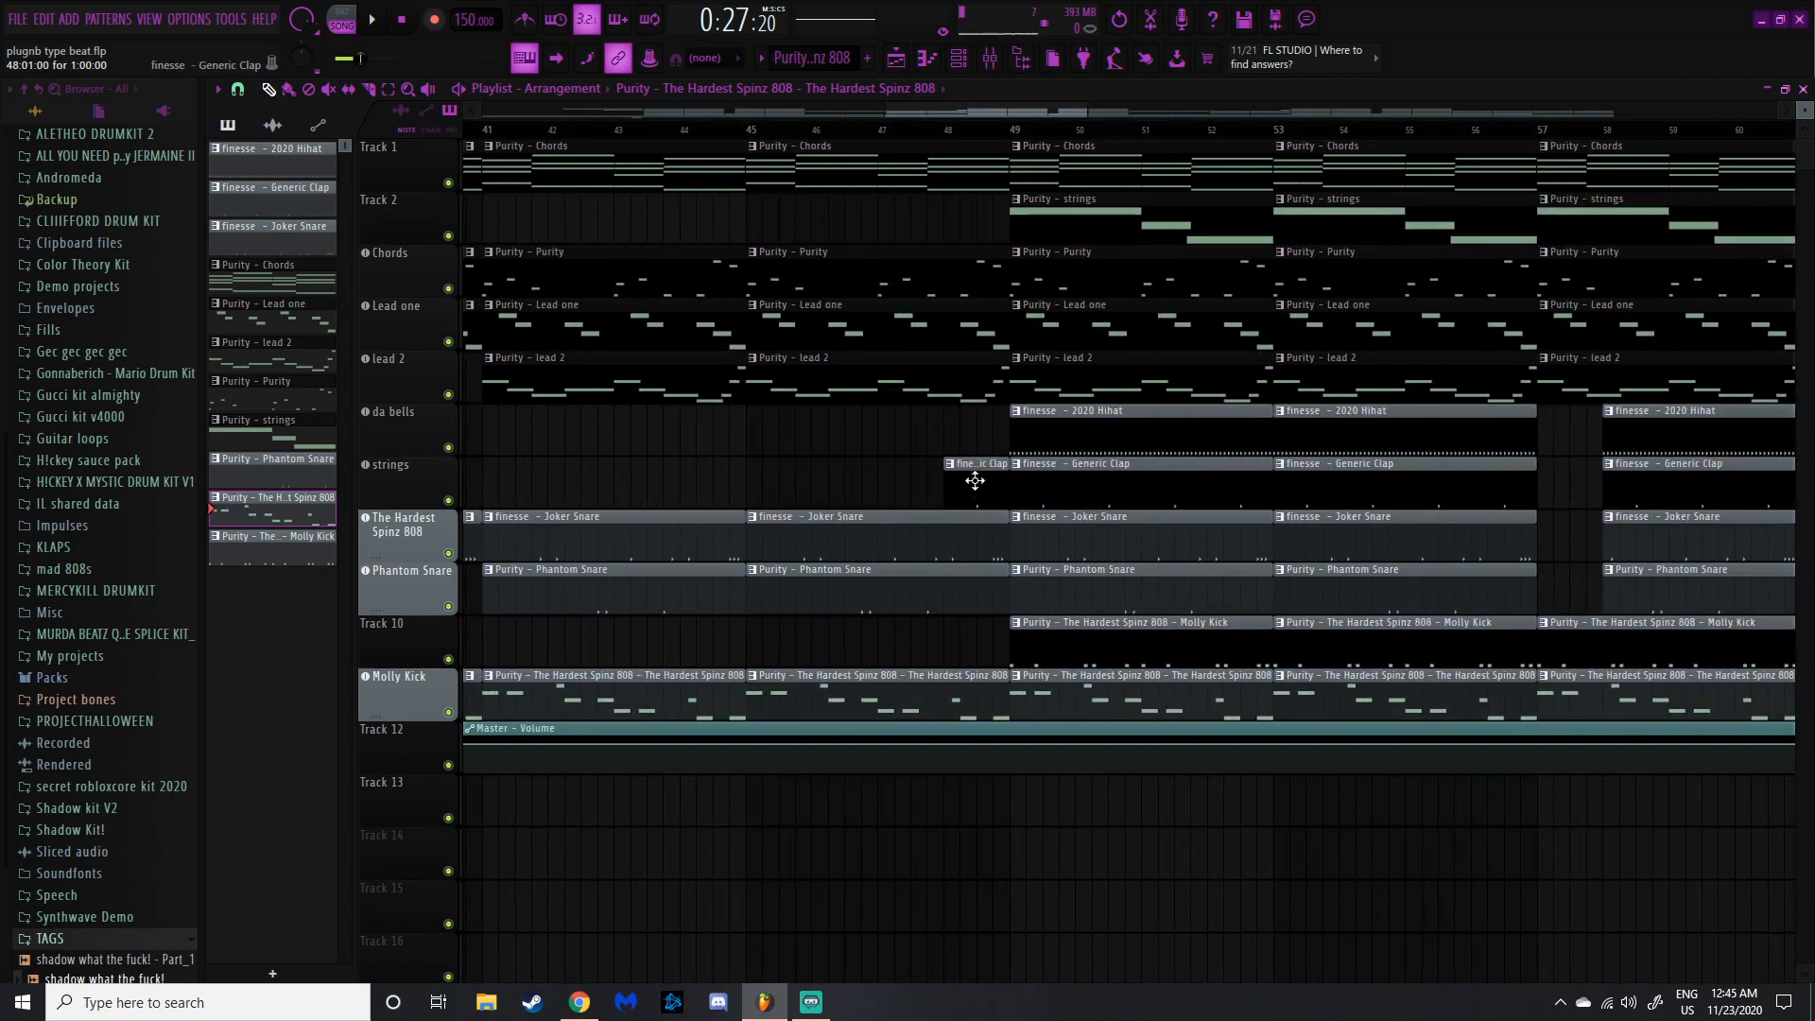
{"action": "scroll", "coordinate": [959, 473], "scroll_direction": "down", "scroll_amount": 5}
{"action": "scroll", "coordinate": [895, 459], "scroll_direction": "down", "scroll_amount": 3}
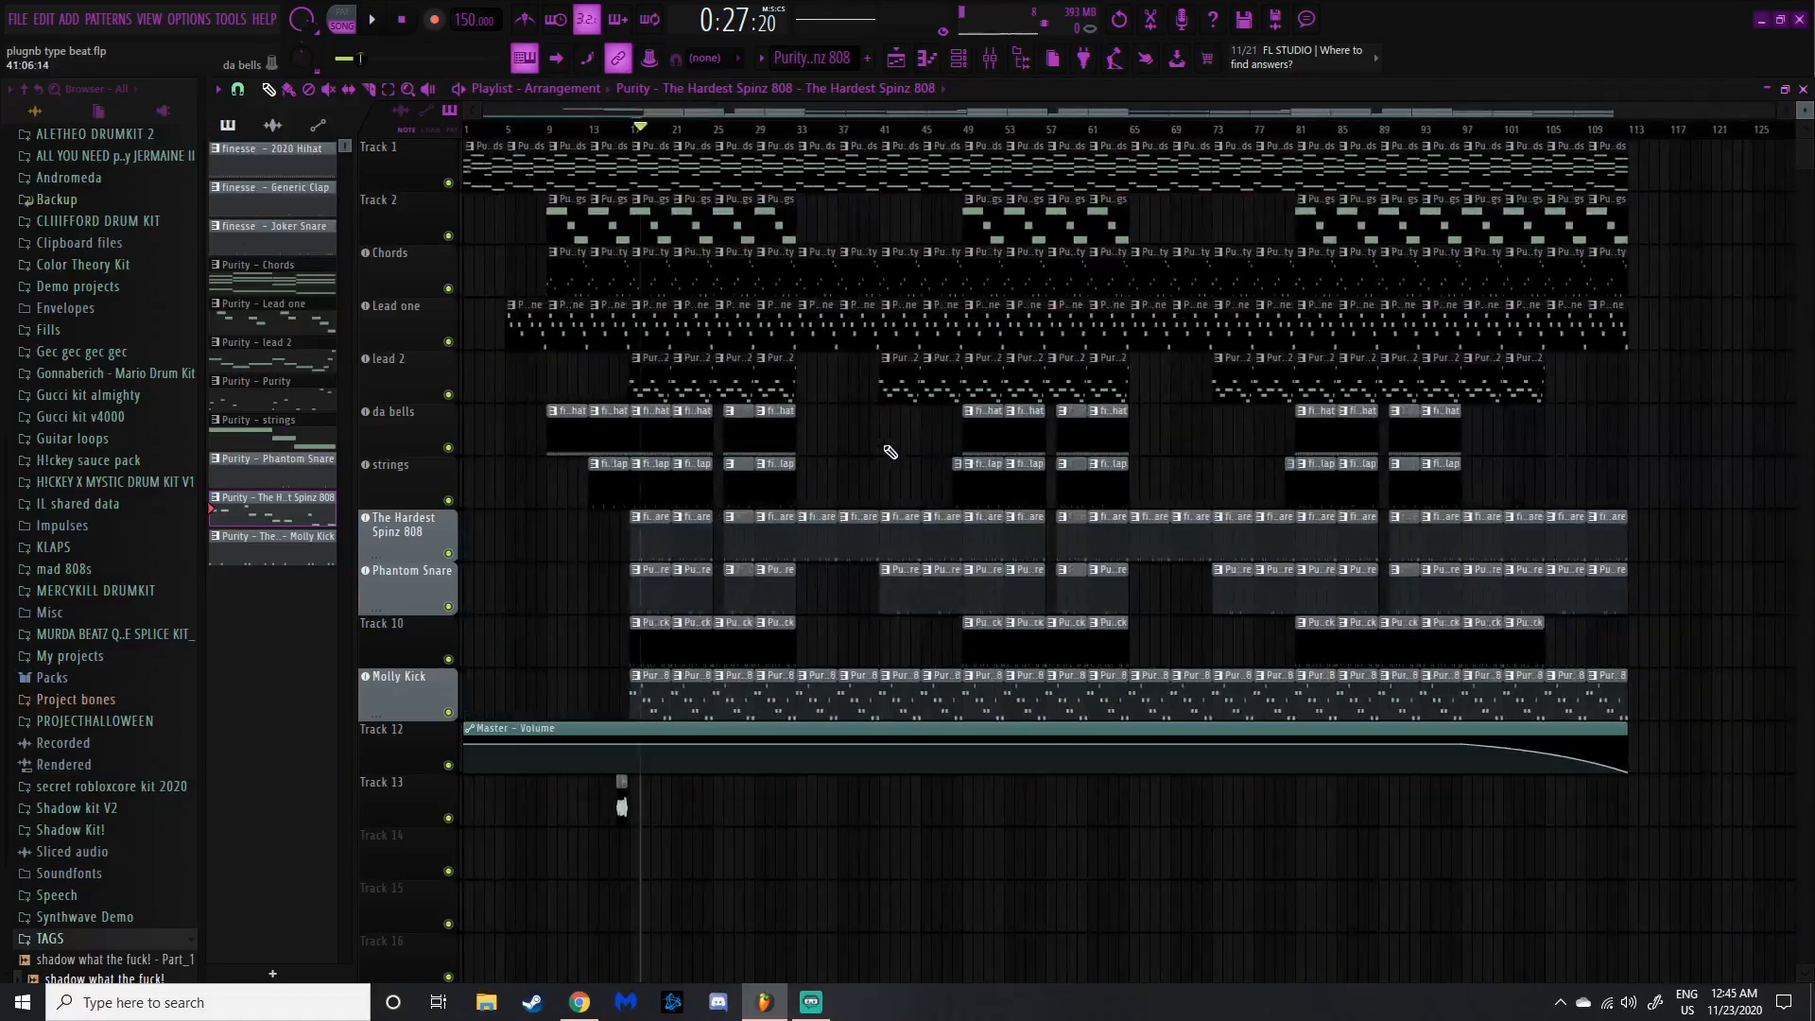
{"action": "left_click_drag", "start_coordinate": [898, 111], "coordinate": [1085, 117]}
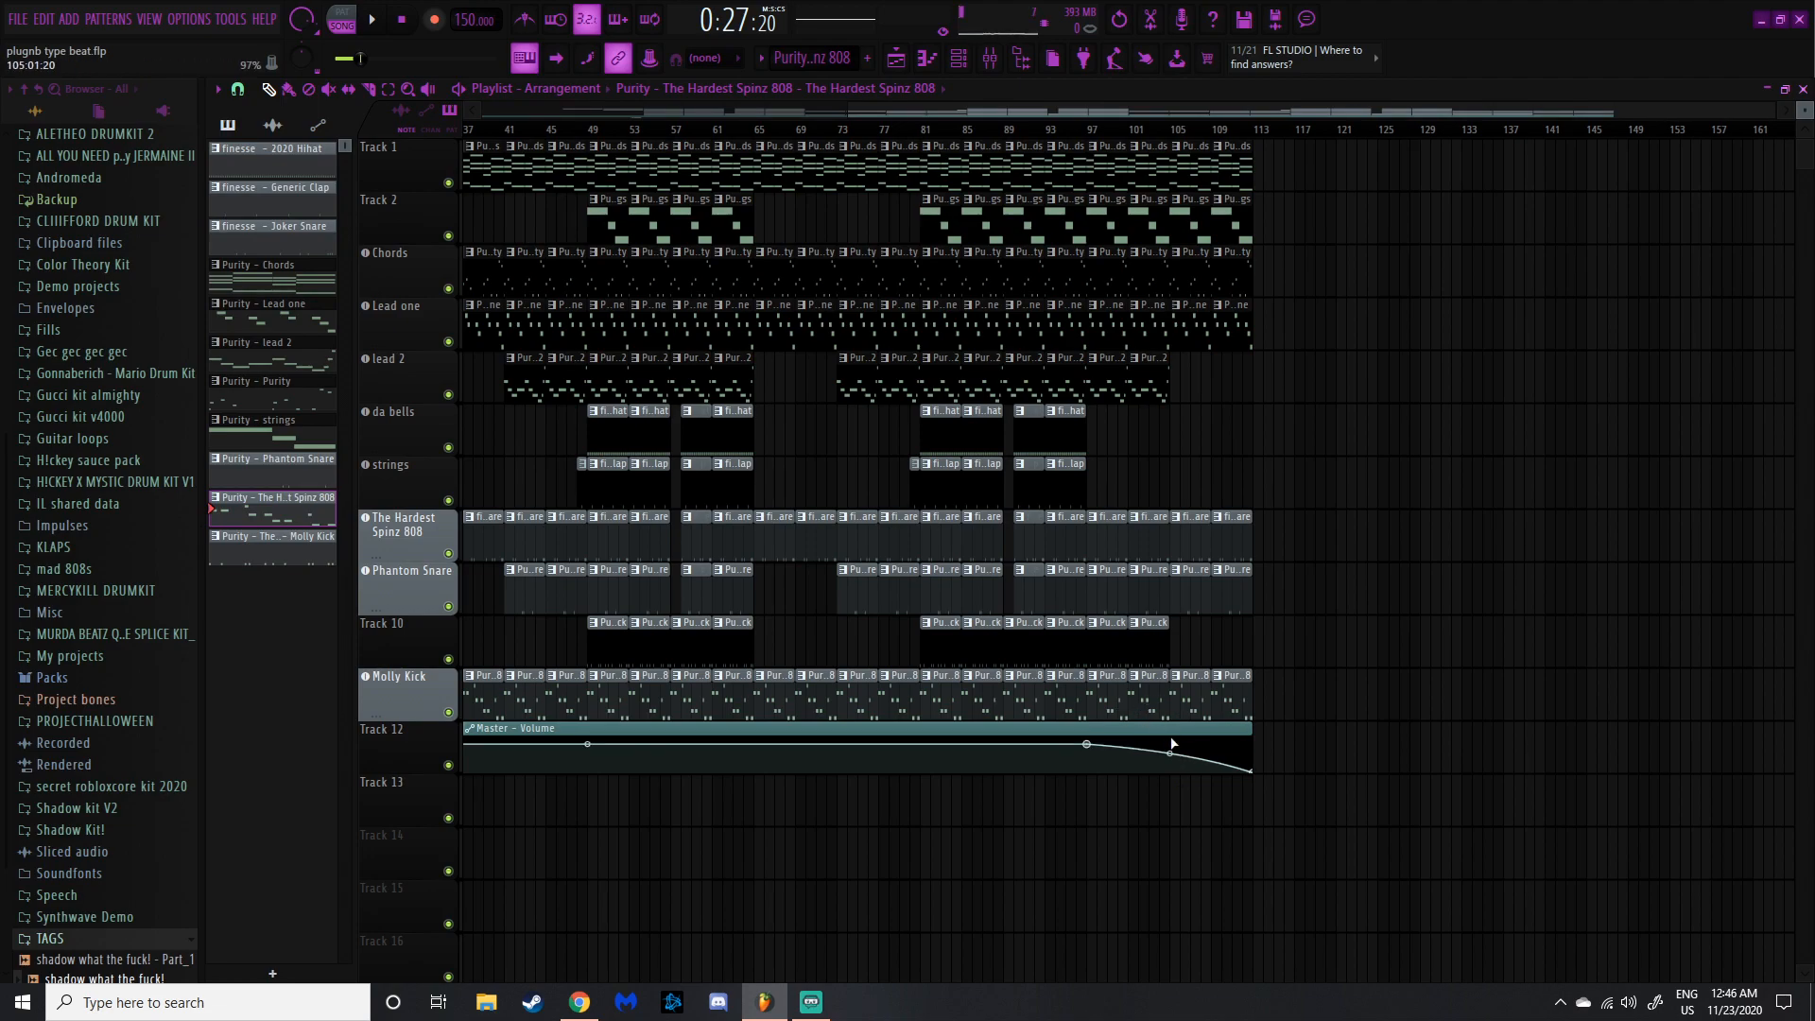
{"action": "scroll", "coordinate": [718, 473], "scroll_direction": "left", "scroll_amount": 6}
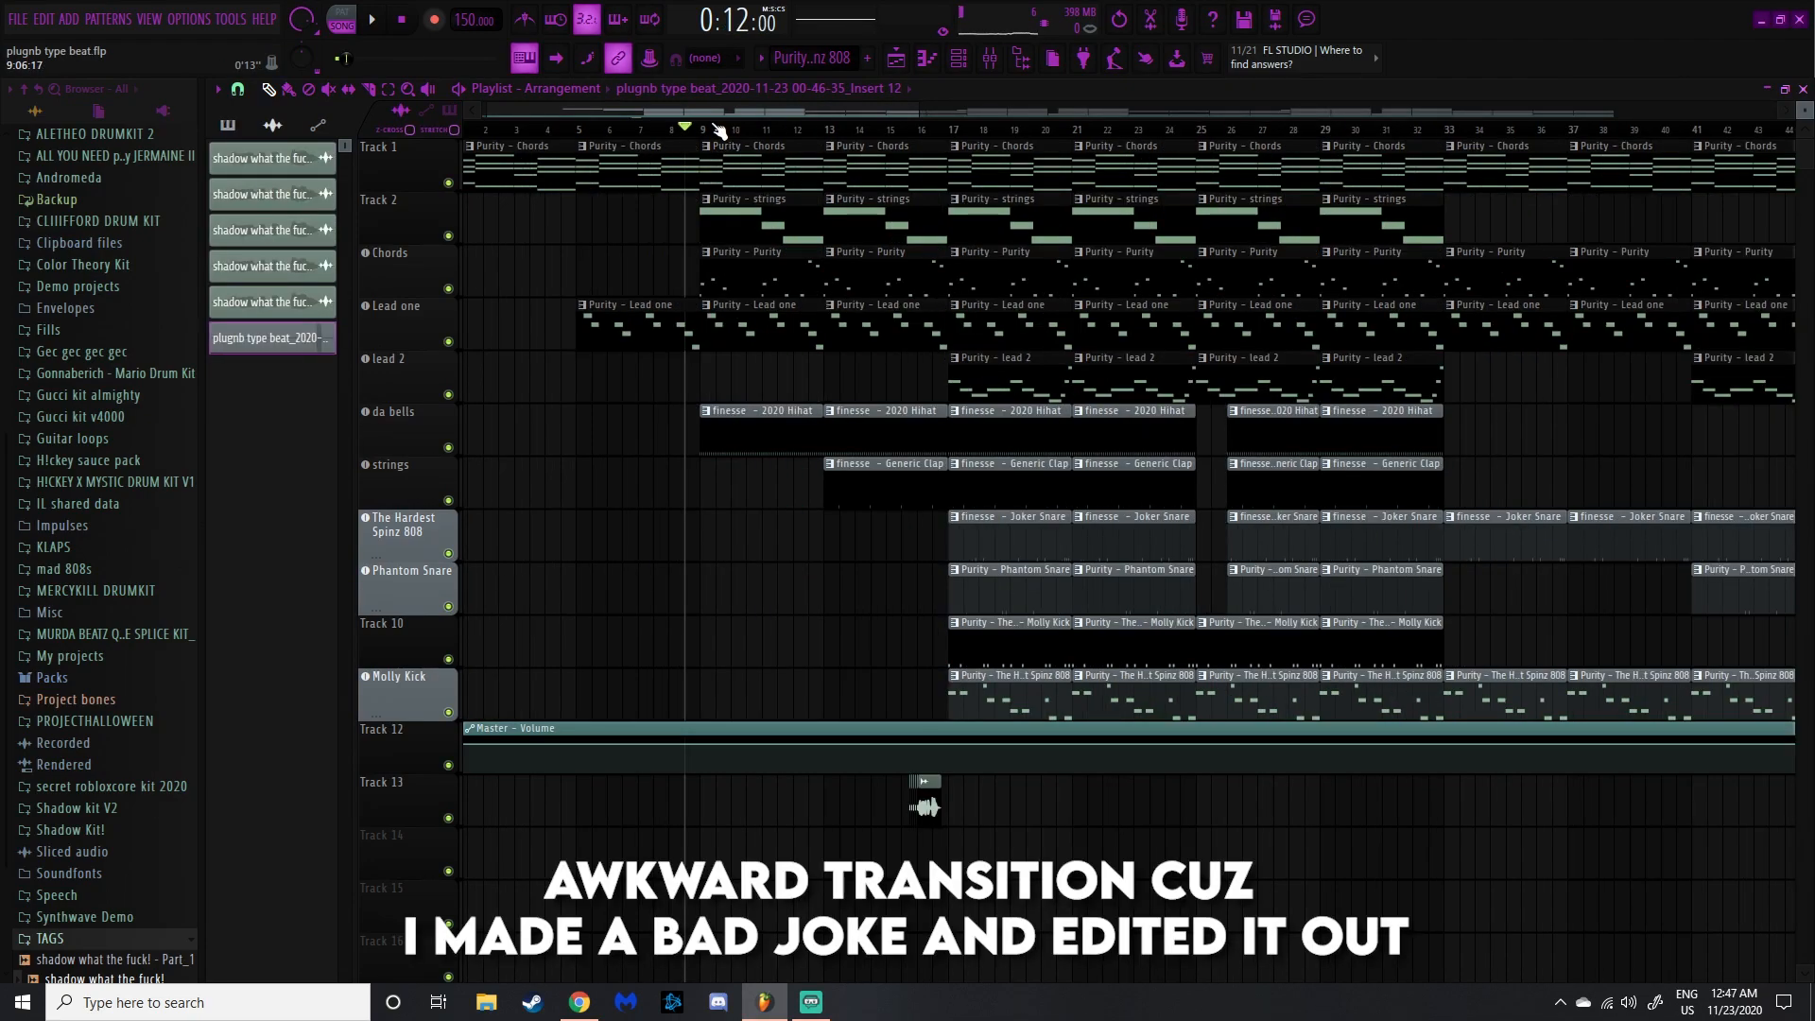
Step: Open the mixer and inspect the Chords track's Fruity parametric EQ 2, Fruity delay 2, Fruity Reeverb 2 and Soundgoodizer settings
{"action": "key", "text": "F9"}
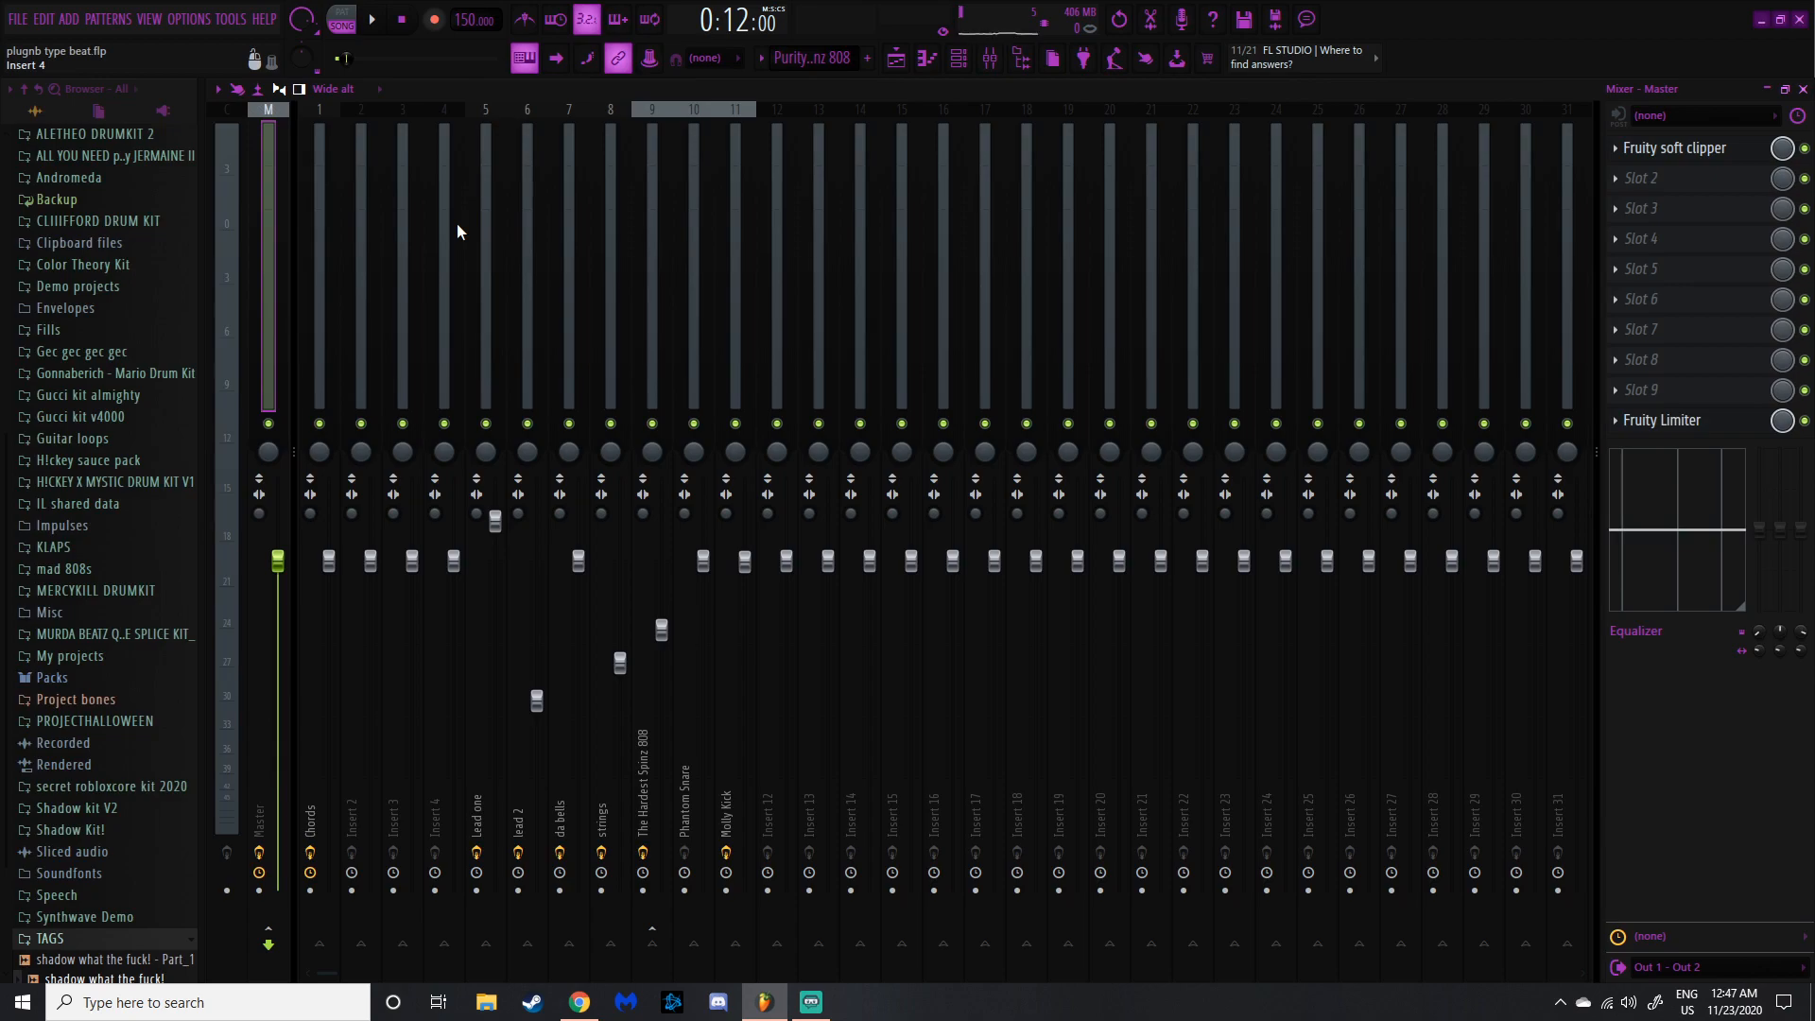
{"action": "left_click", "coordinate": [315, 189]}
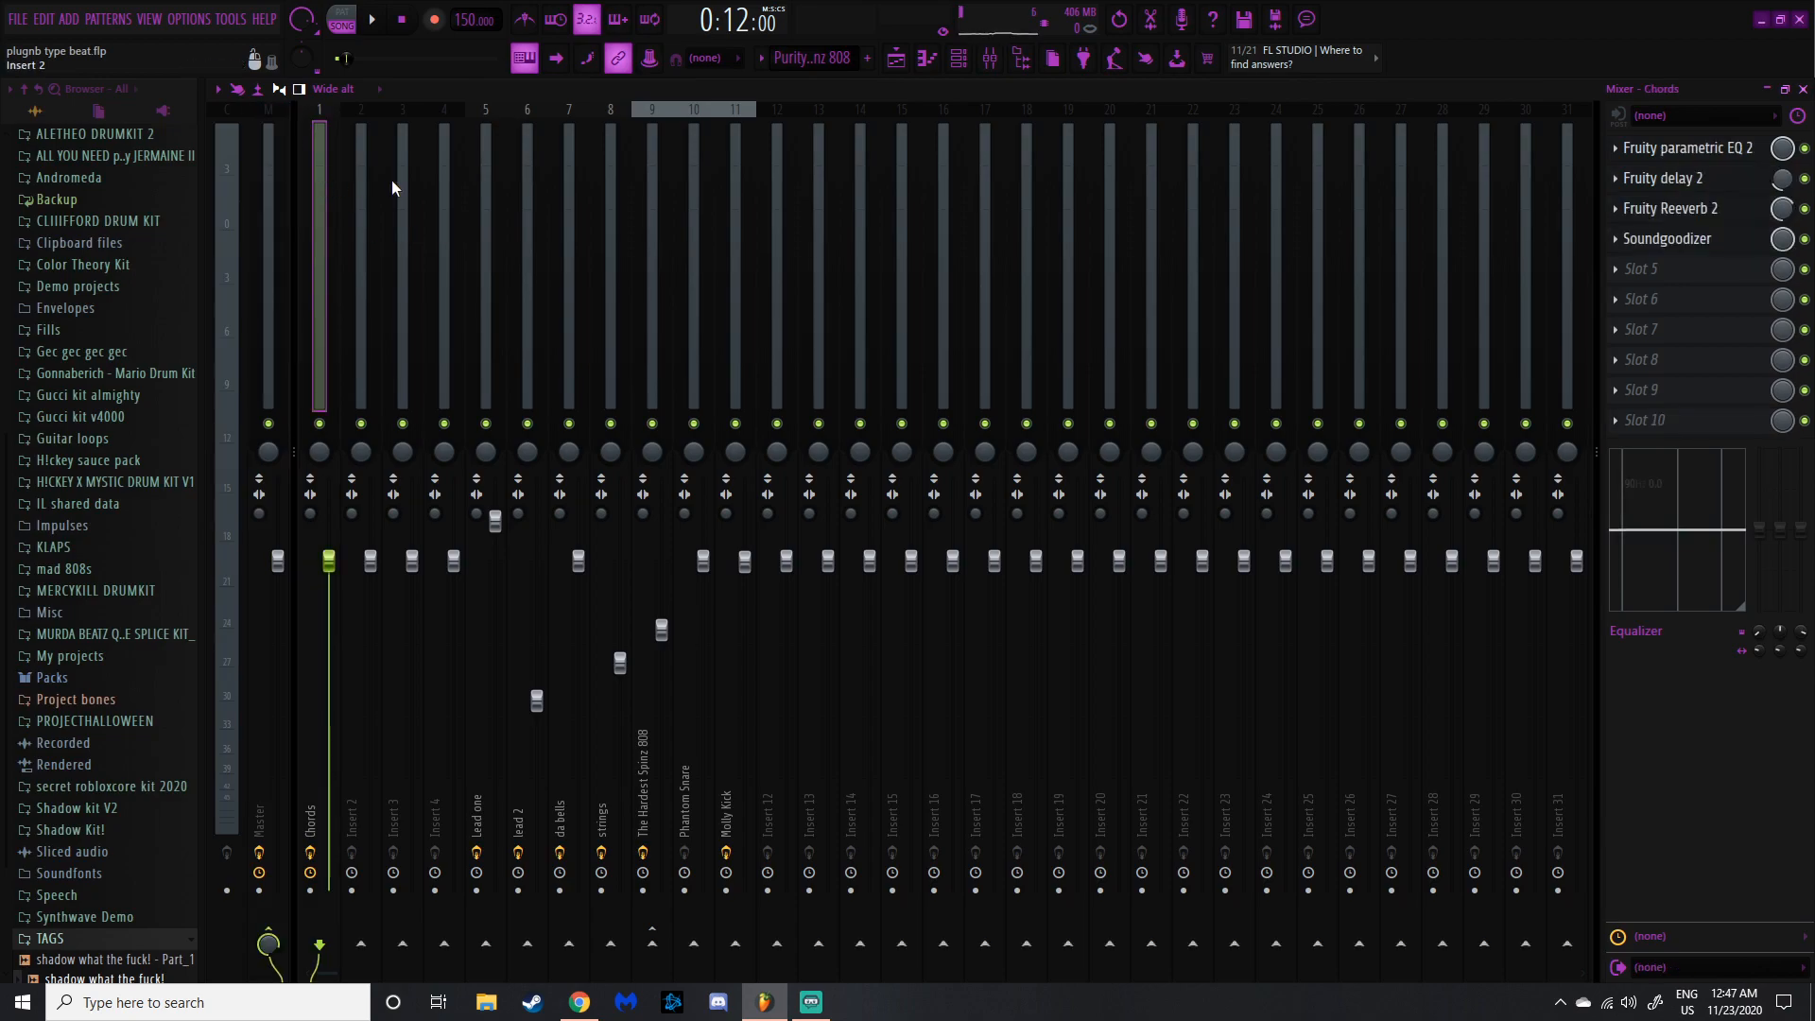
{"action": "left_click", "coordinate": [1674, 154]}
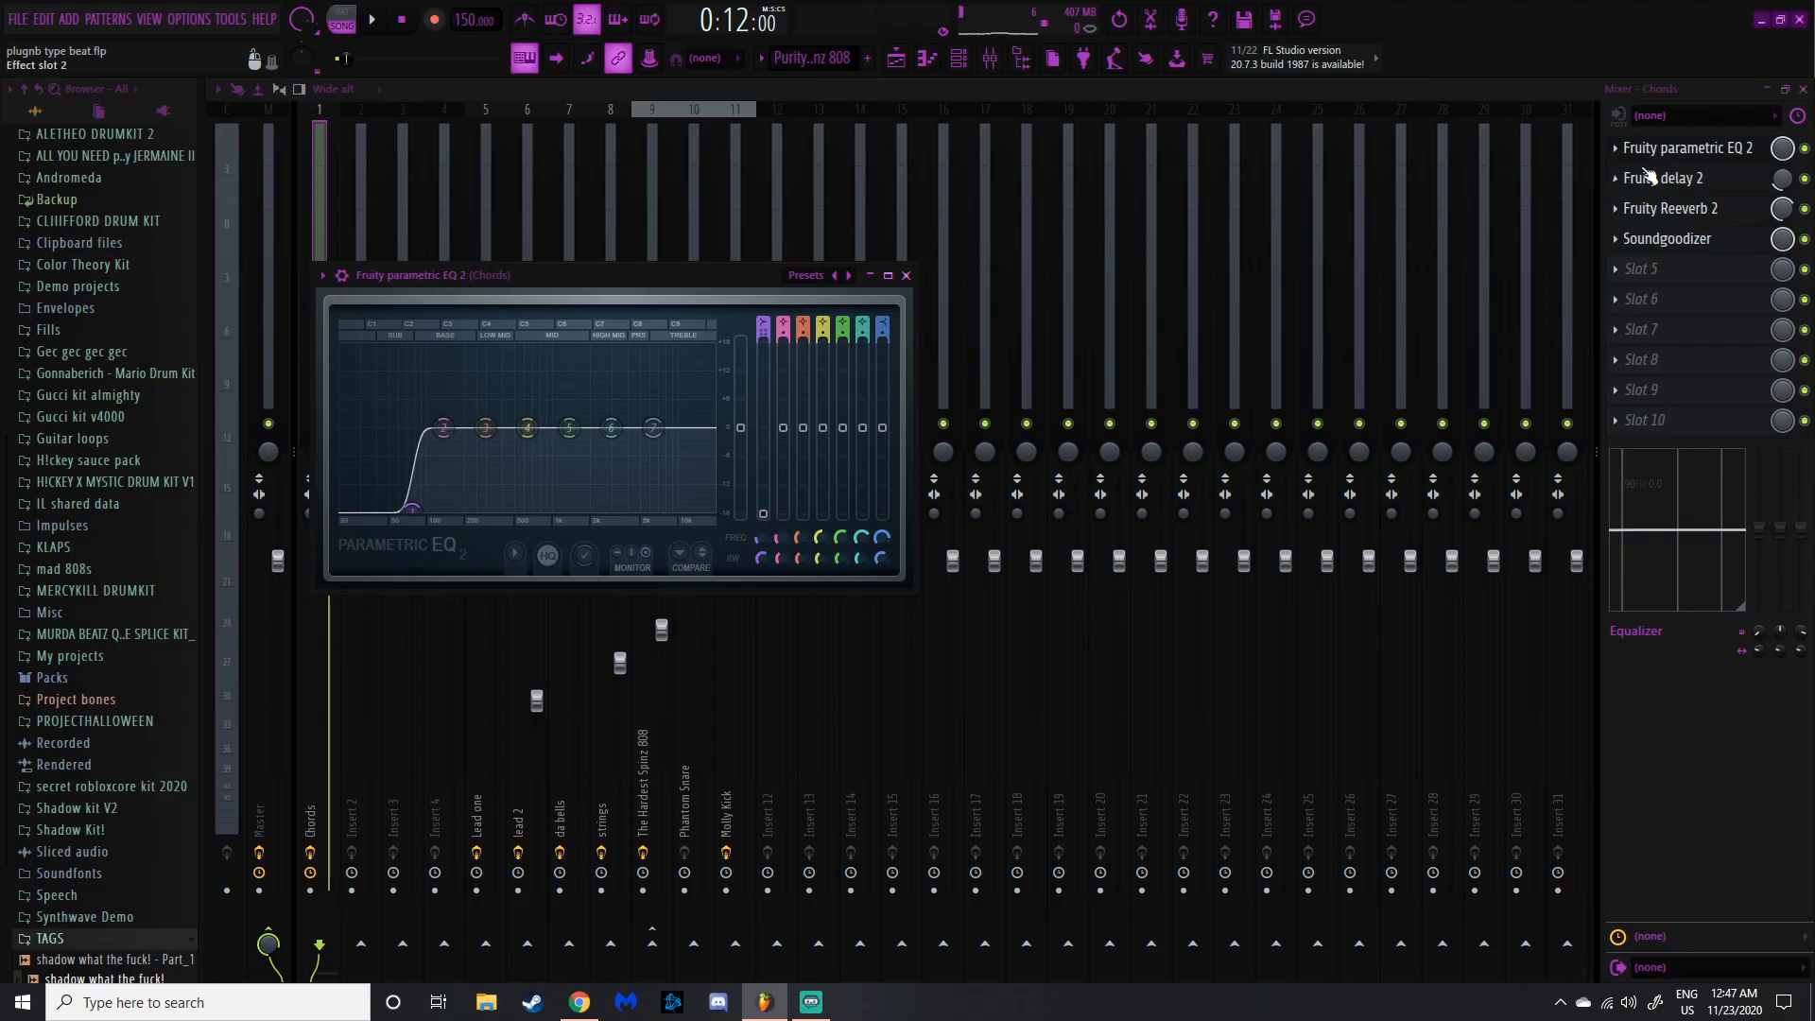
{"action": "left_click", "coordinate": [1674, 179]}
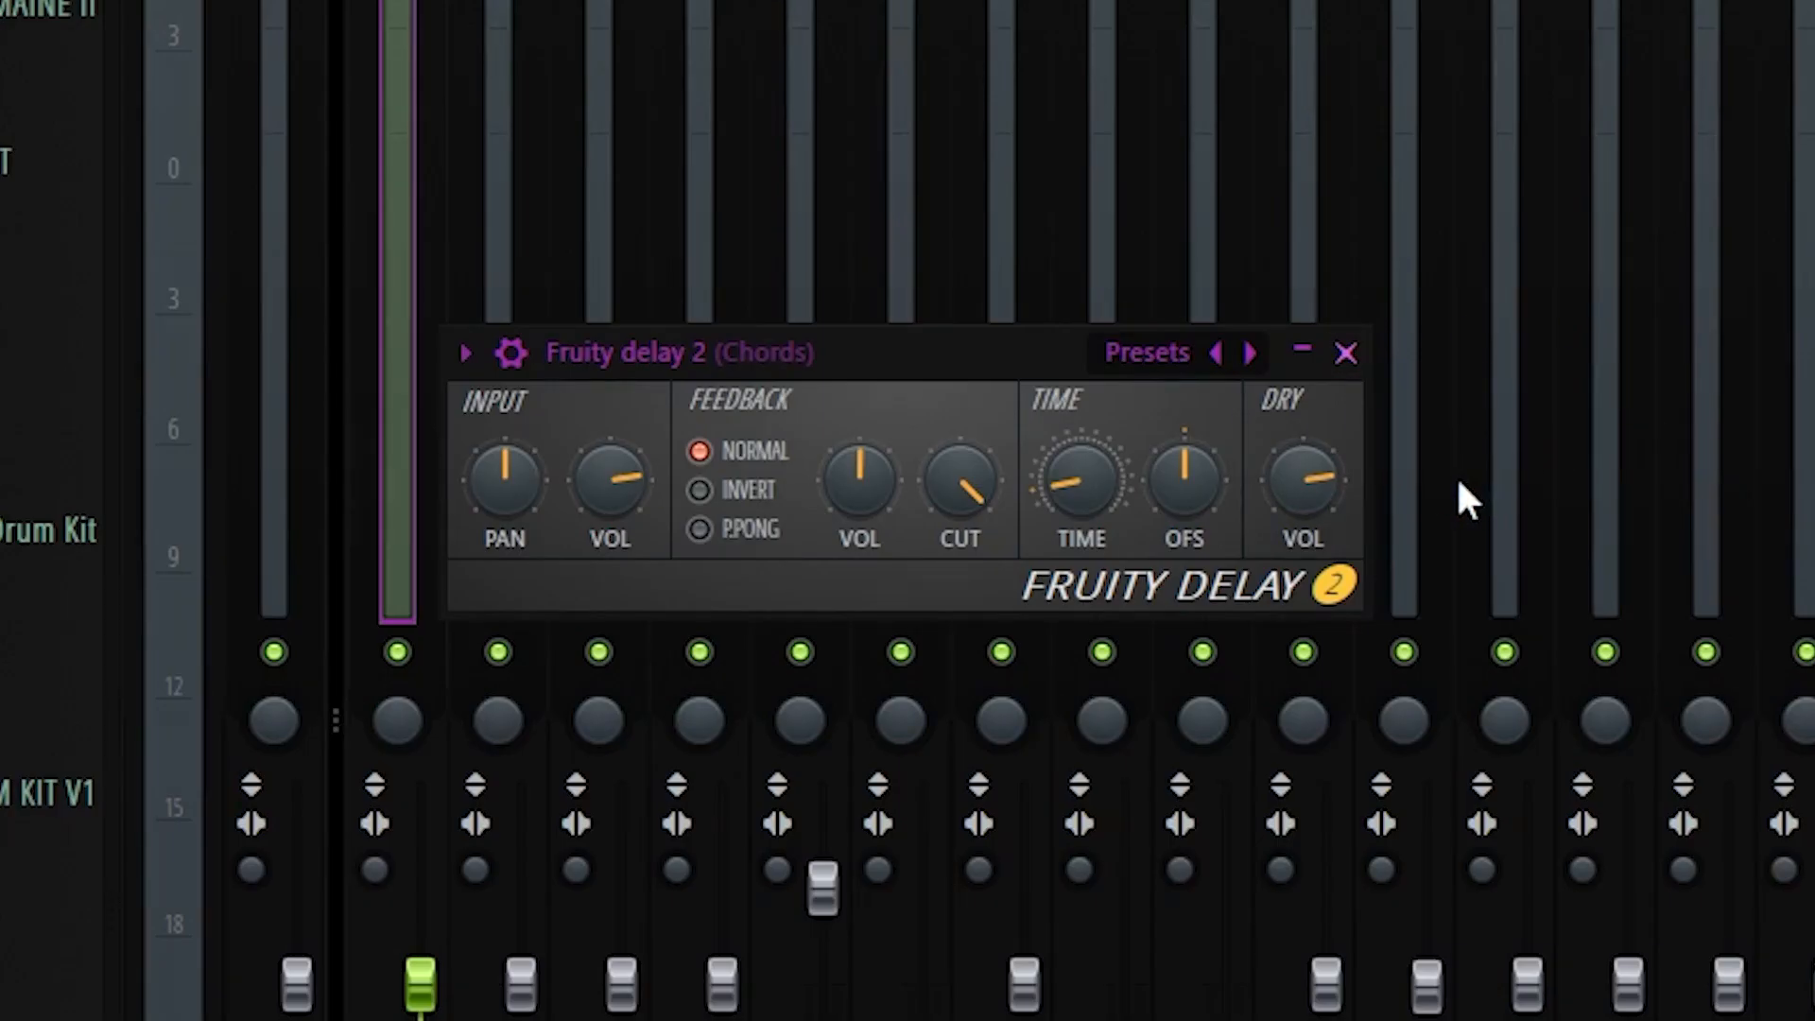
{"action": "left_click", "coordinate": [1346, 353]}
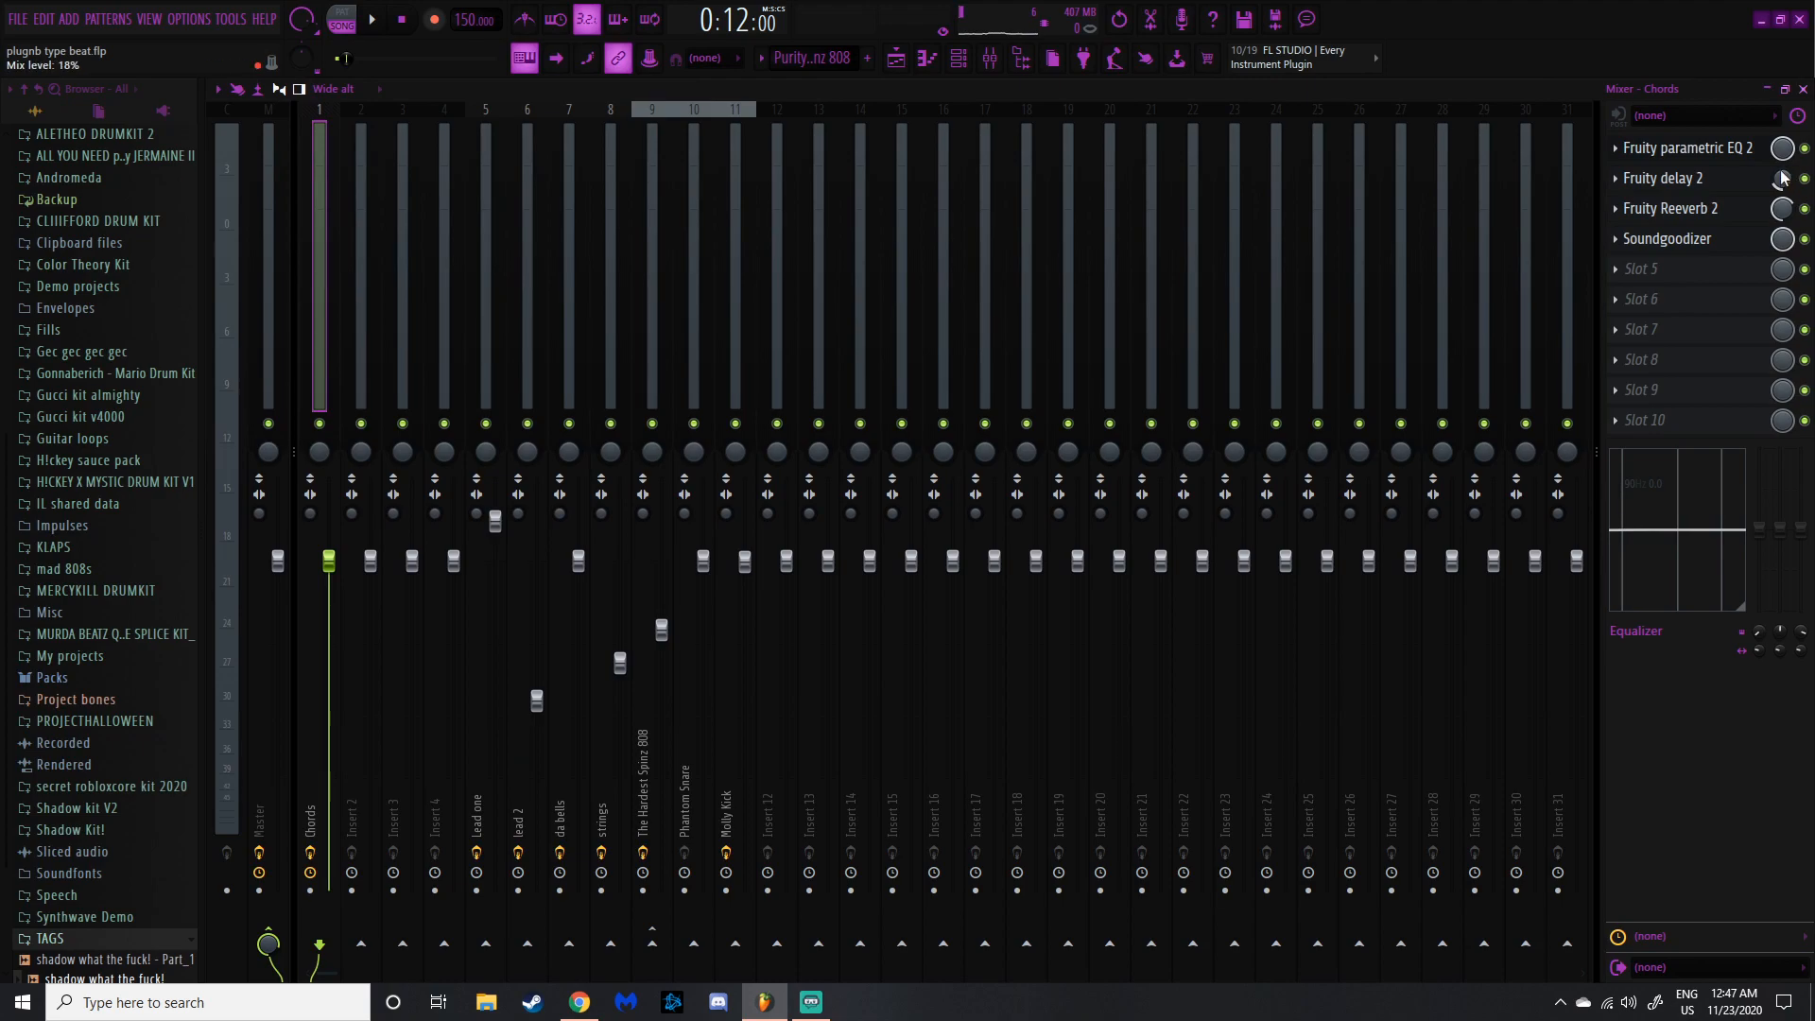
{"action": "left_click", "coordinate": [1675, 208]}
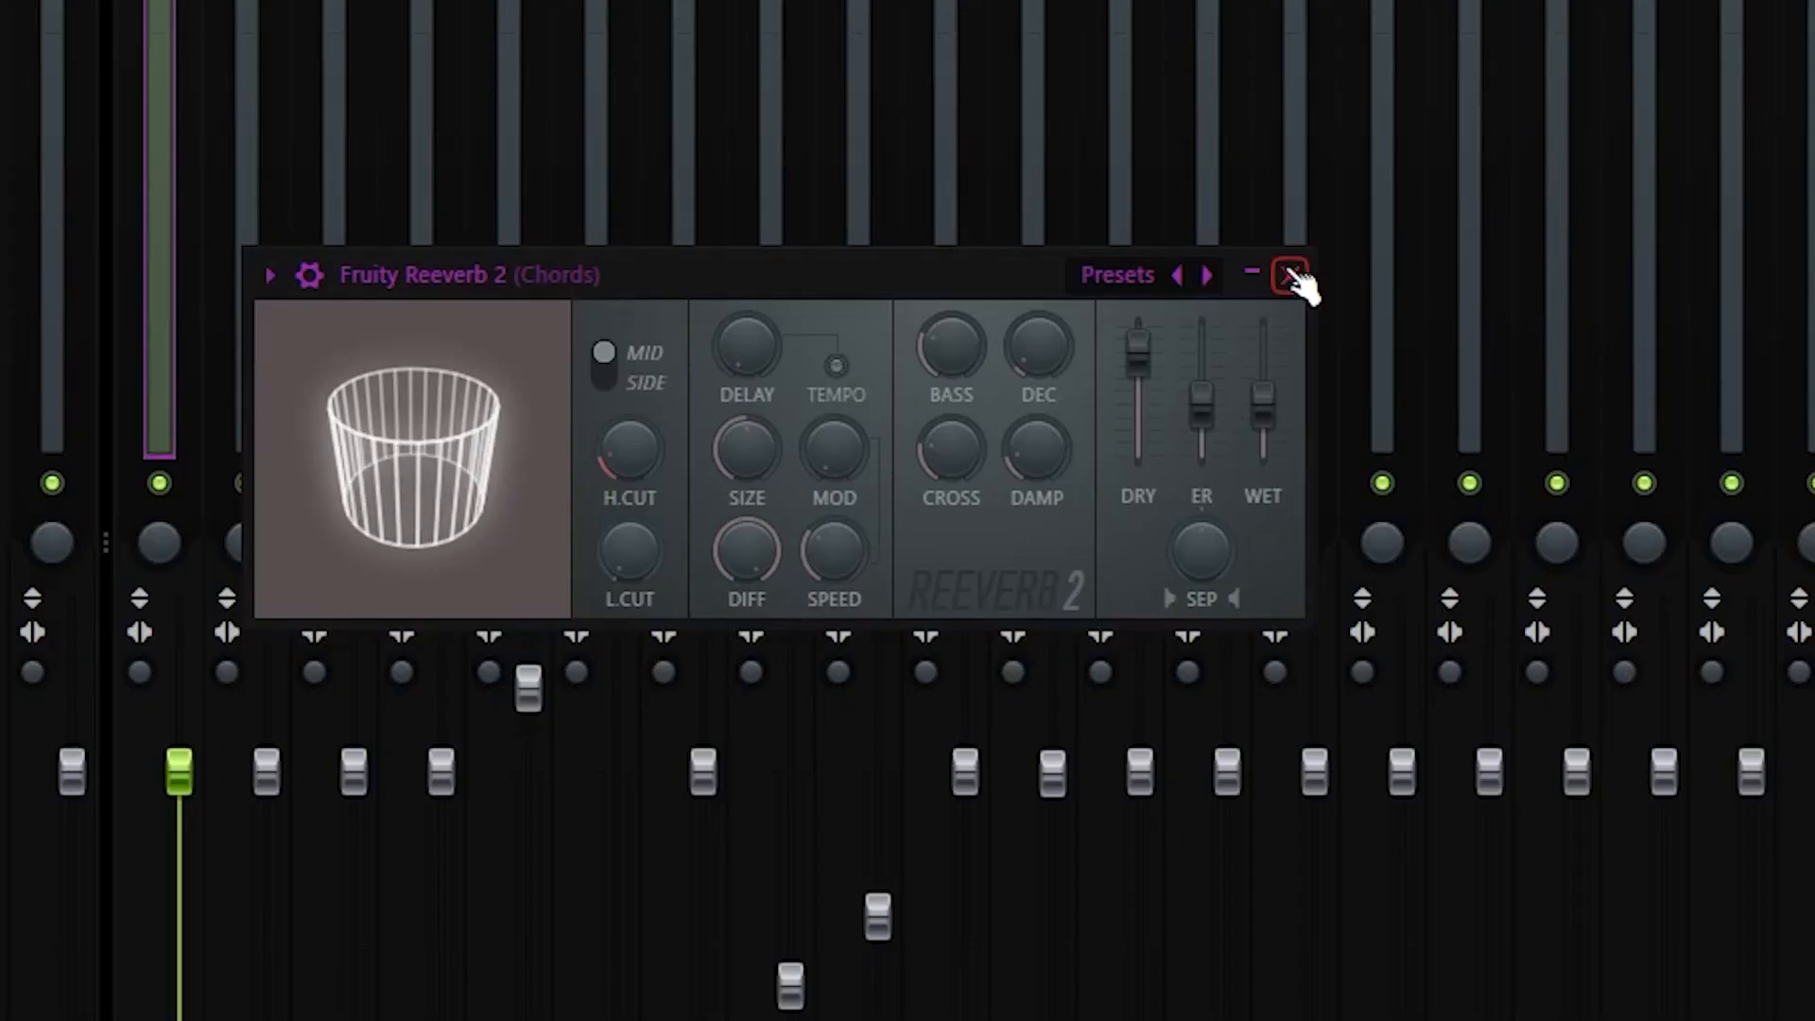
{"action": "left_click", "coordinate": [1291, 276]}
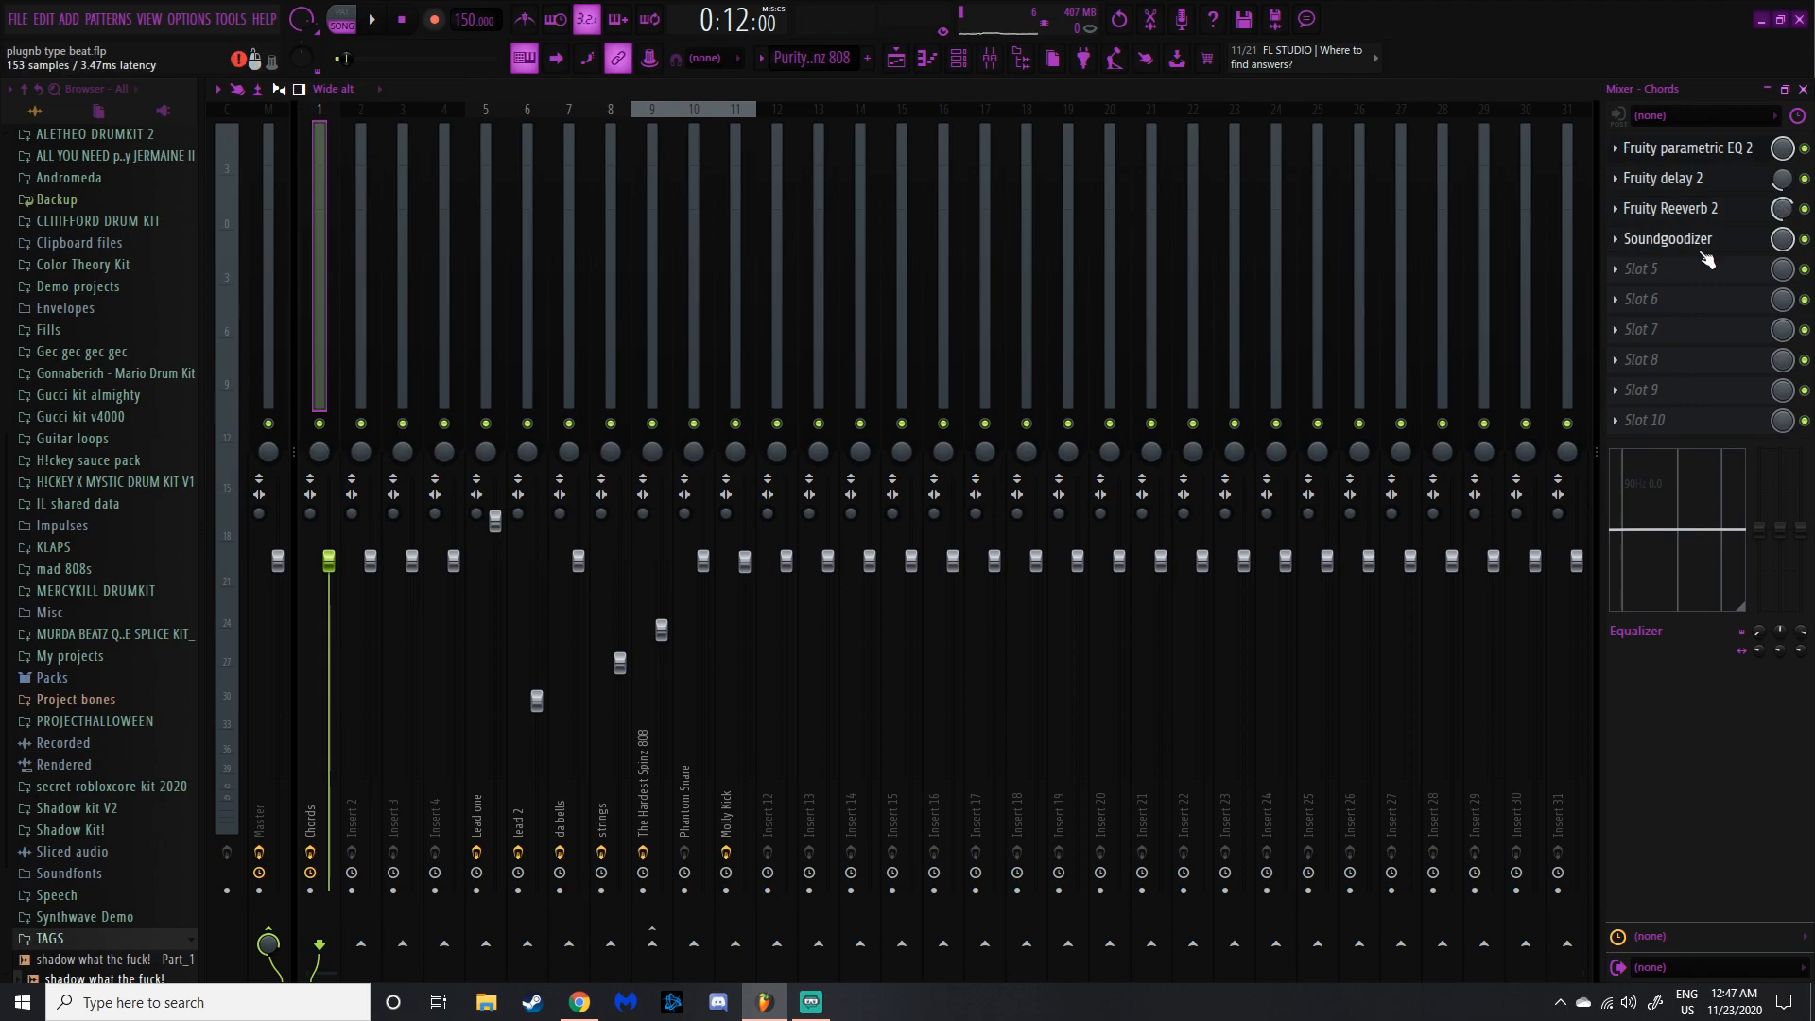
{"action": "left_click", "coordinate": [1739, 241]}
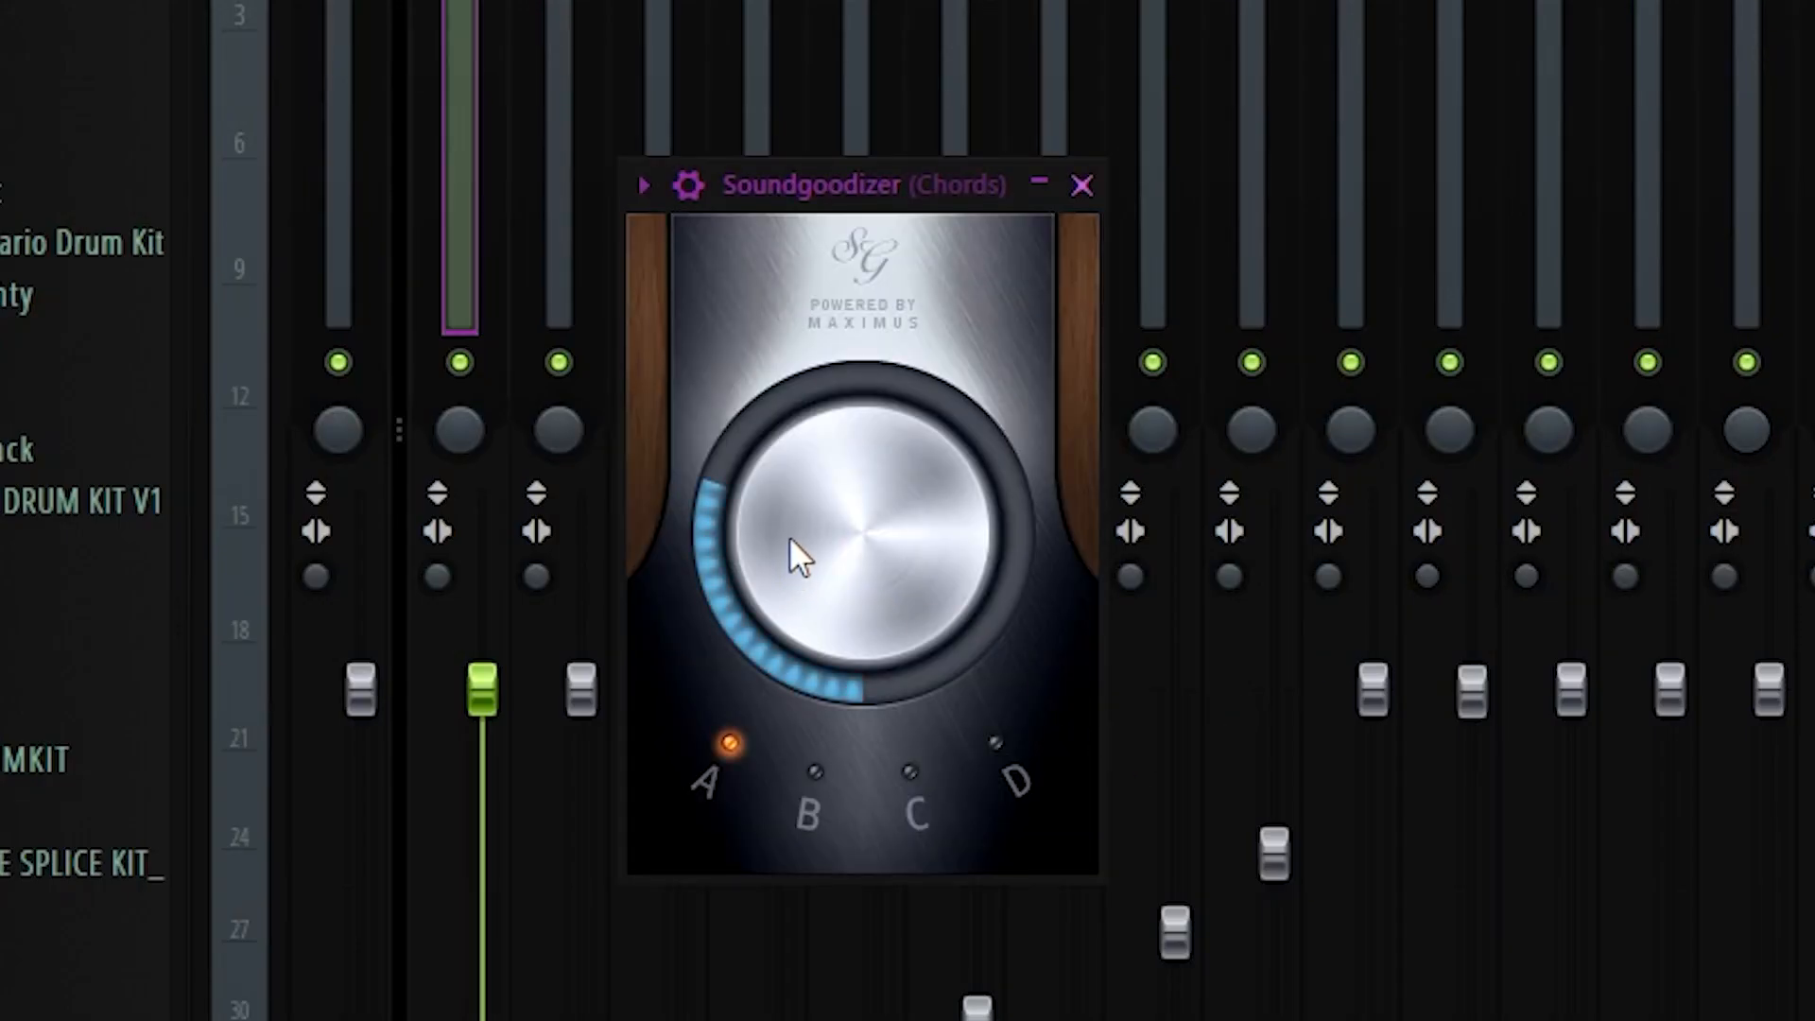
{"action": "left_click", "coordinate": [1081, 184]}
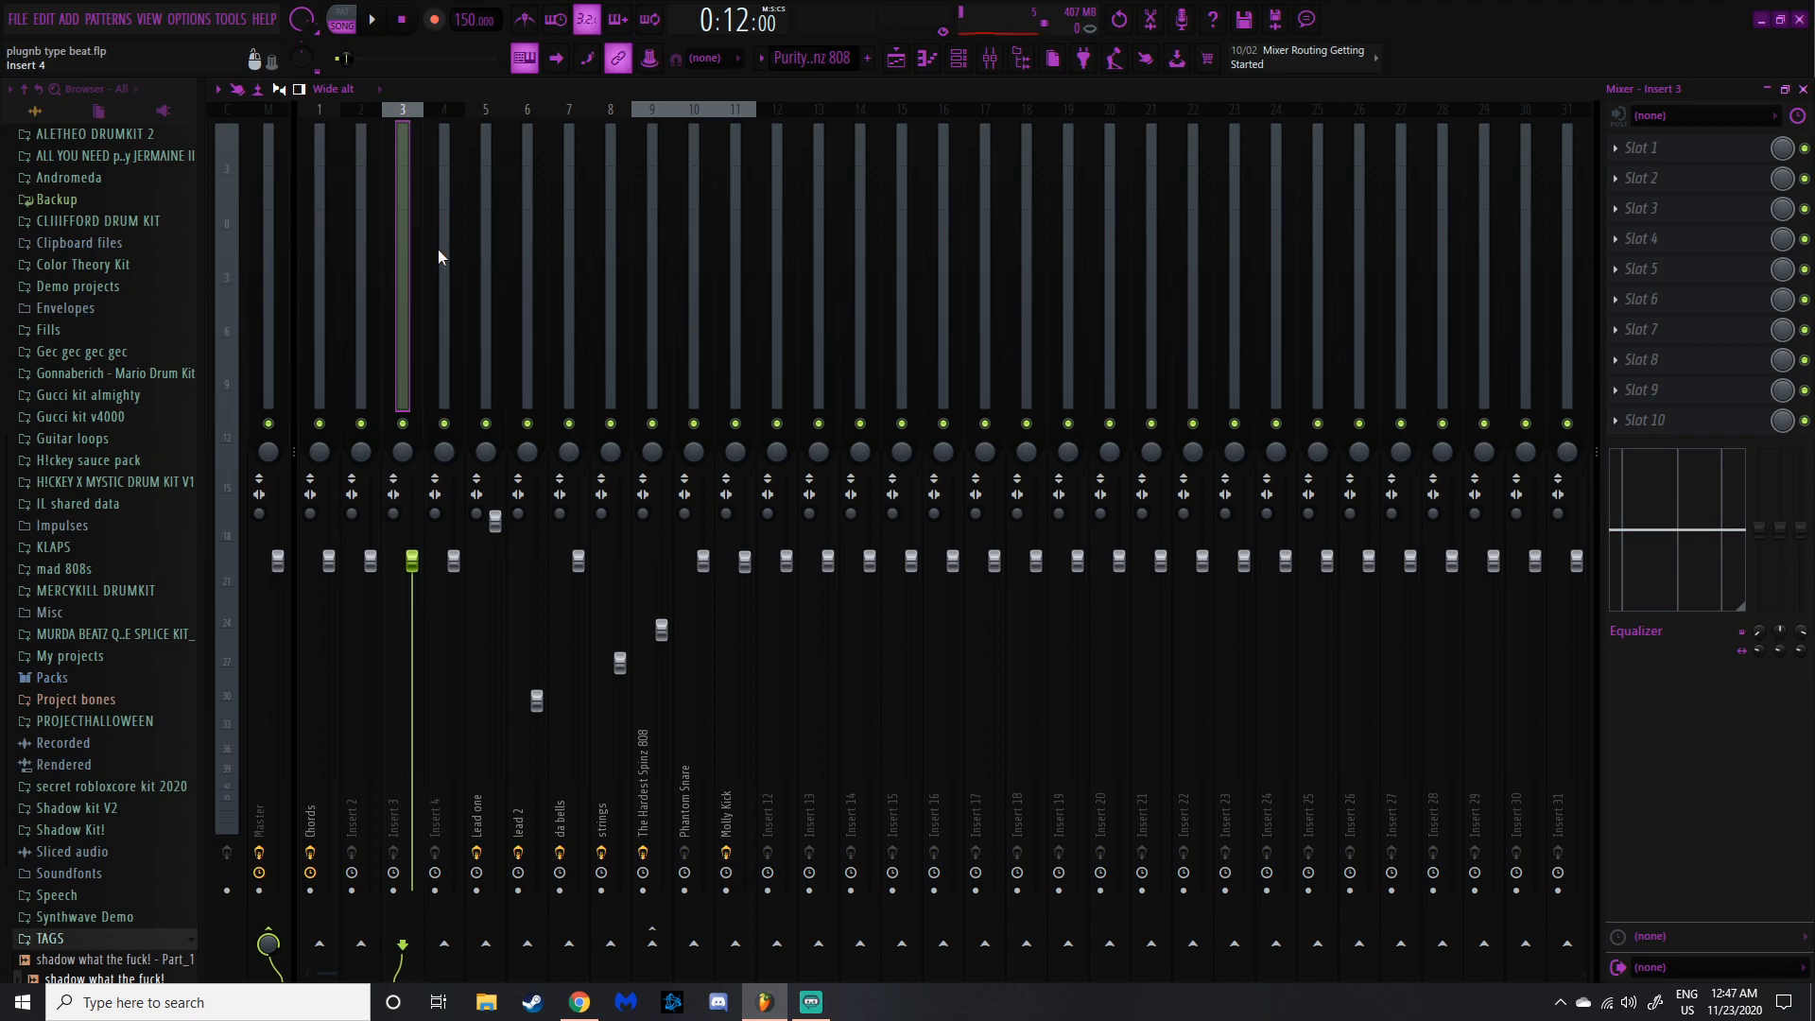
Step: Inspect the Lead one mixer track's Fruity Reeverb 2 and both of its Fruity parametric EQ 2 effects
{"action": "left_click", "coordinate": [485, 232]}
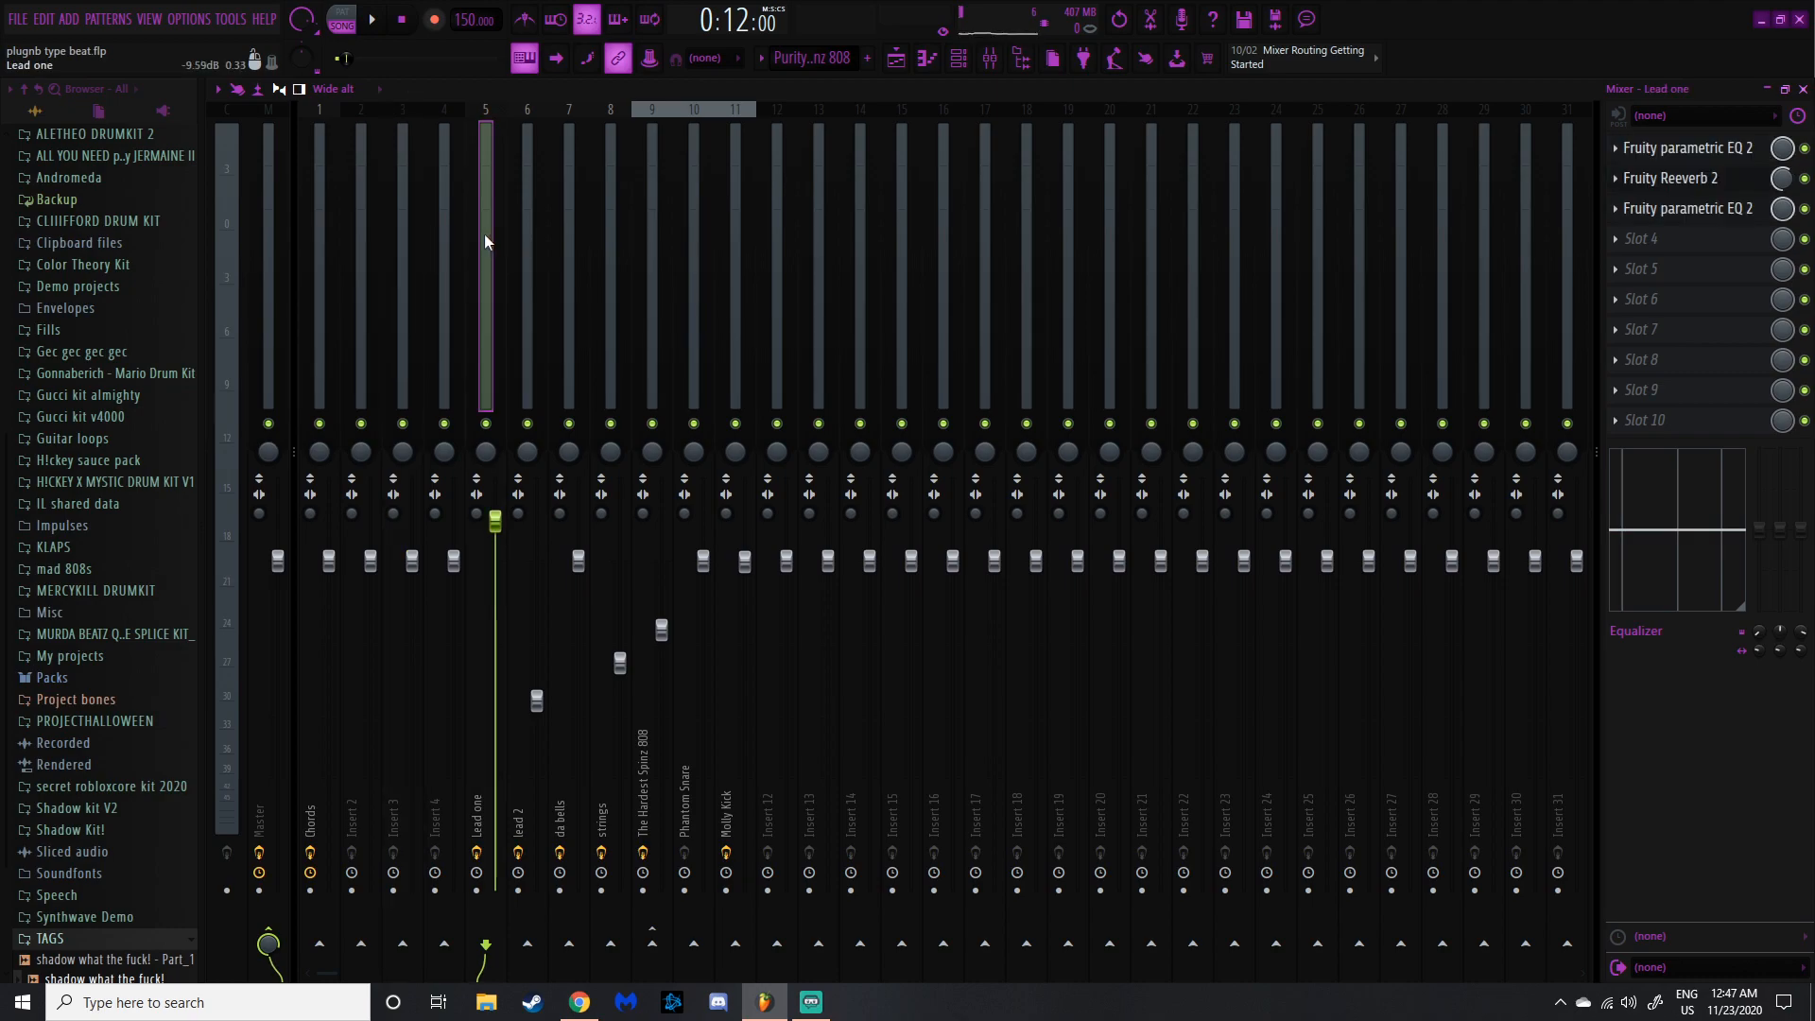
{"action": "left_click", "coordinate": [1716, 149]}
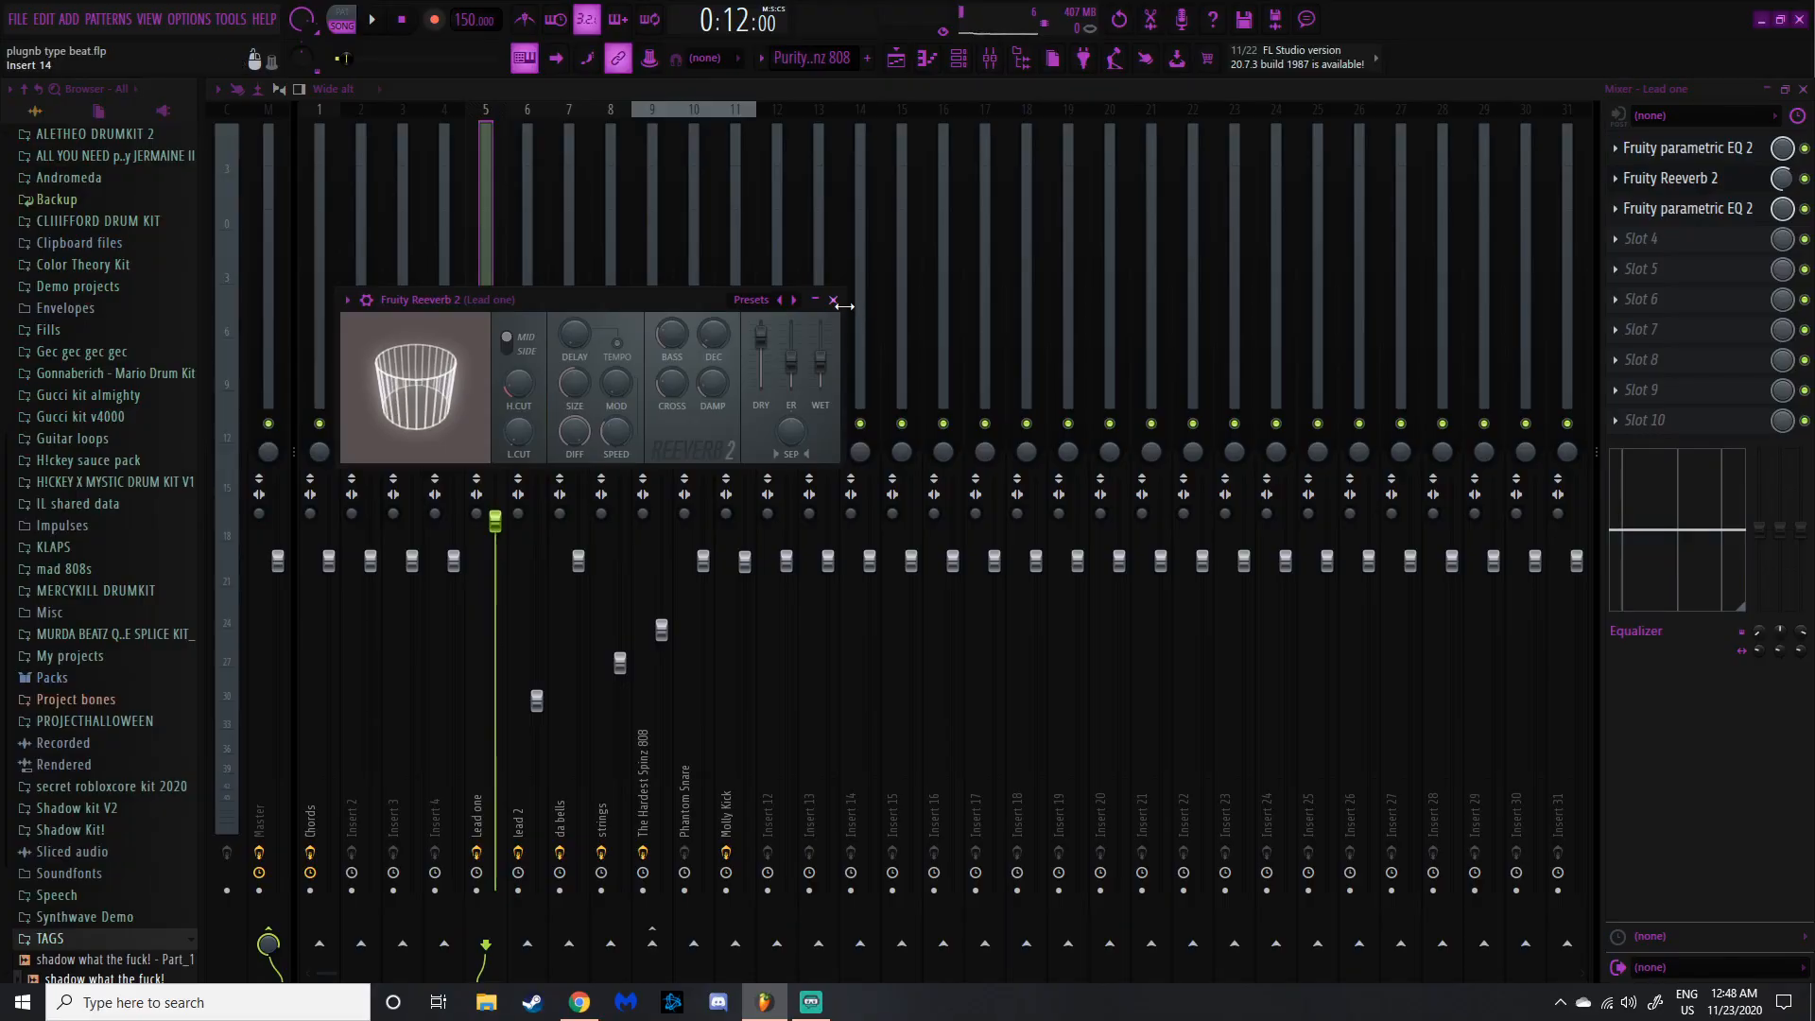
{"action": "left_click", "coordinate": [832, 300]}
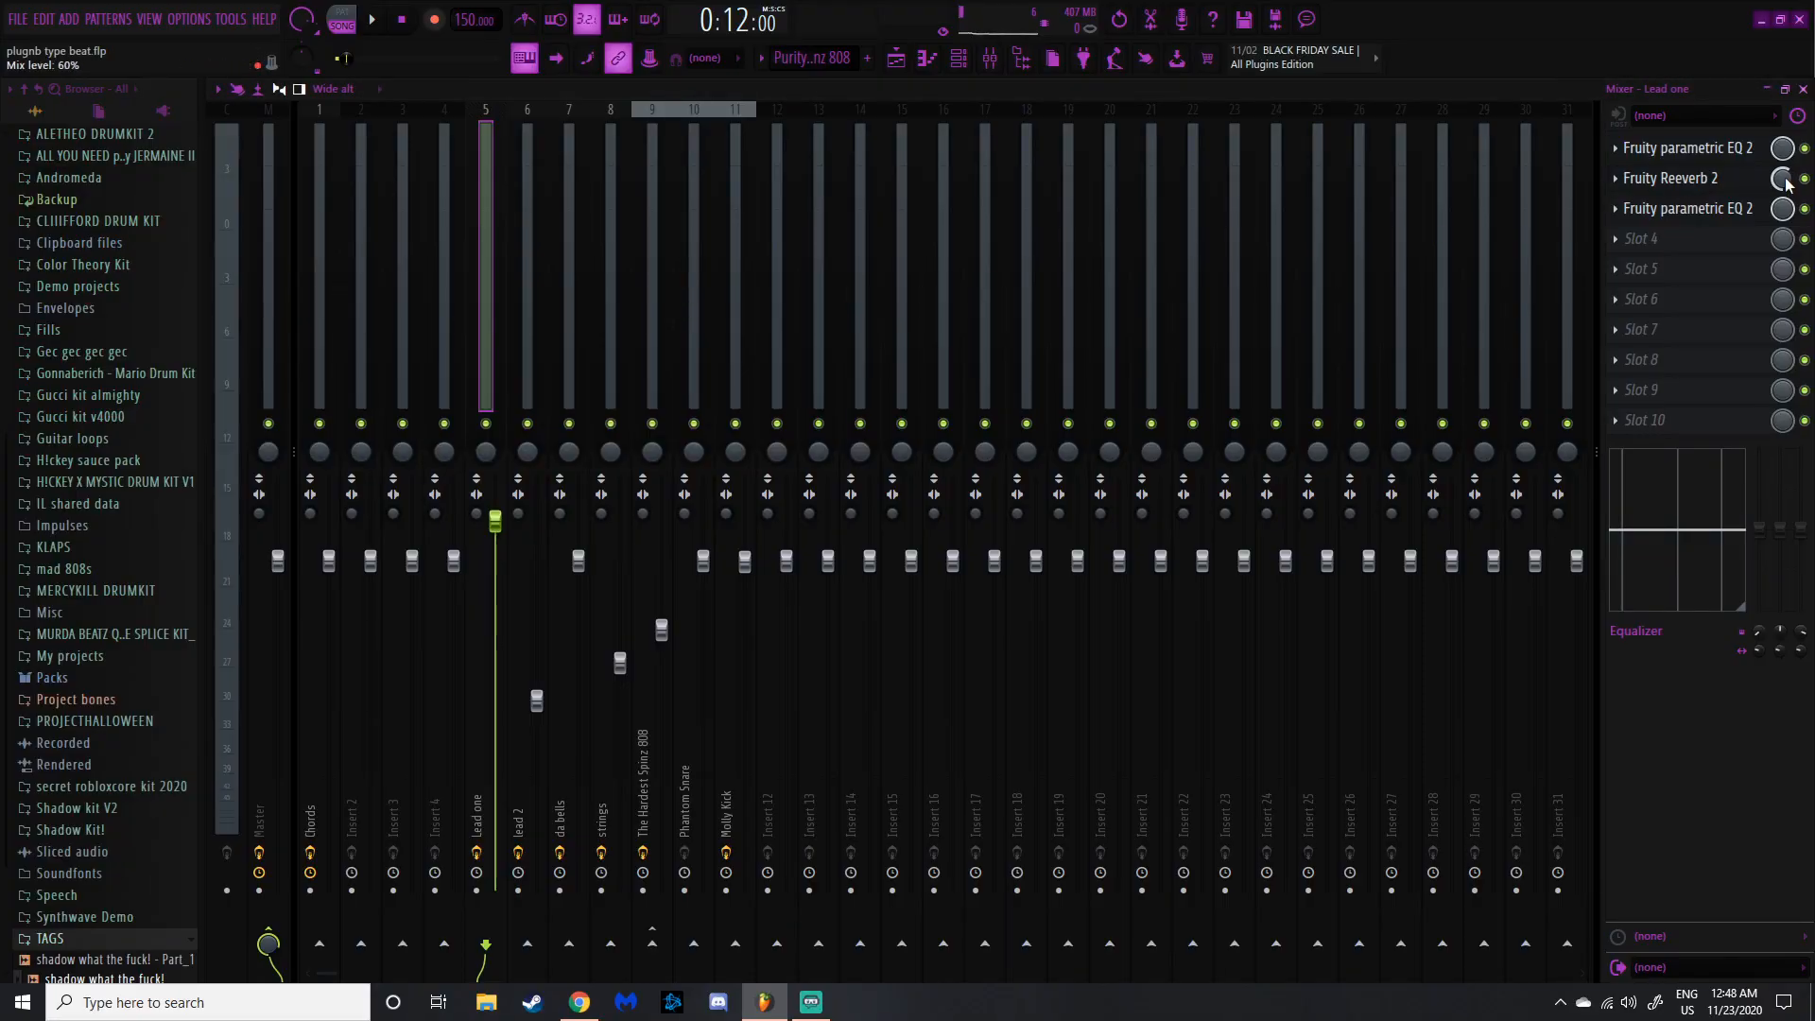
{"action": "left_click", "coordinate": [1692, 209]}
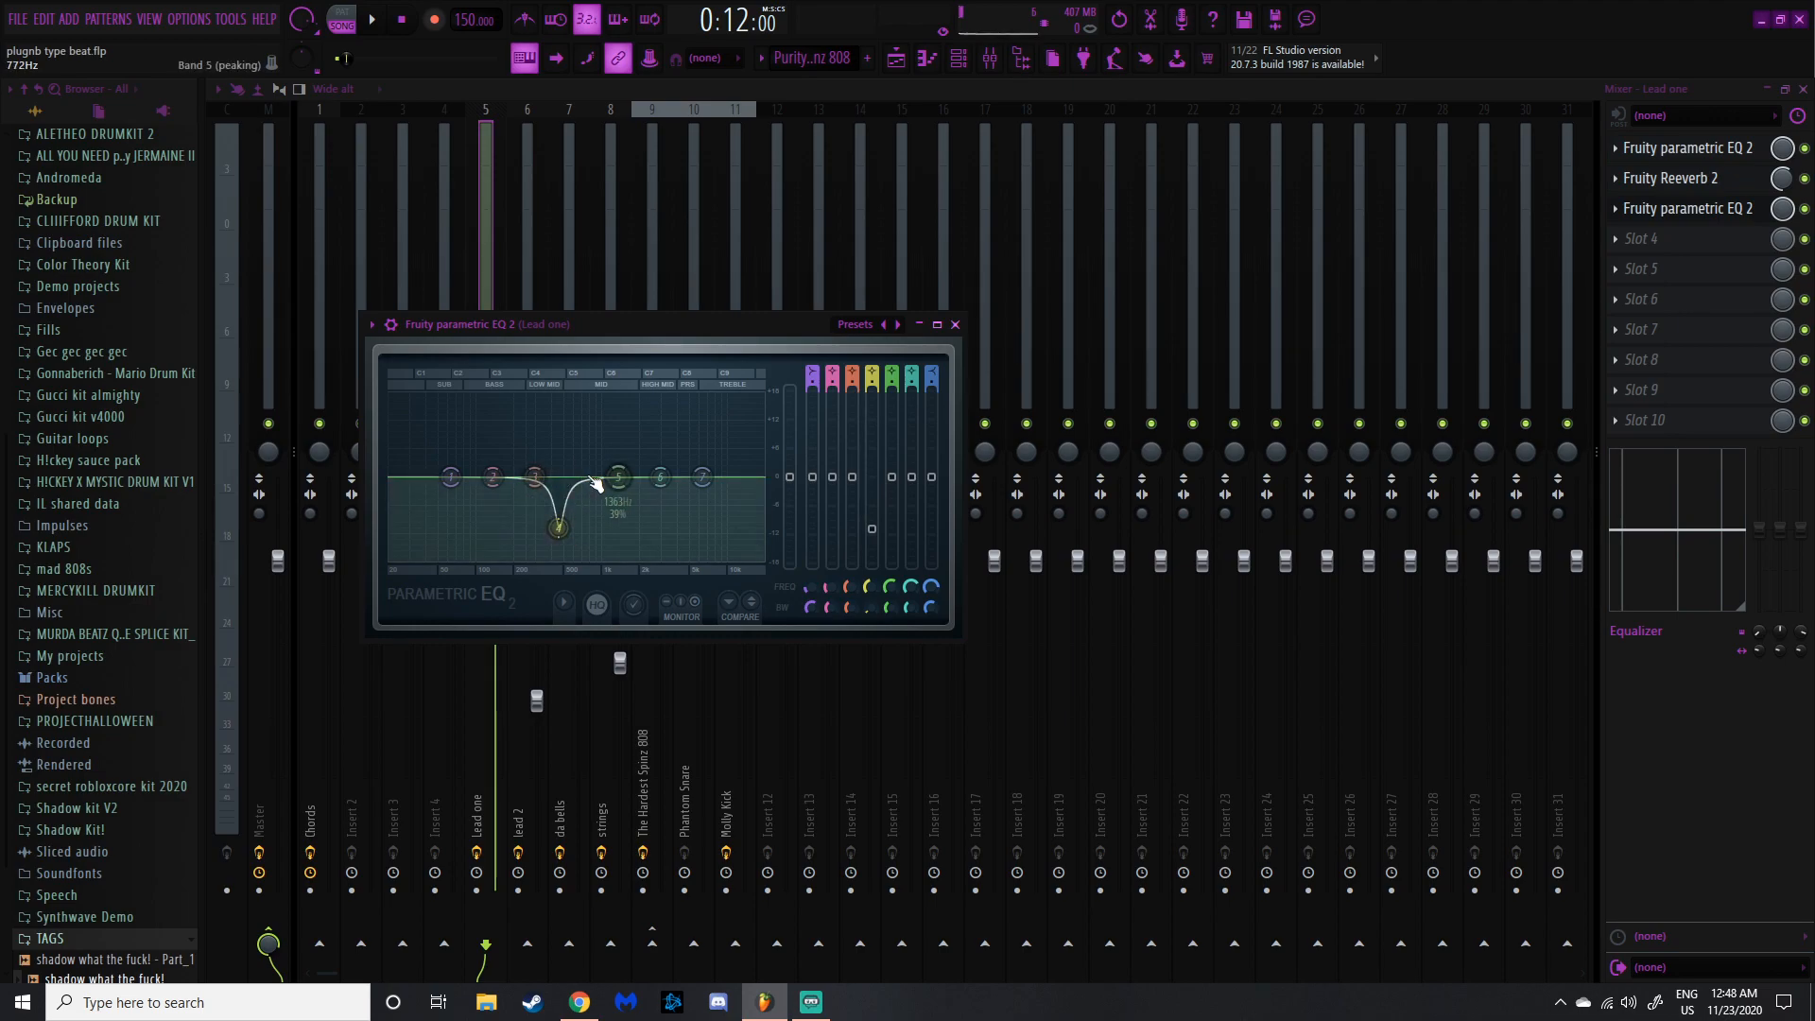
{"action": "left_click", "coordinate": [954, 324]}
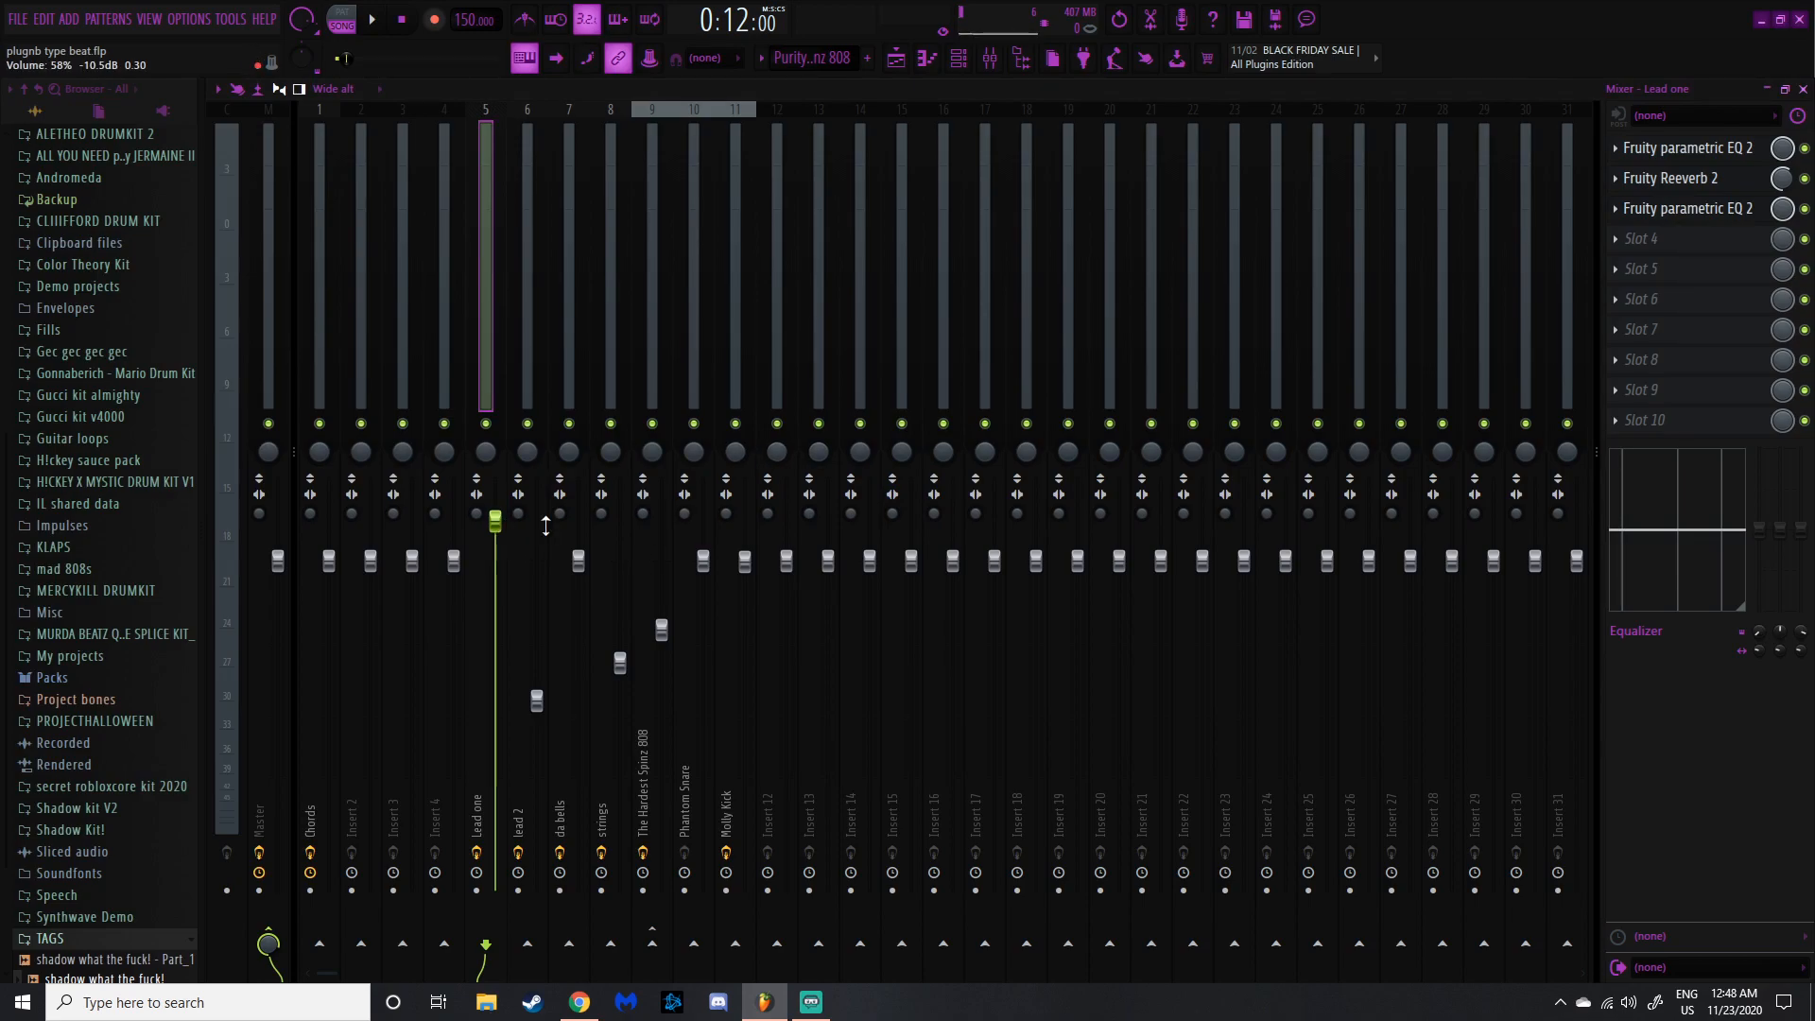
Step: Inspect the lead 2 mixer track's Fruity parametric EQ 2, Fruity Reeverb 2 and Distructor settings
{"action": "left_click", "coordinate": [529, 383]}
{"action": "left_click", "coordinate": [1721, 151]}
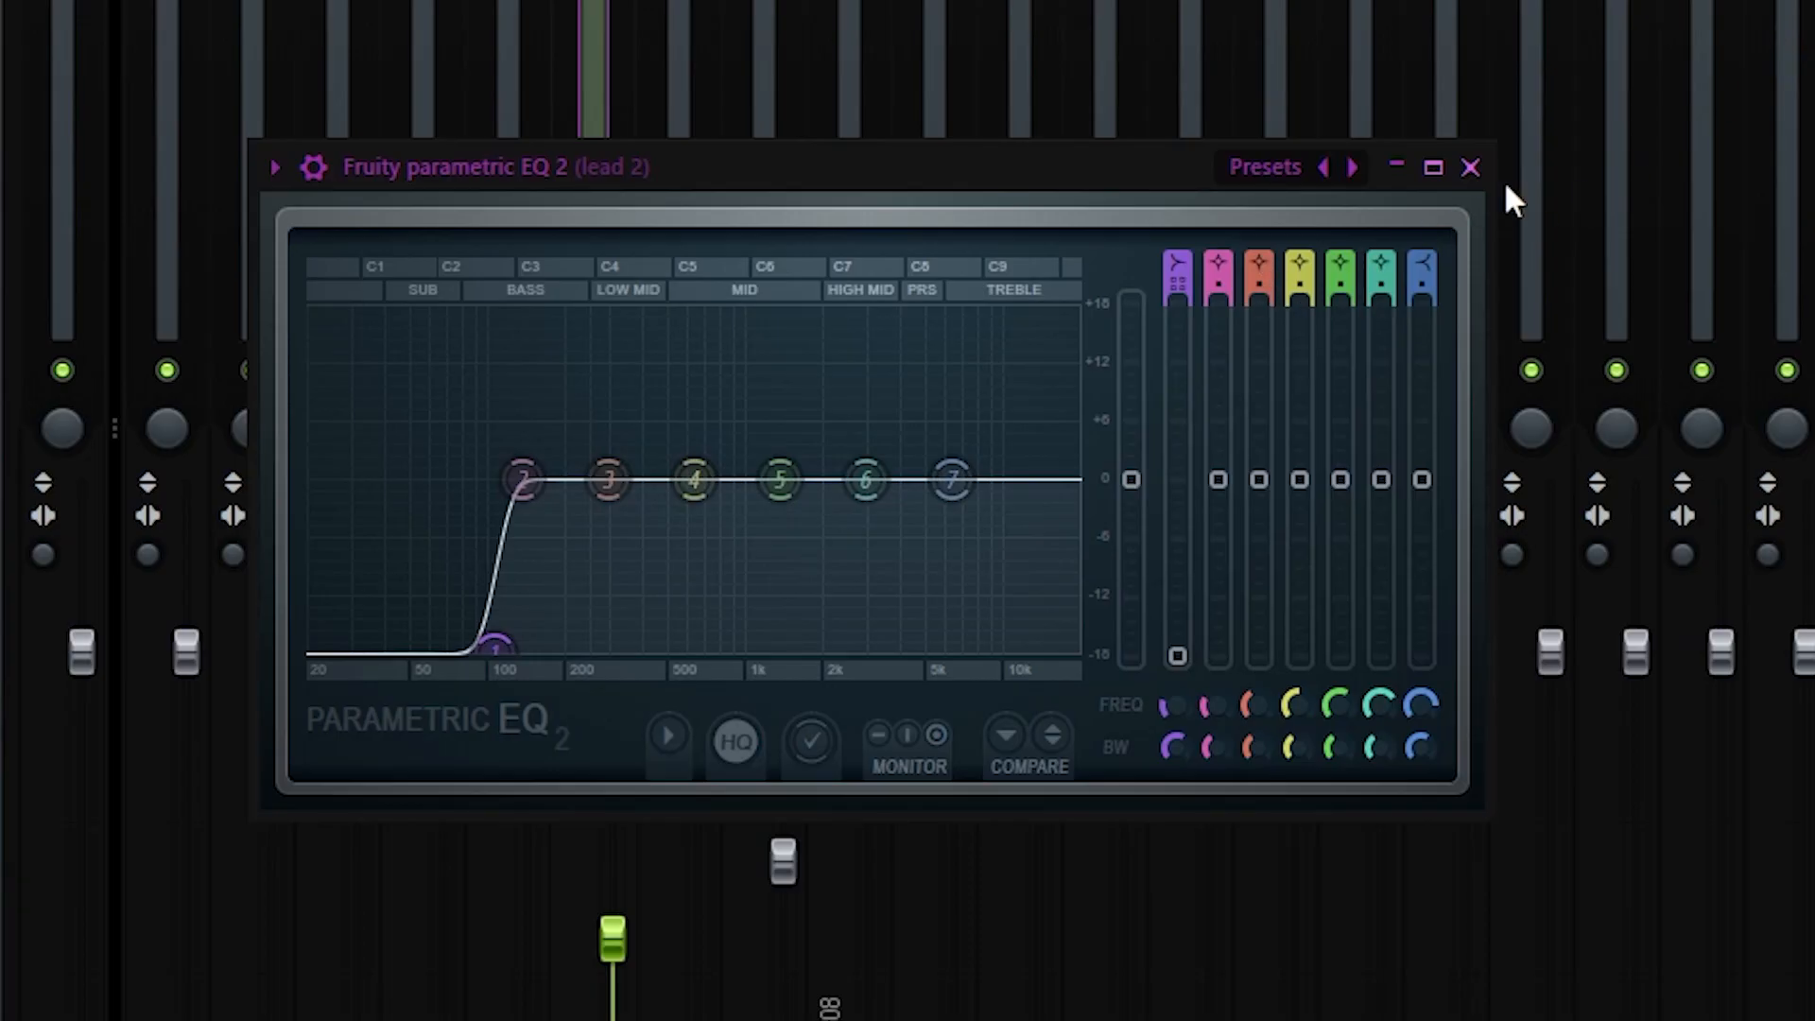
{"action": "left_click", "coordinate": [1470, 167]}
{"action": "left_click", "coordinate": [1666, 179]}
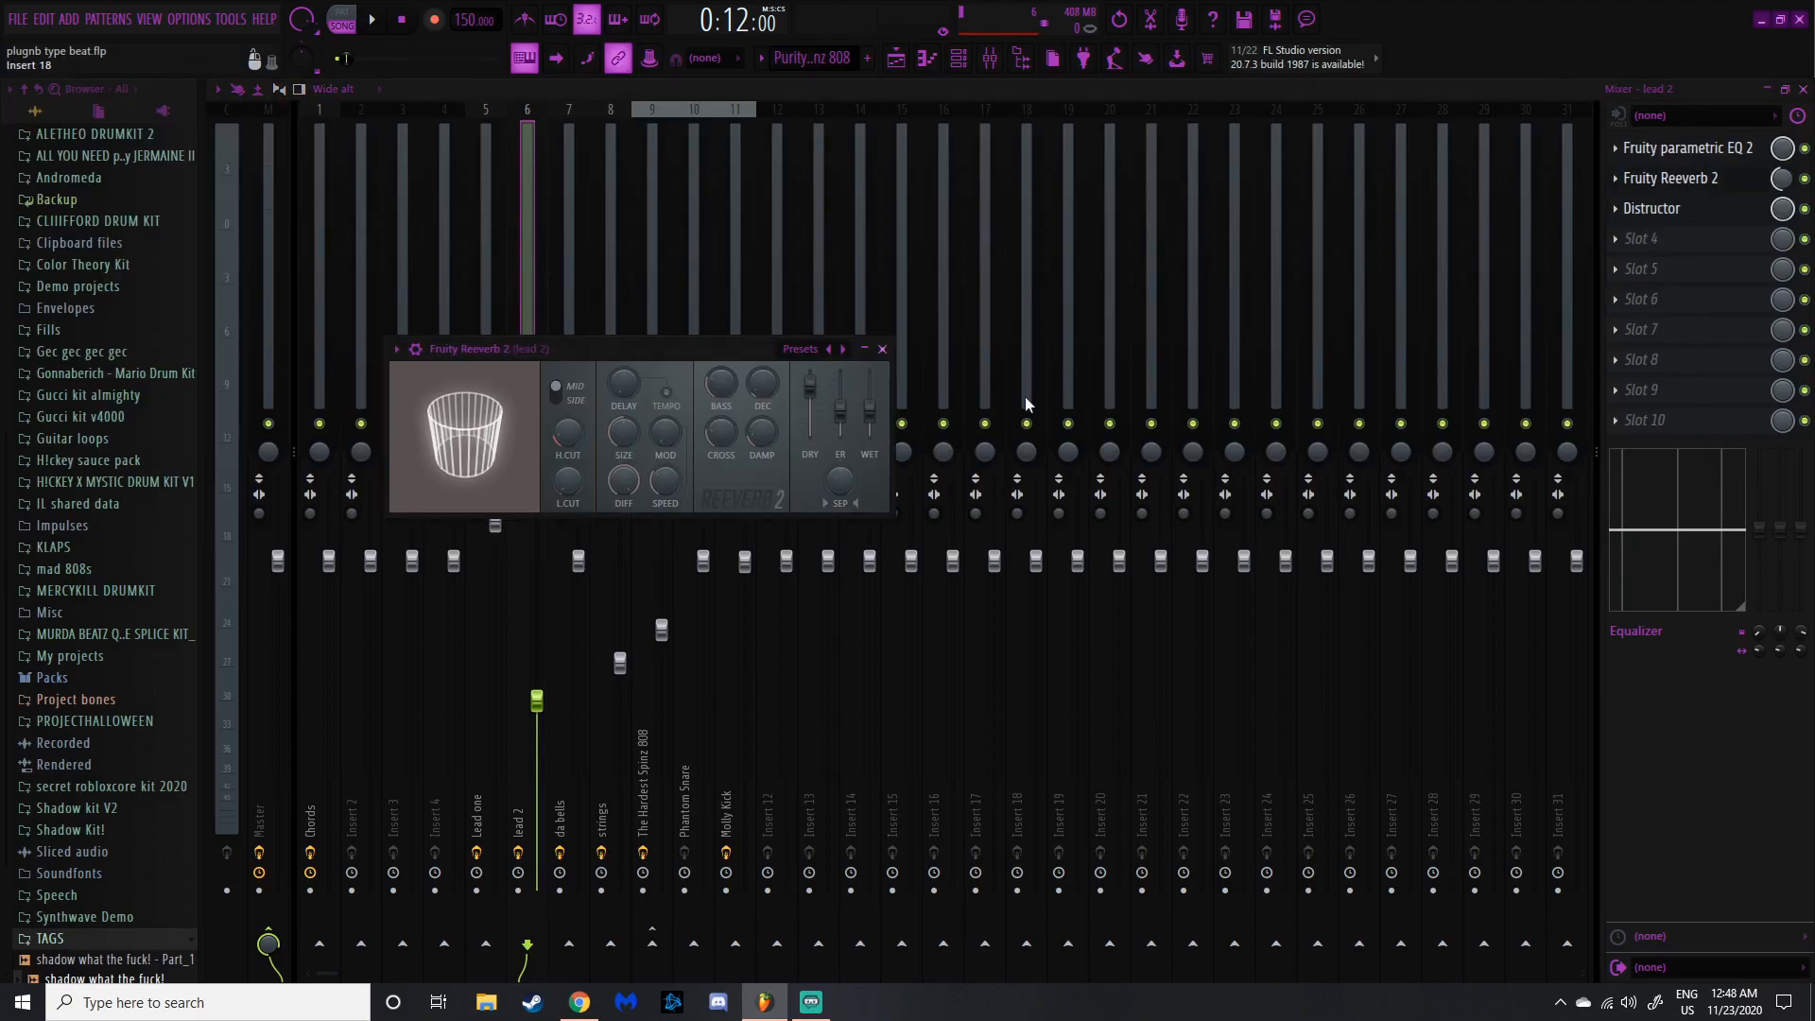
{"action": "left_click", "coordinate": [883, 350]}
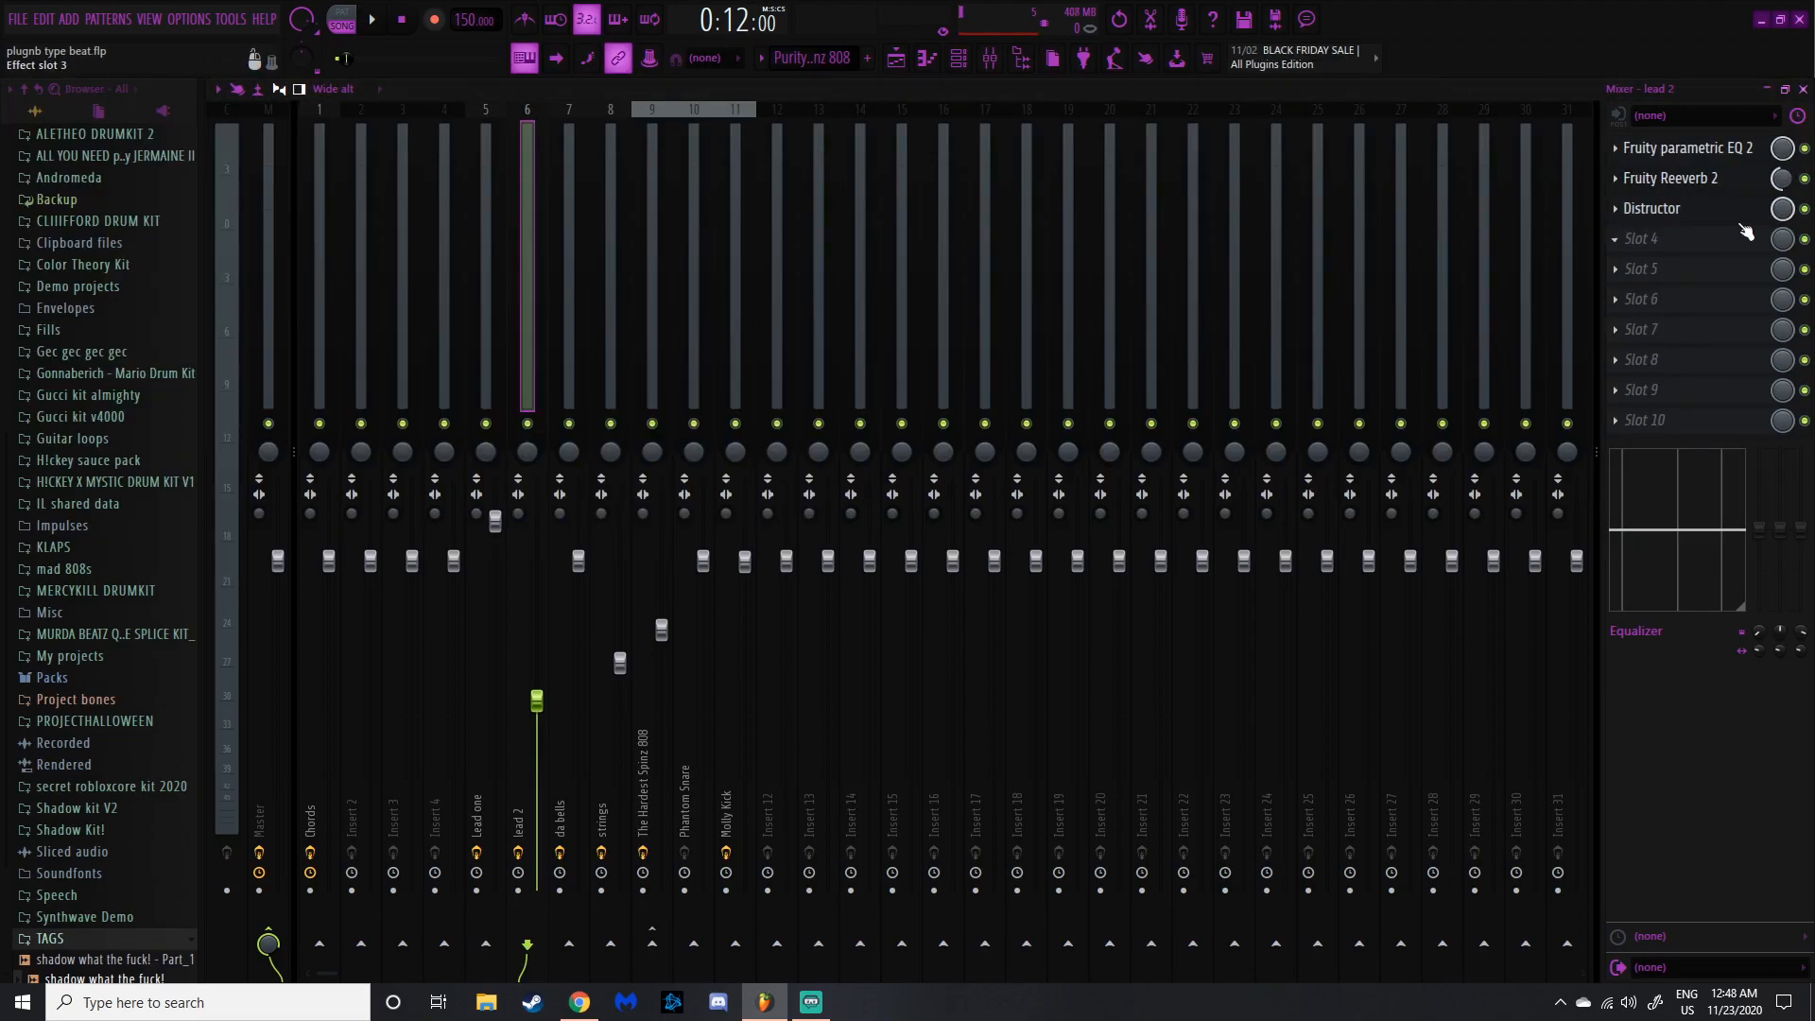
{"action": "left_click", "coordinate": [1656, 209]}
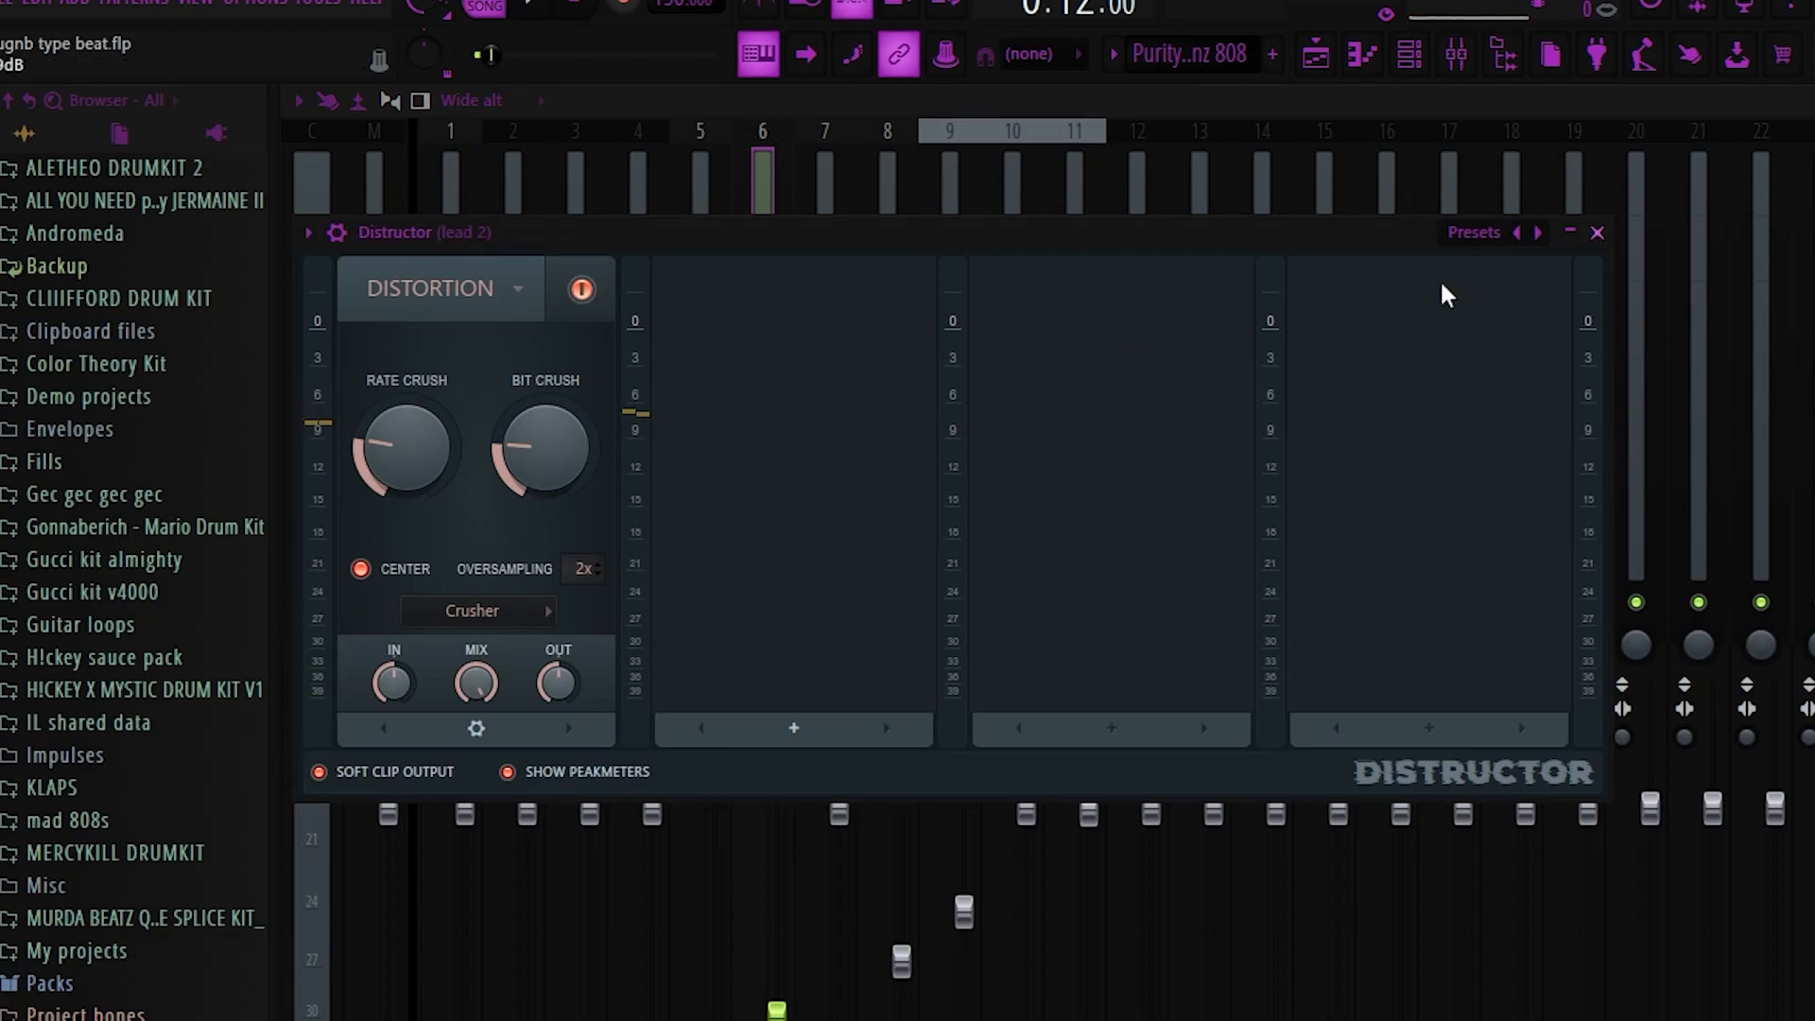
{"action": "left_click", "coordinate": [1597, 233]}
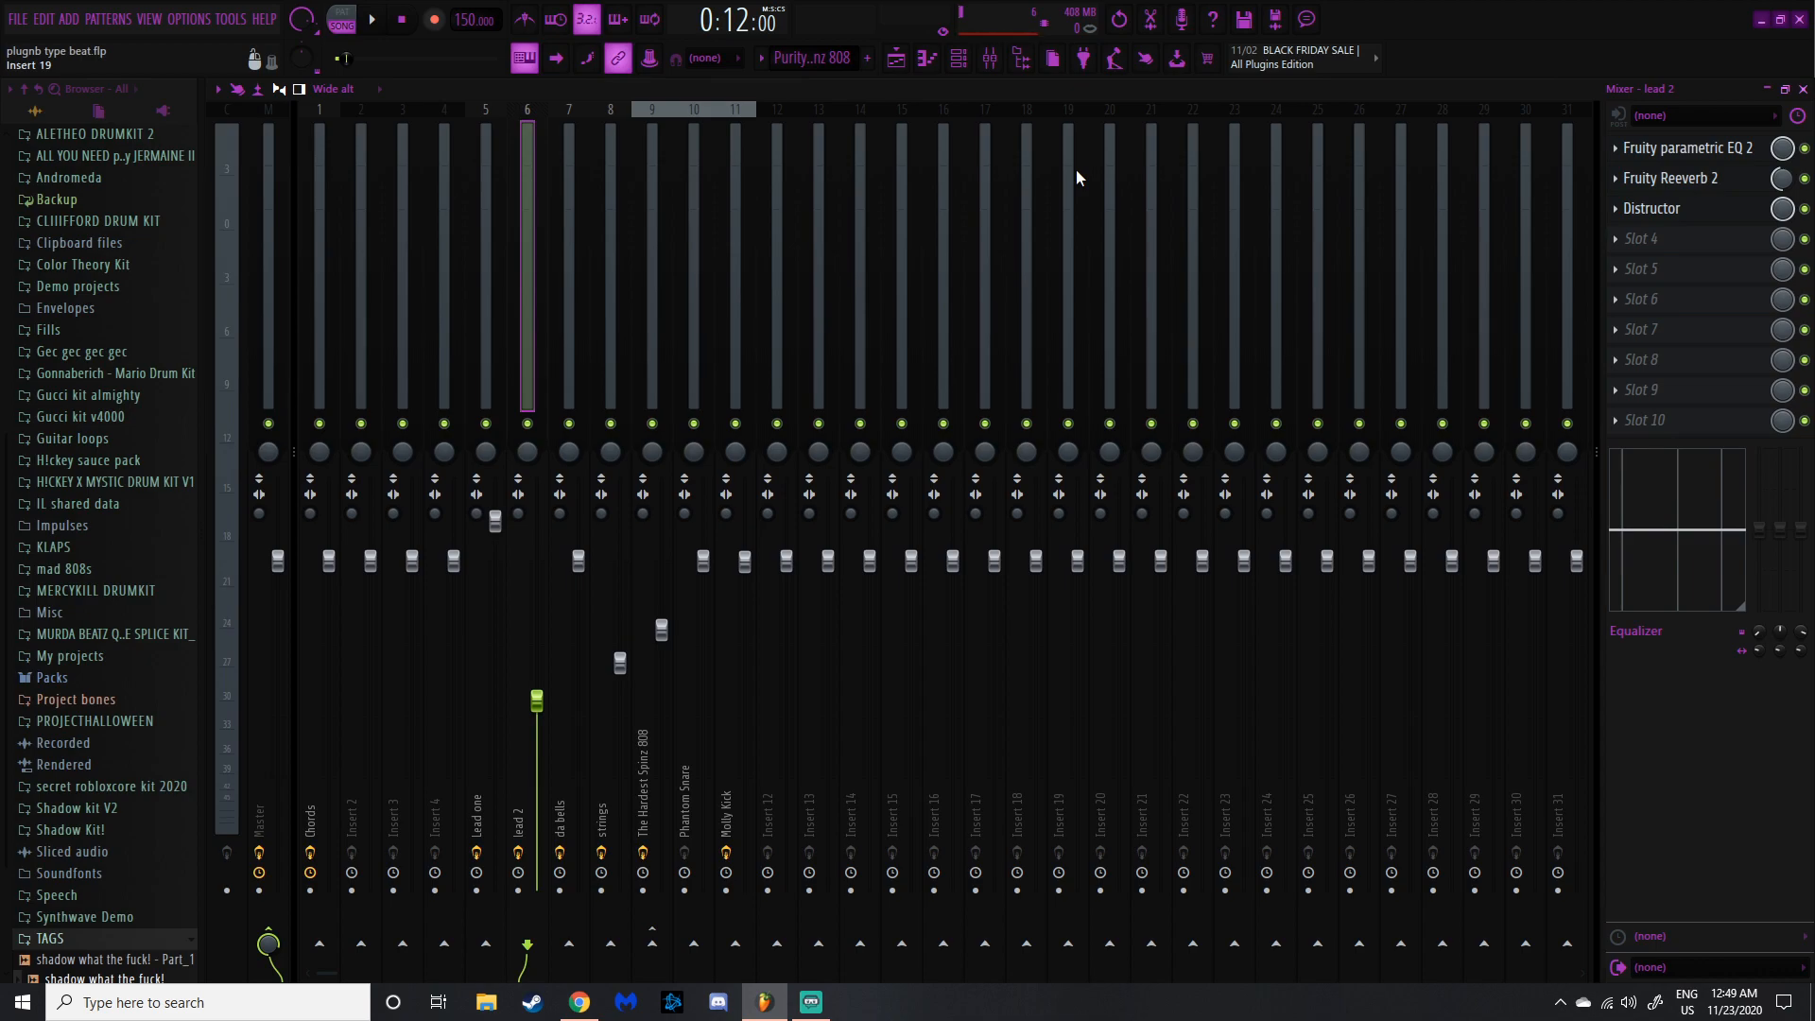
Step: Inspect the da bells mixer track's Fruity parametric EQ 2, Fruity Reeverb 2 and Fruity delay 2 settings
{"action": "key", "text": "Right"}
{"action": "left_click", "coordinate": [1688, 147]}
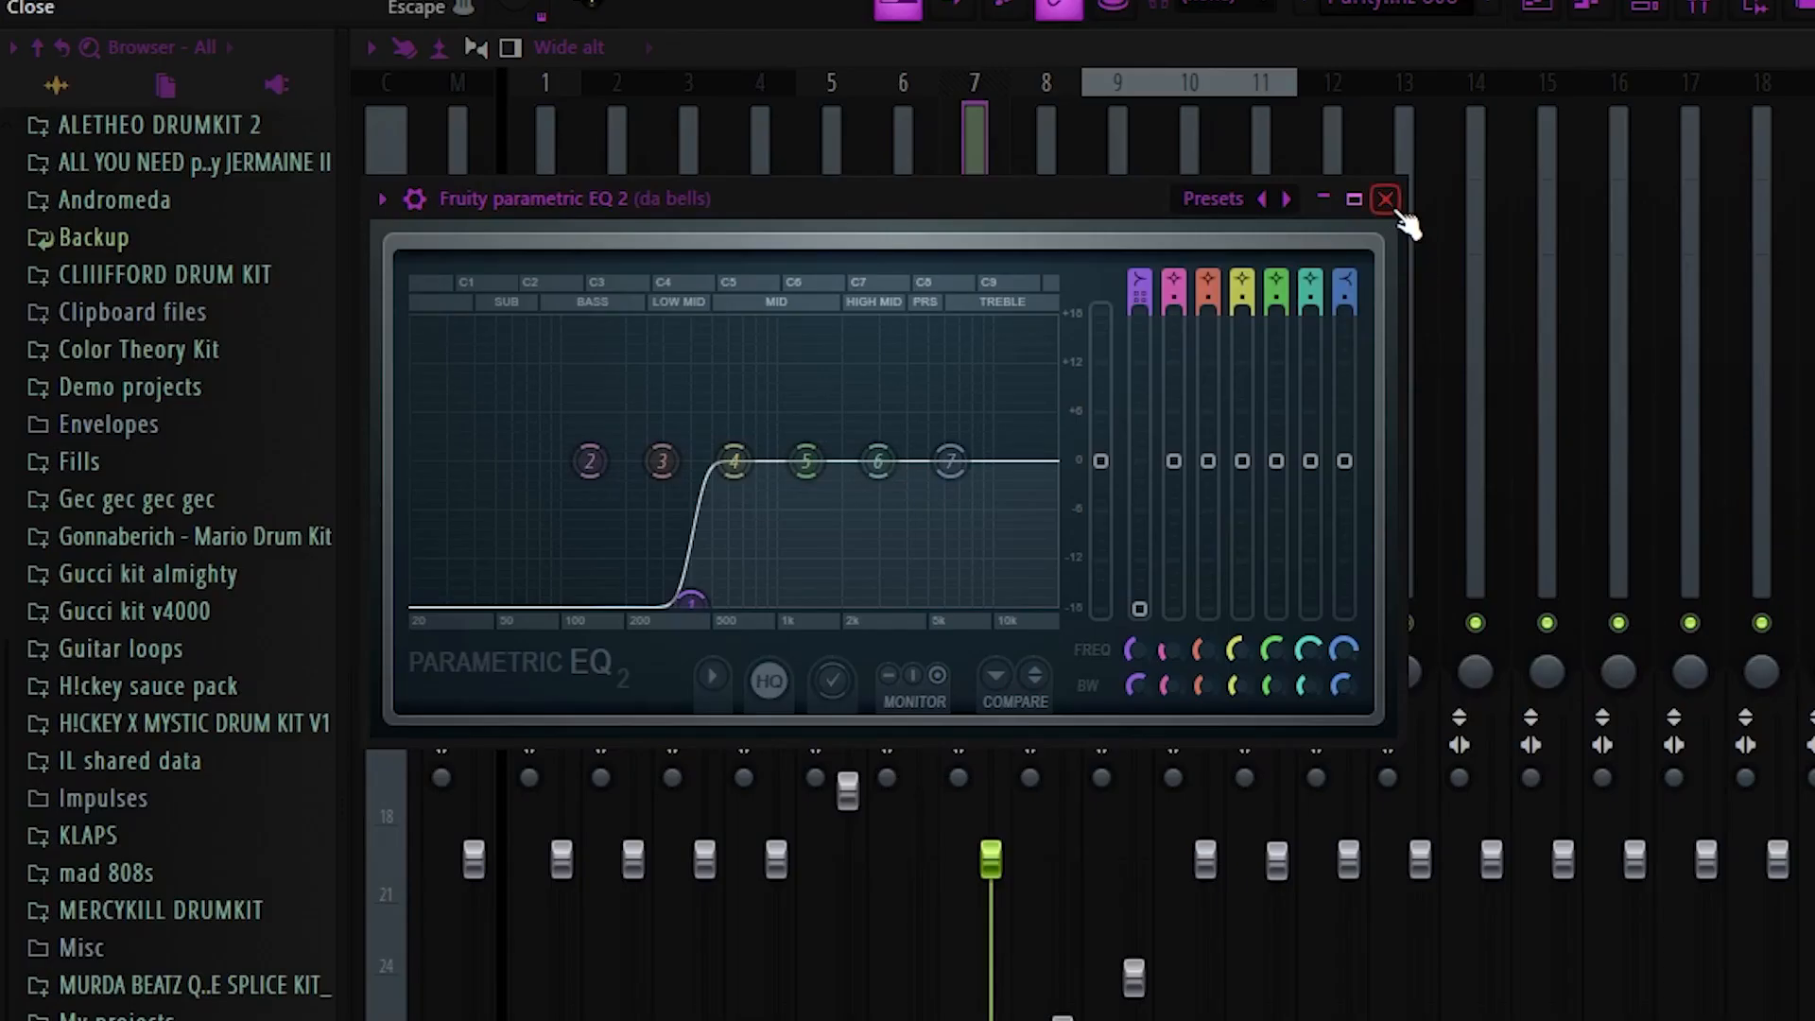
{"action": "left_click", "coordinate": [1386, 200]}
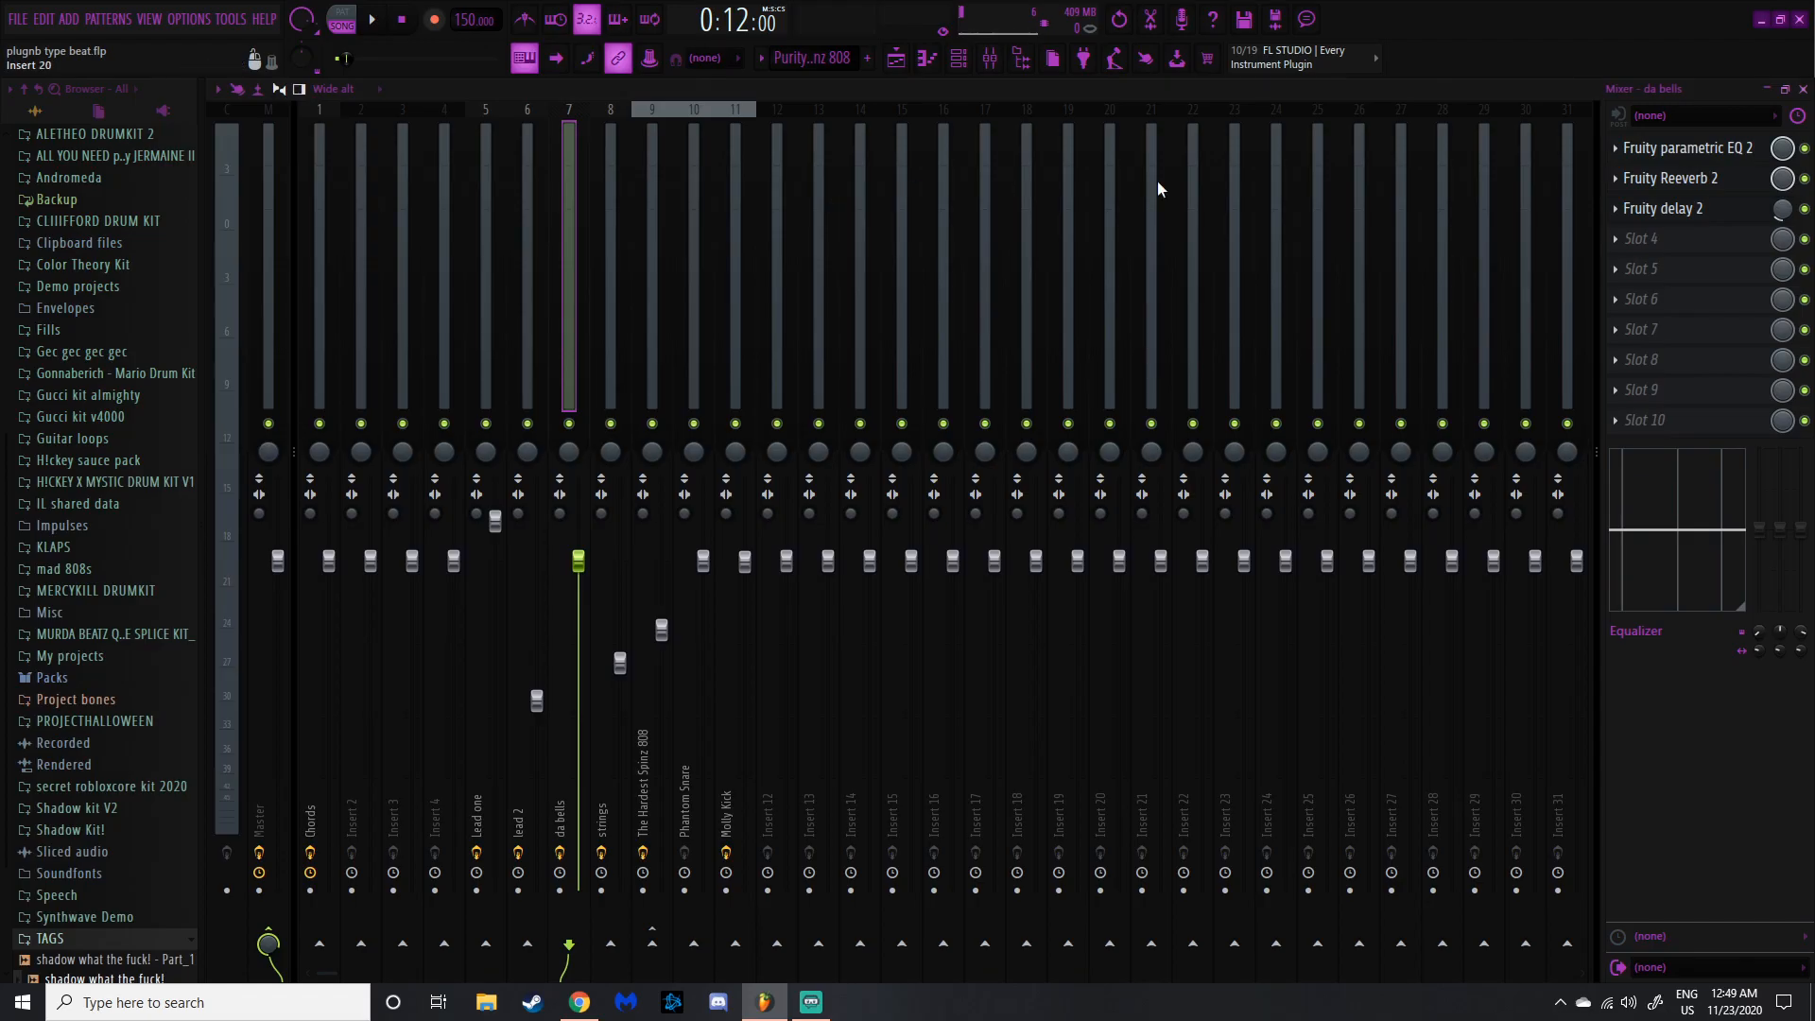
{"action": "left_click", "coordinate": [1701, 178]}
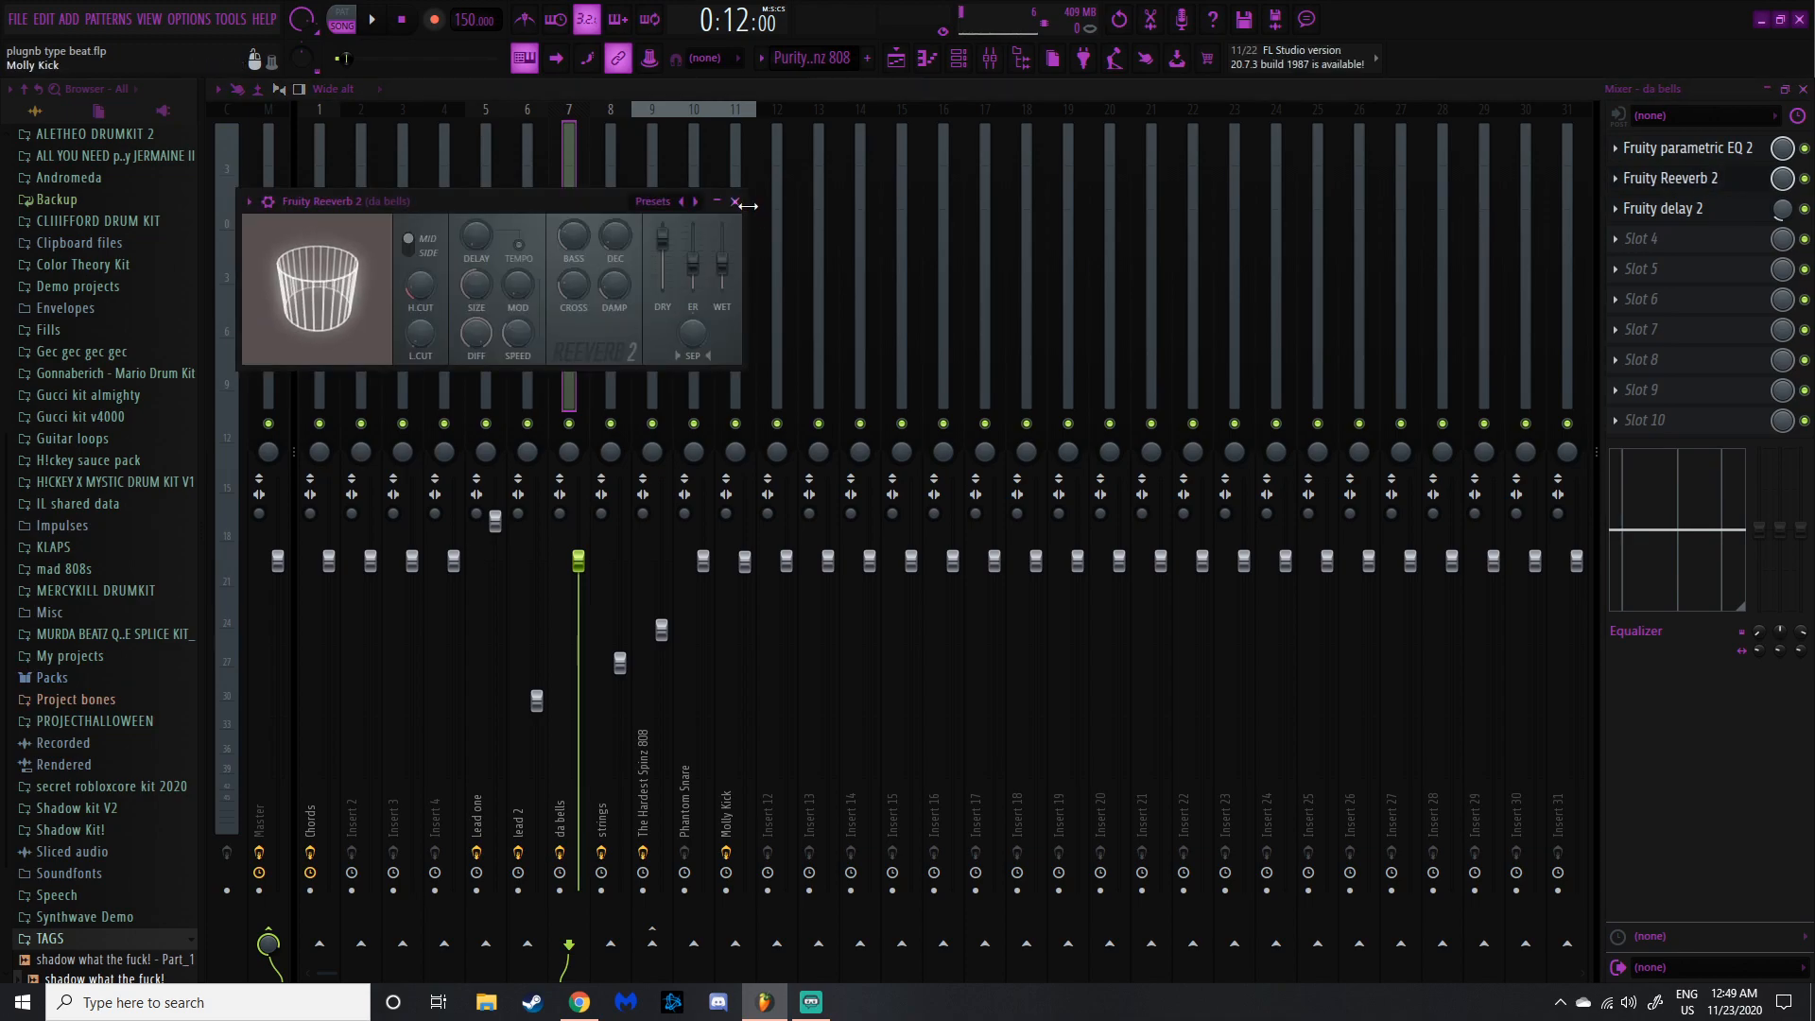
{"action": "left_click", "coordinate": [735, 201]}
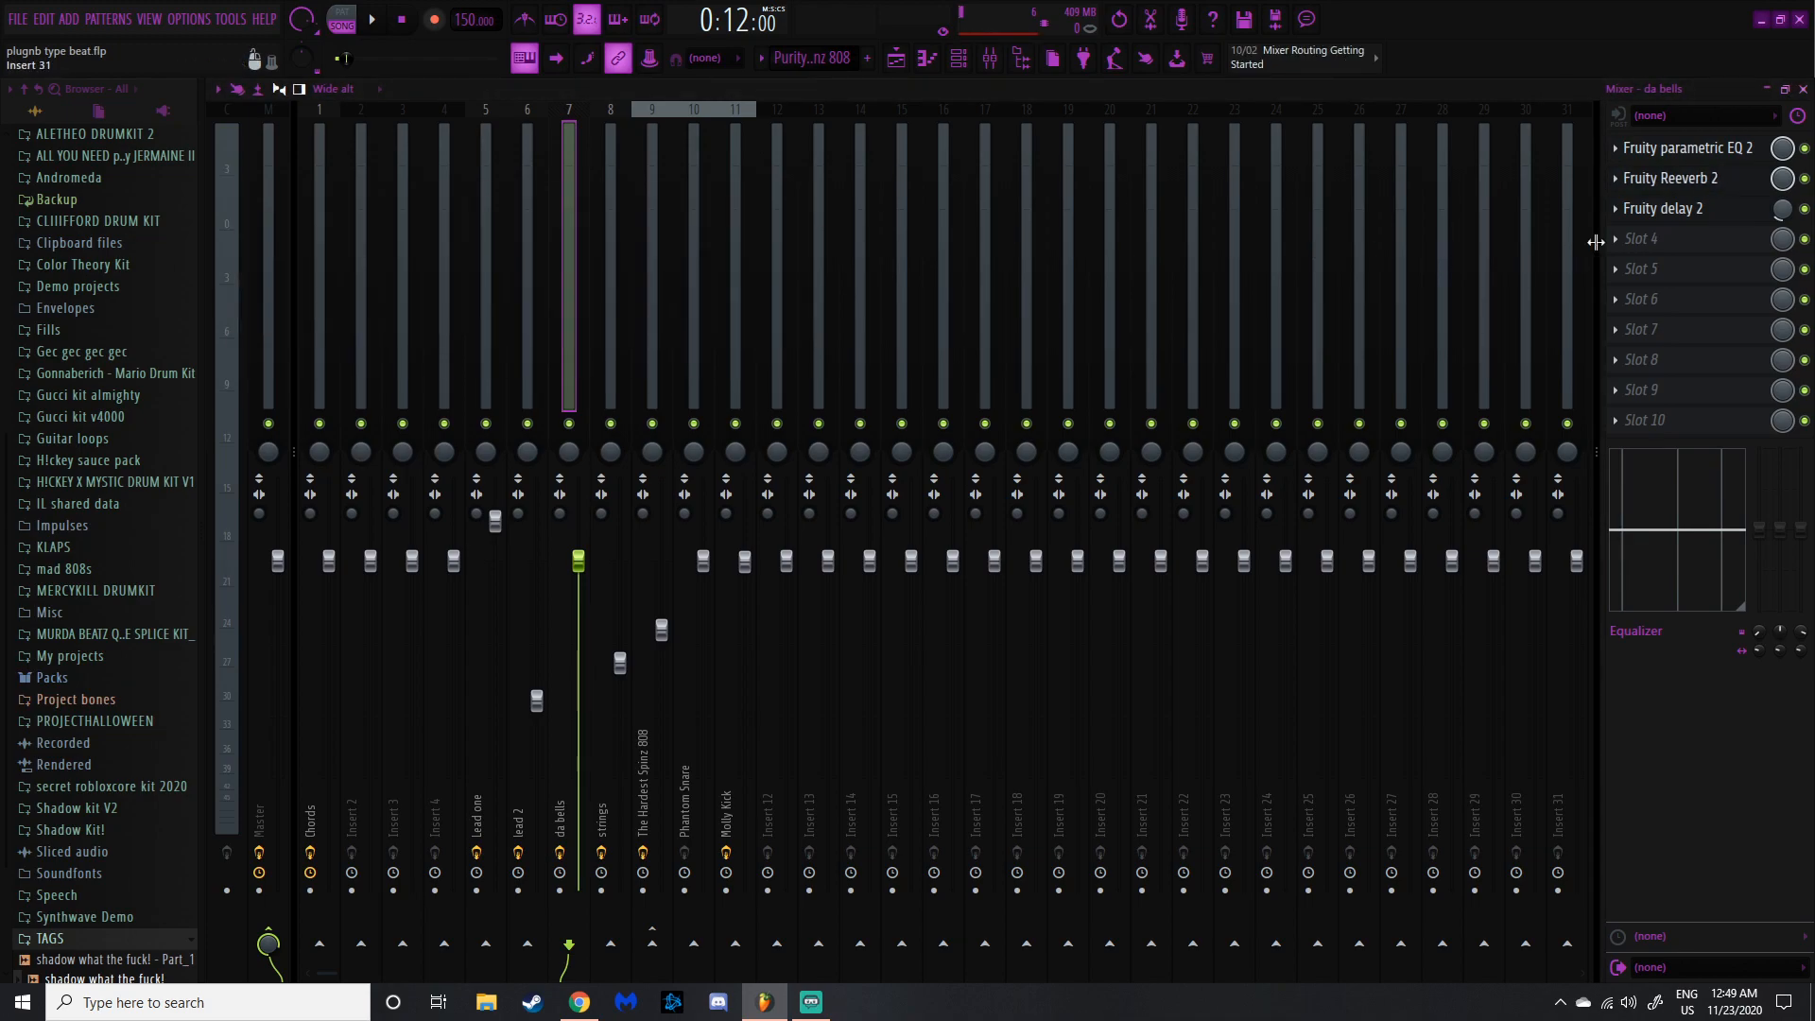
{"action": "left_click", "coordinate": [1669, 209]}
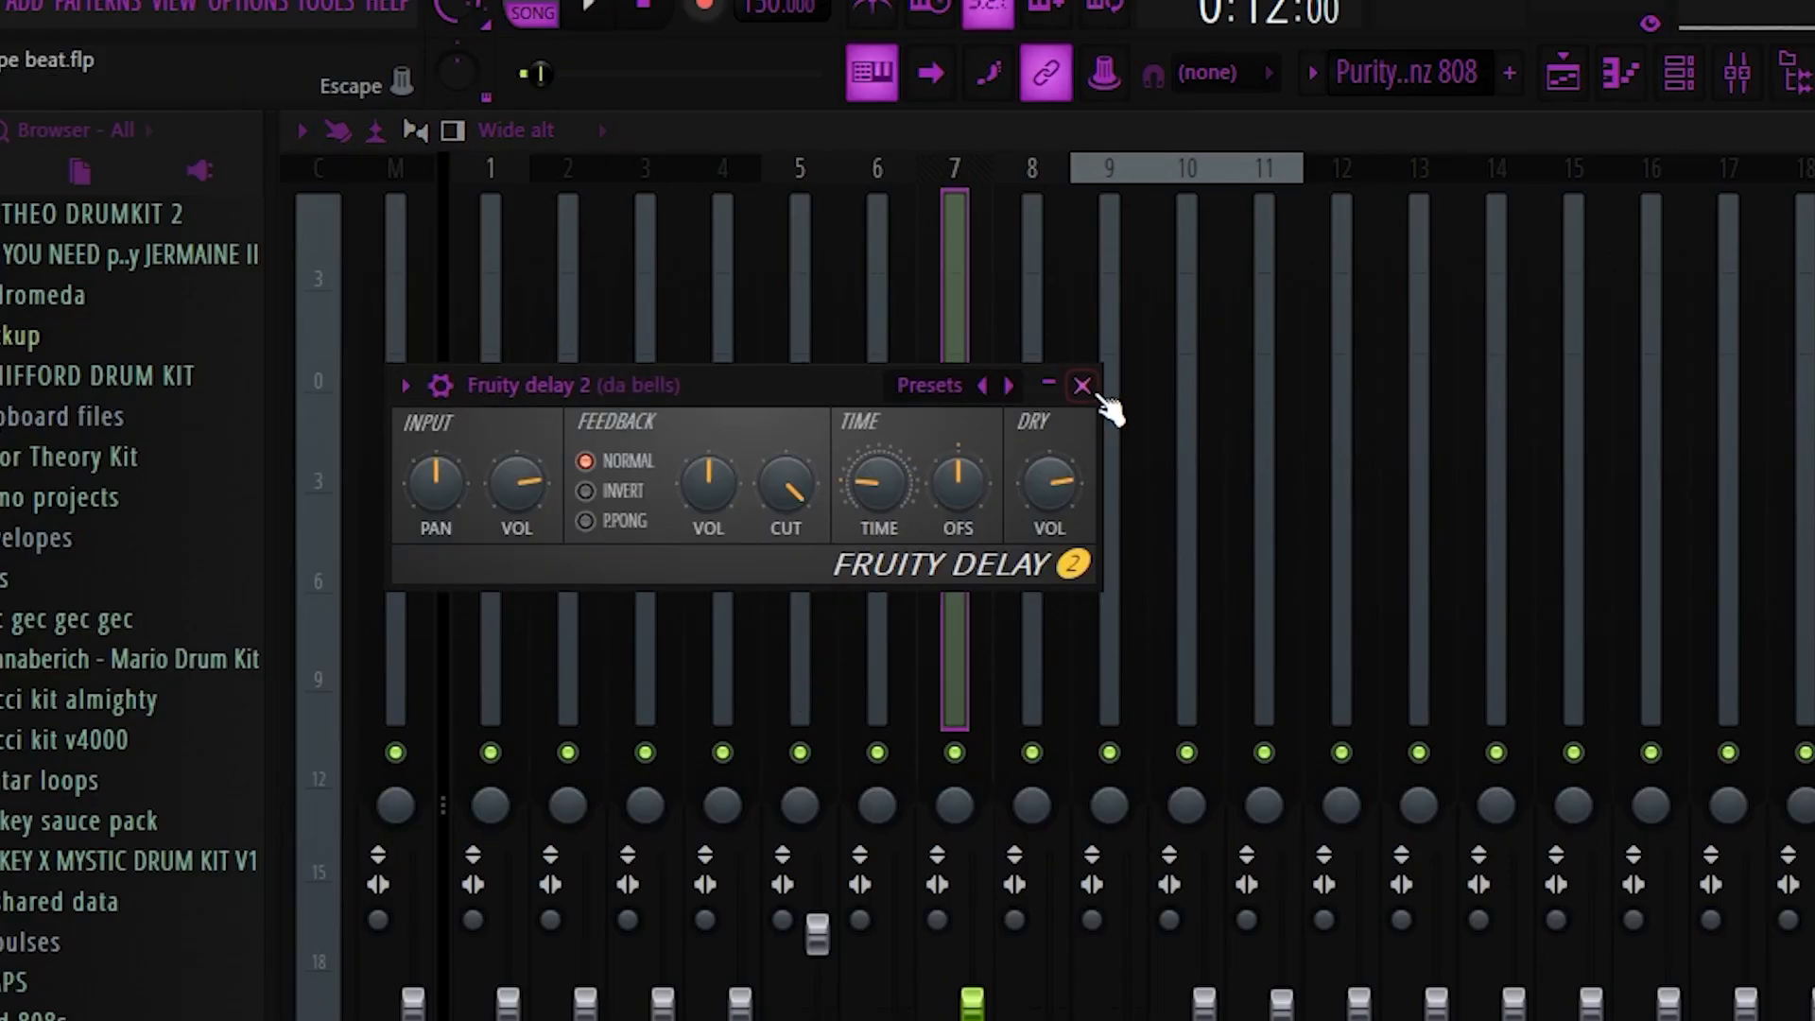
{"action": "left_click", "coordinate": [1082, 384]}
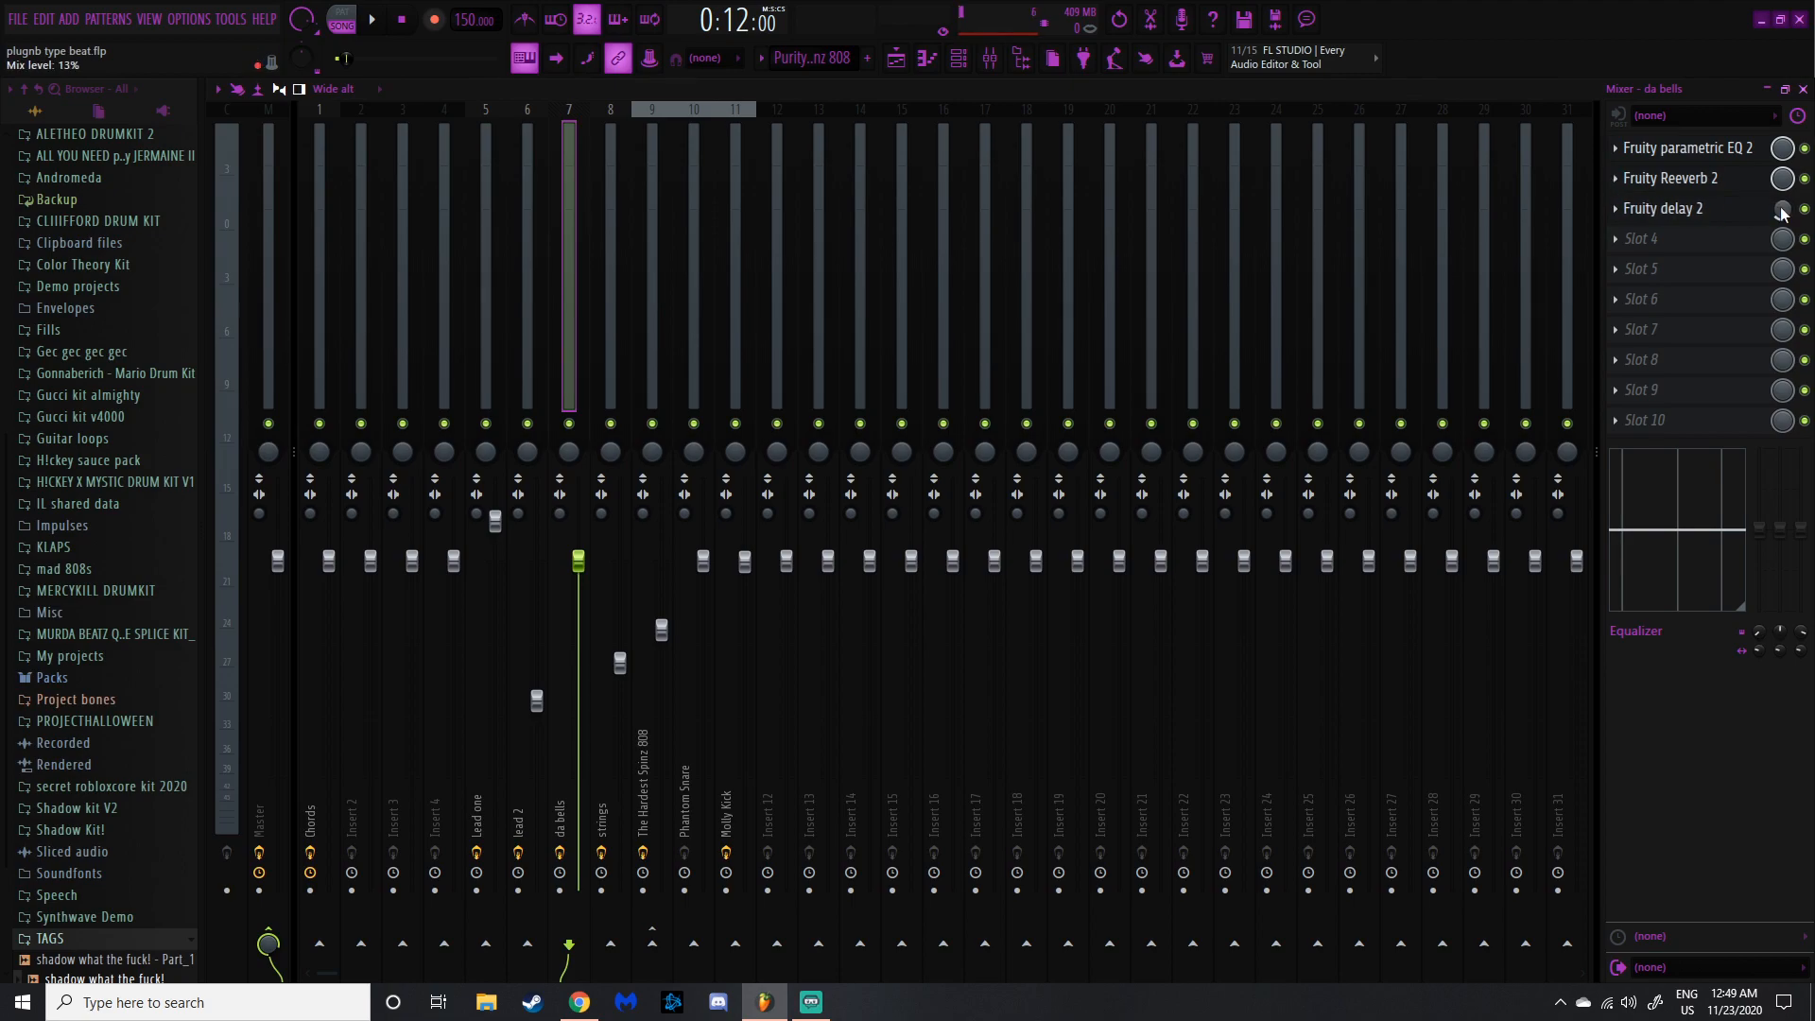
Step: Inspect the strings mixer track's Fruity parametric EQ 2 and Fruity Reeverb 2 settings
{"action": "left_click", "coordinate": [606, 284]}
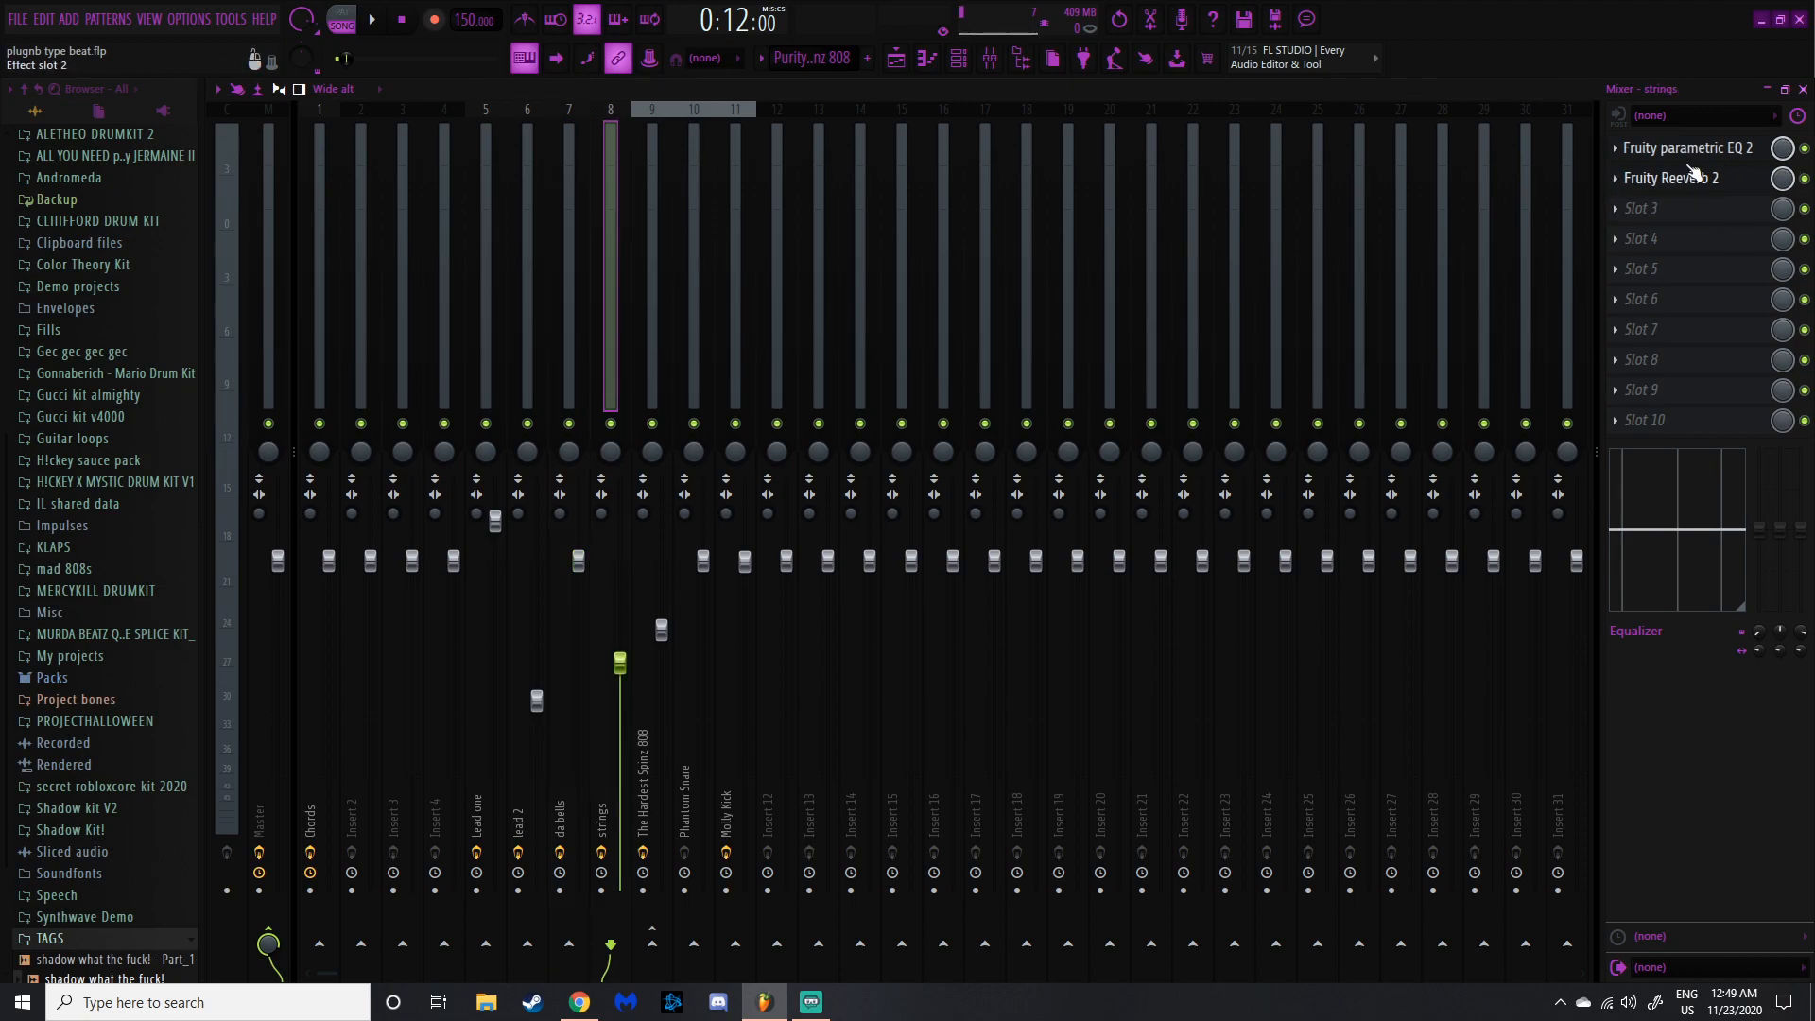
{"action": "left_click", "coordinate": [1669, 149]}
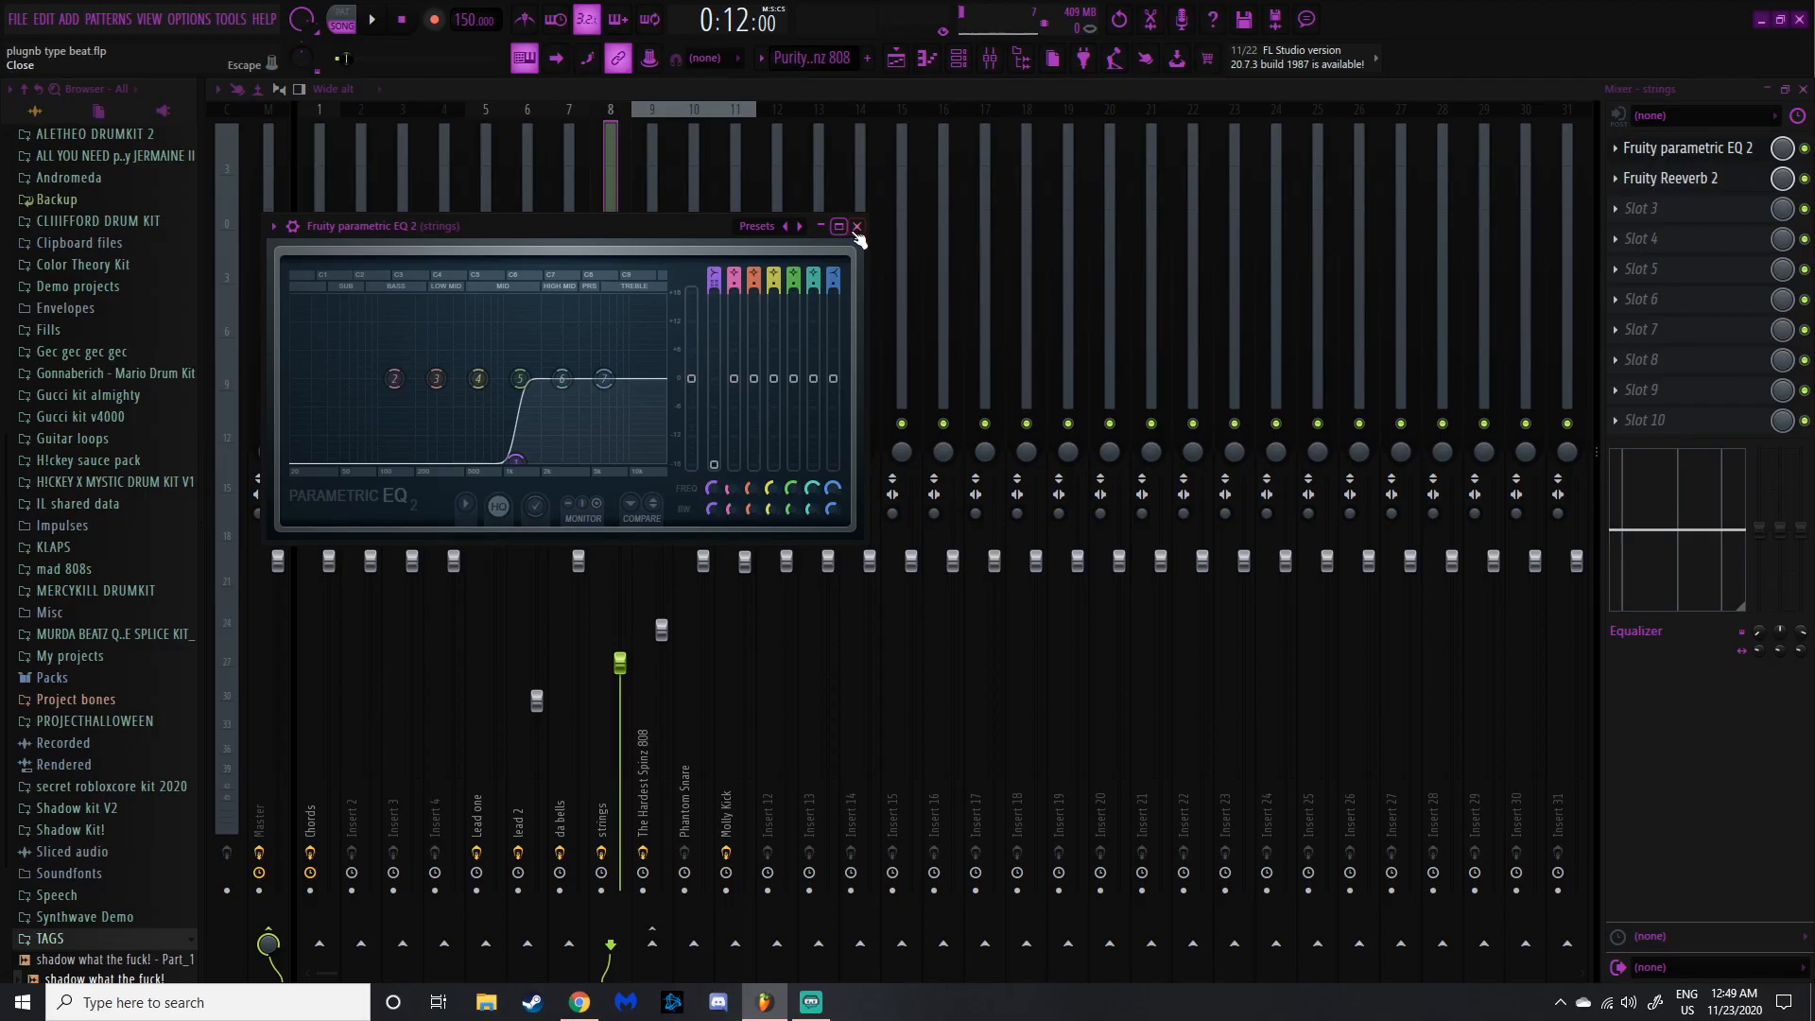
{"action": "left_click", "coordinate": [856, 229]}
{"action": "left_click", "coordinate": [1671, 179]}
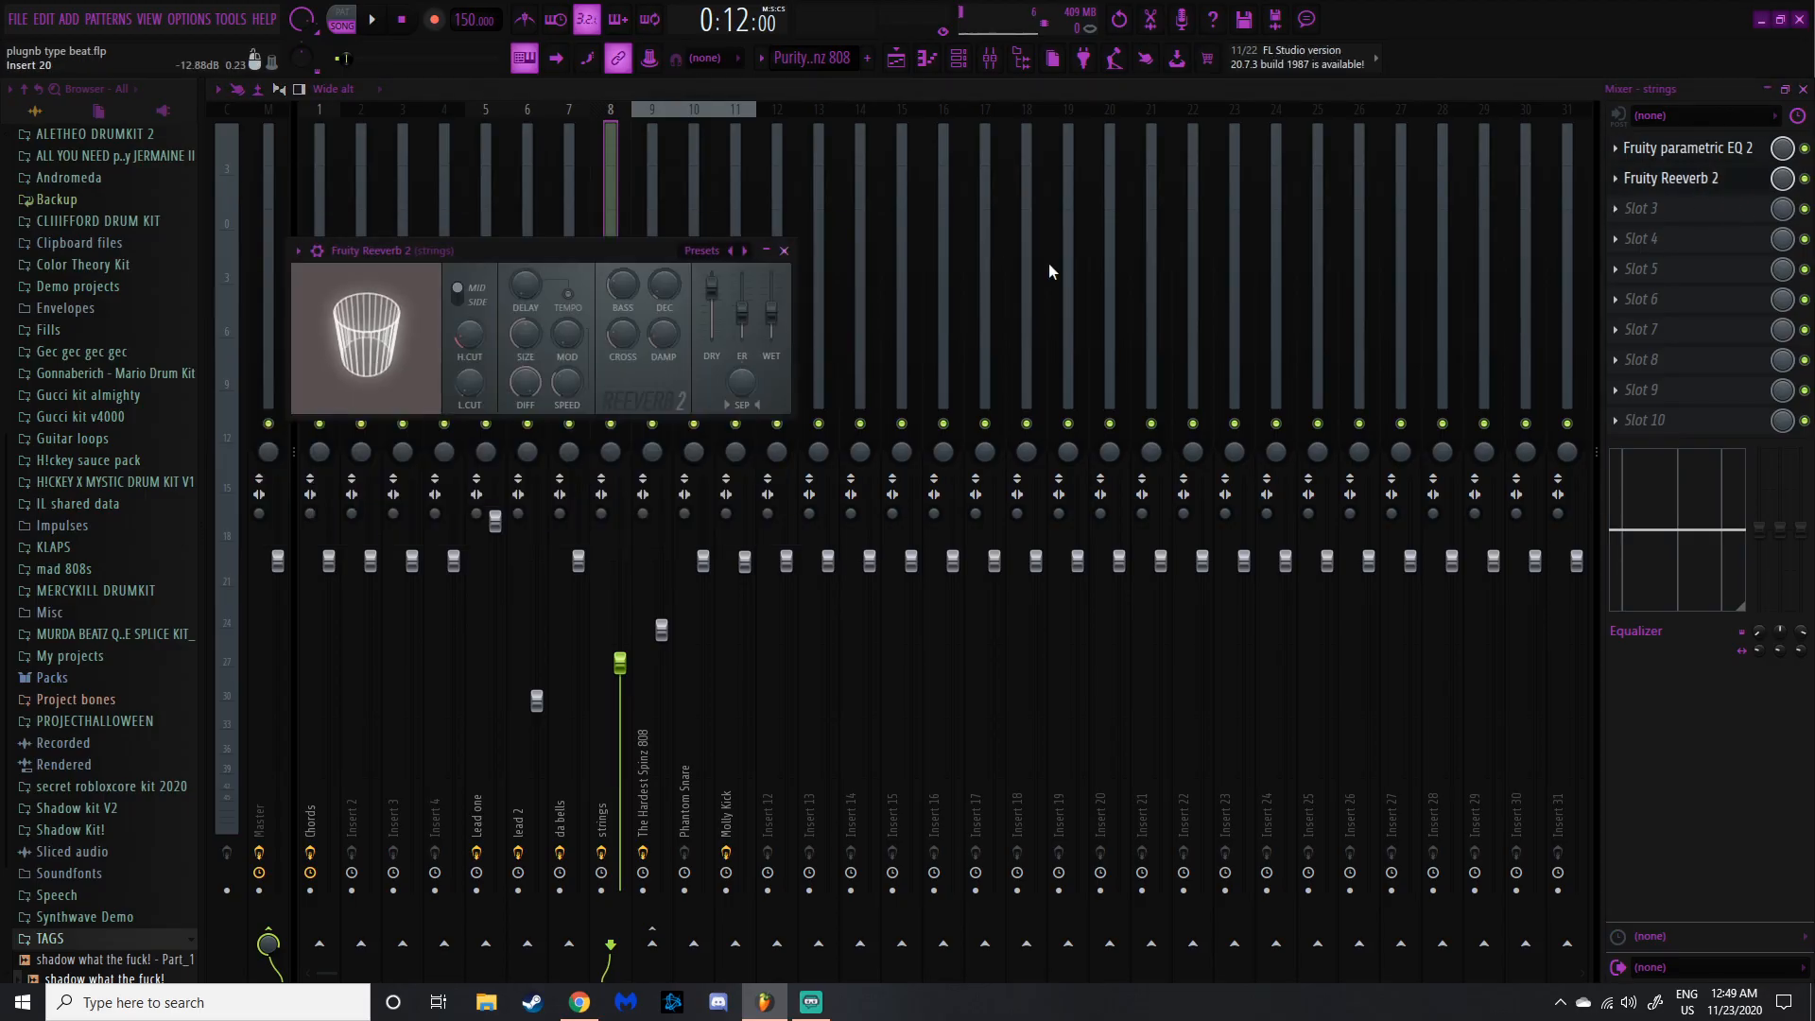
{"action": "left_click", "coordinate": [786, 253]}
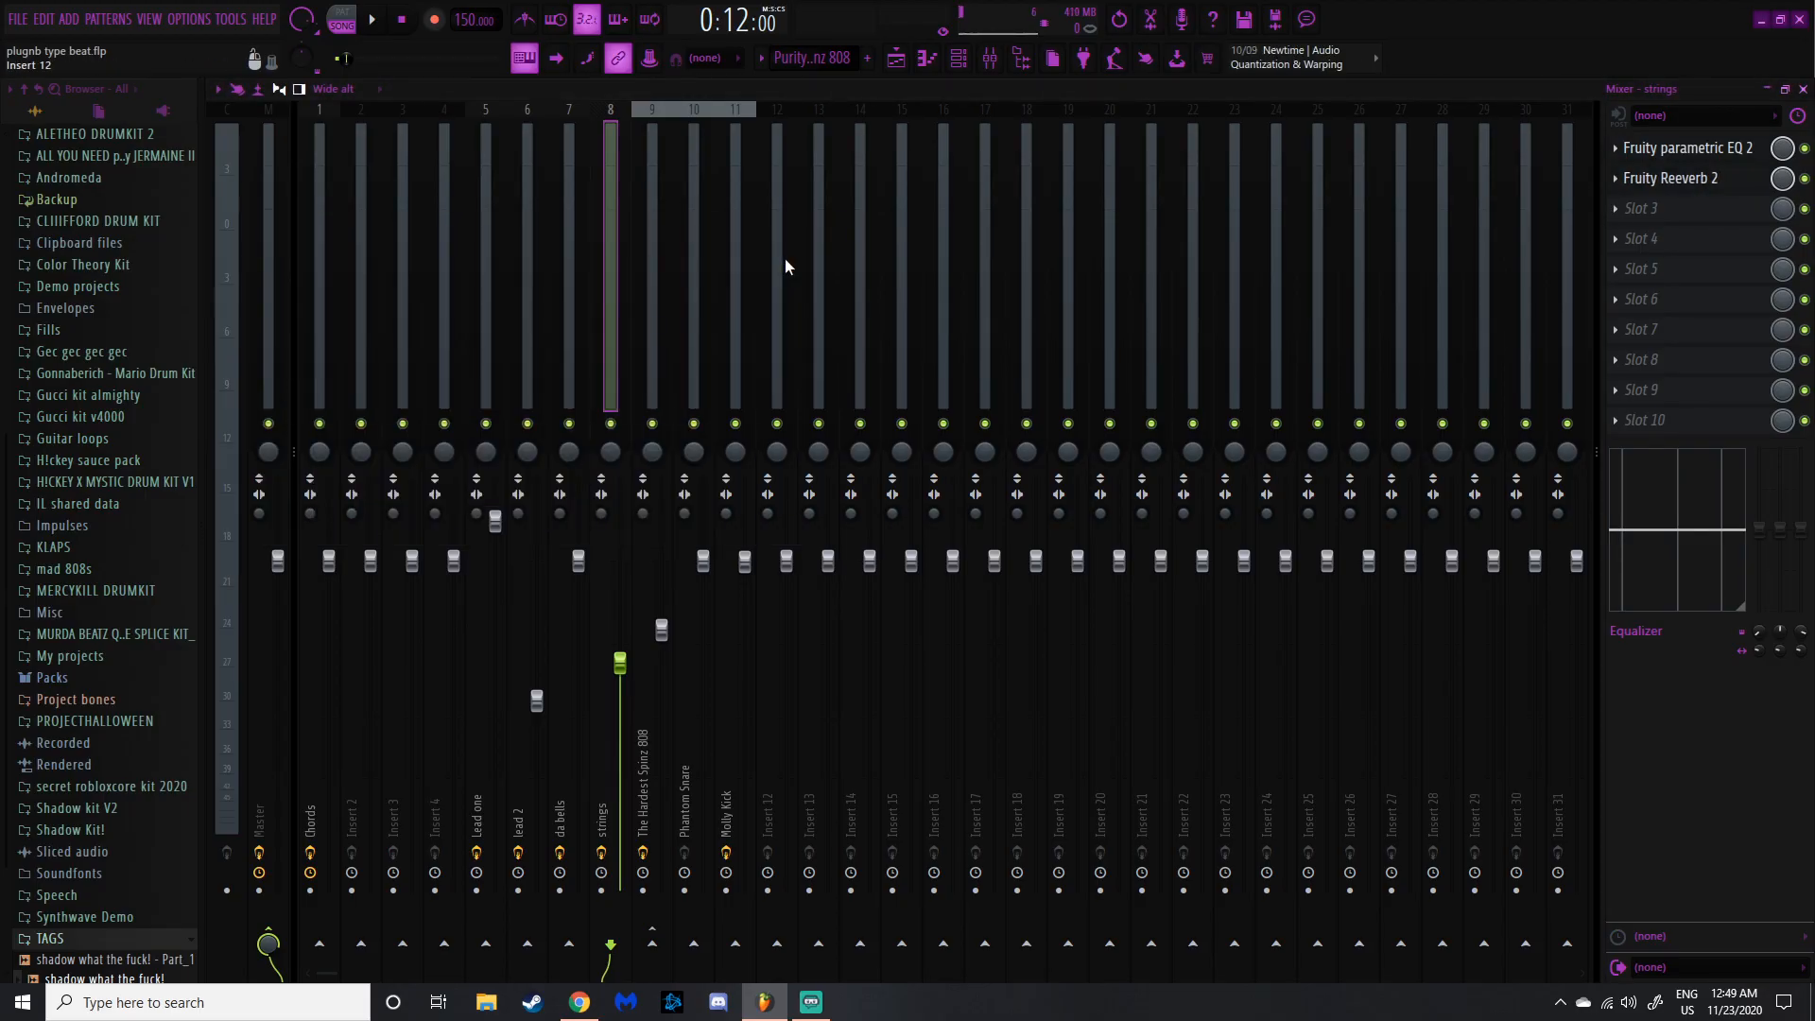
Step: Check the effects on The Hardest Spinz 808 mixer track and route the Molly Kick track to it
{"action": "left_click", "coordinate": [650, 204]}
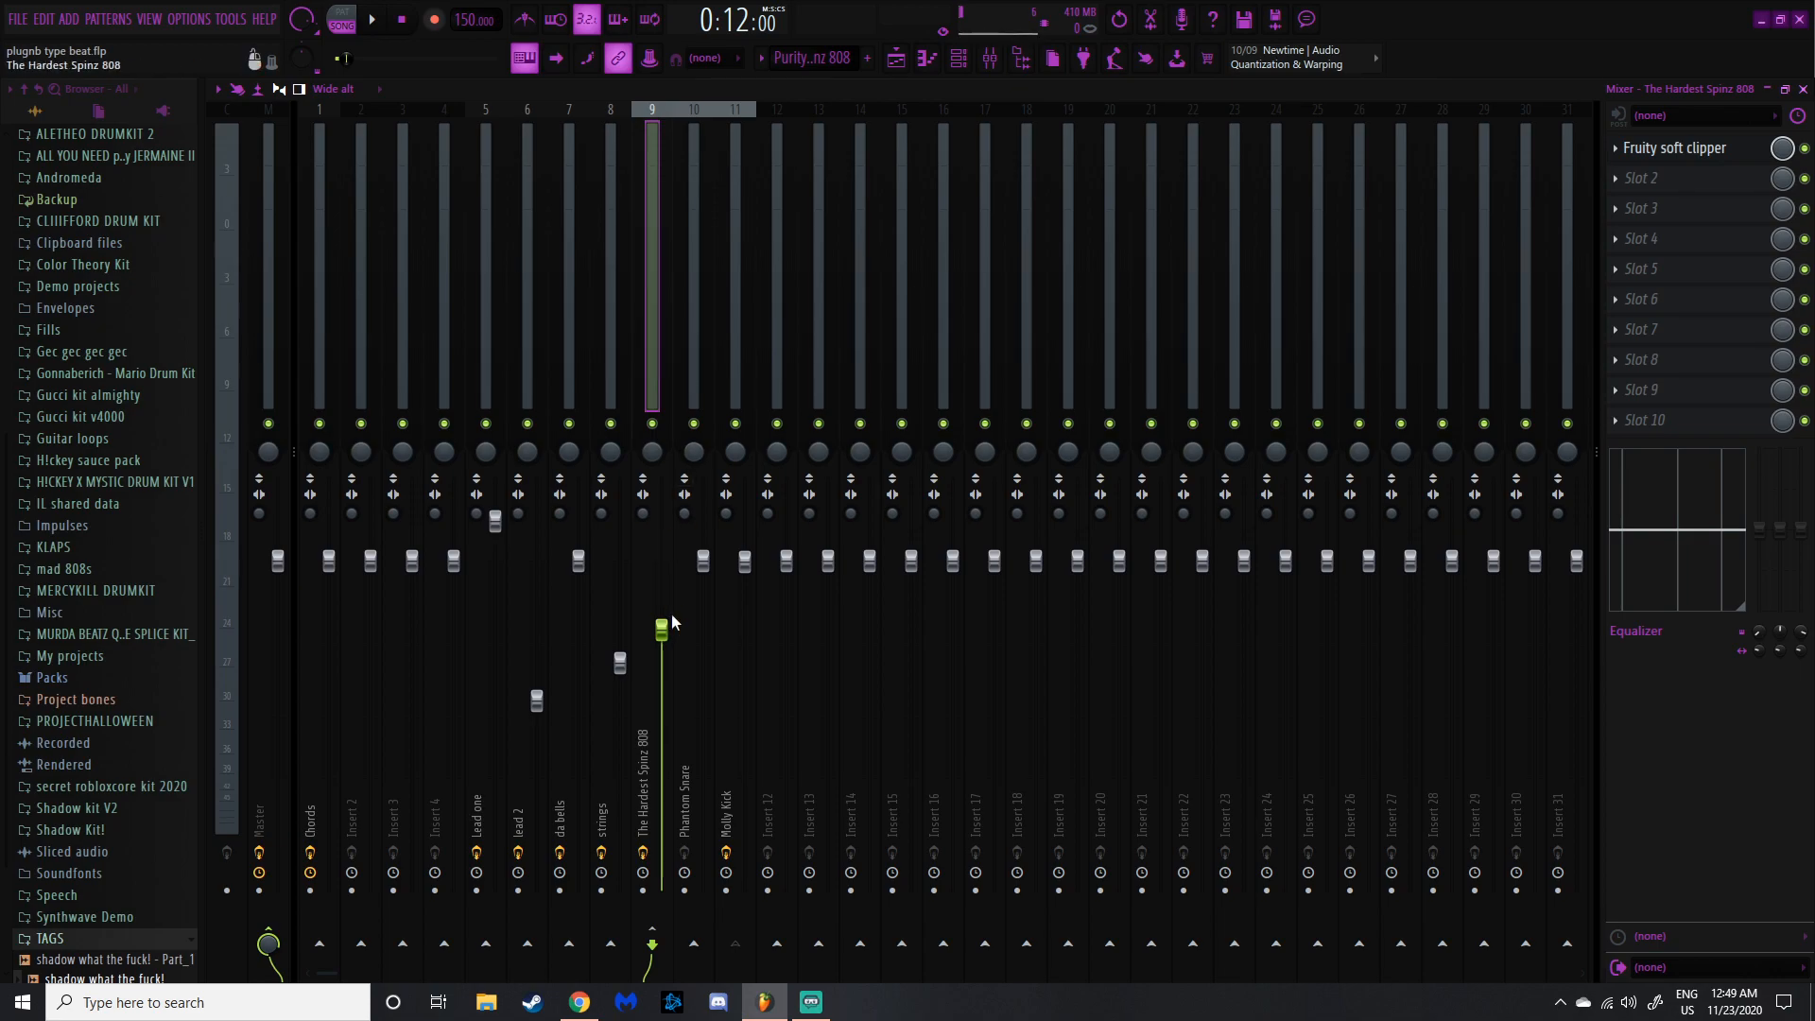
{"action": "left_click", "coordinate": [712, 388]}
{"action": "left_click", "coordinate": [720, 391]}
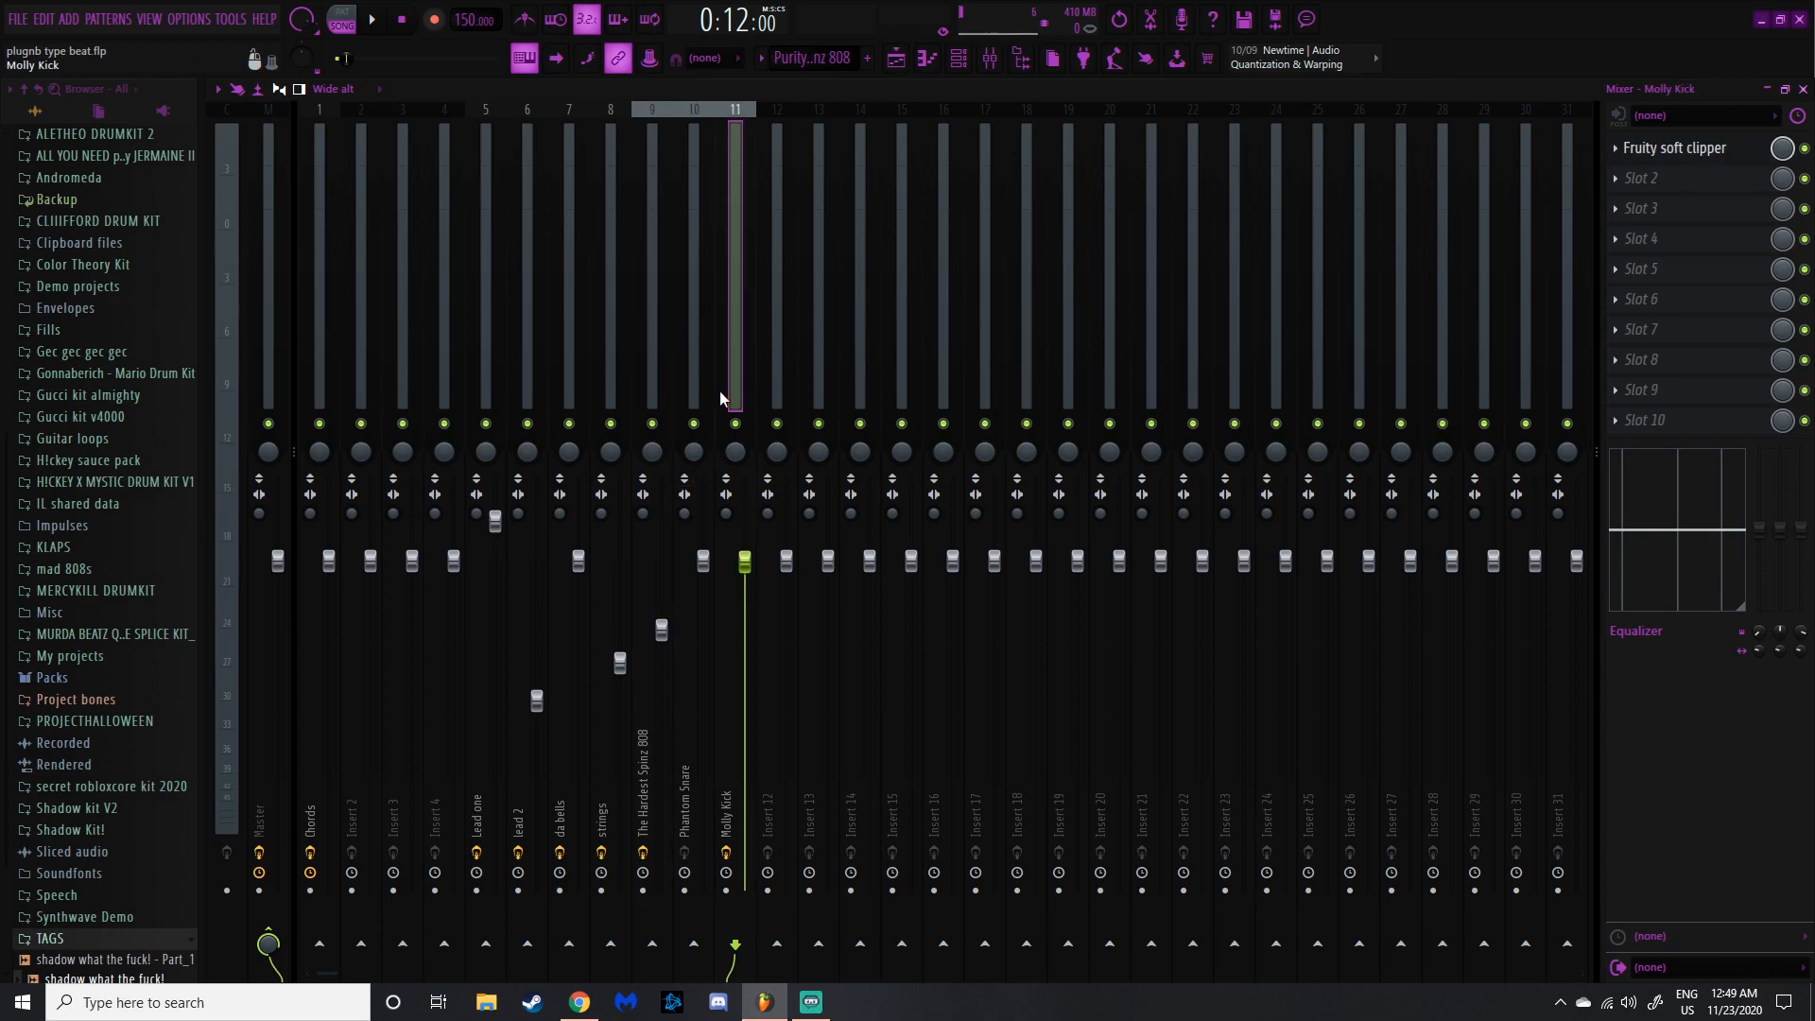
{"action": "left_click", "coordinate": [652, 943]}
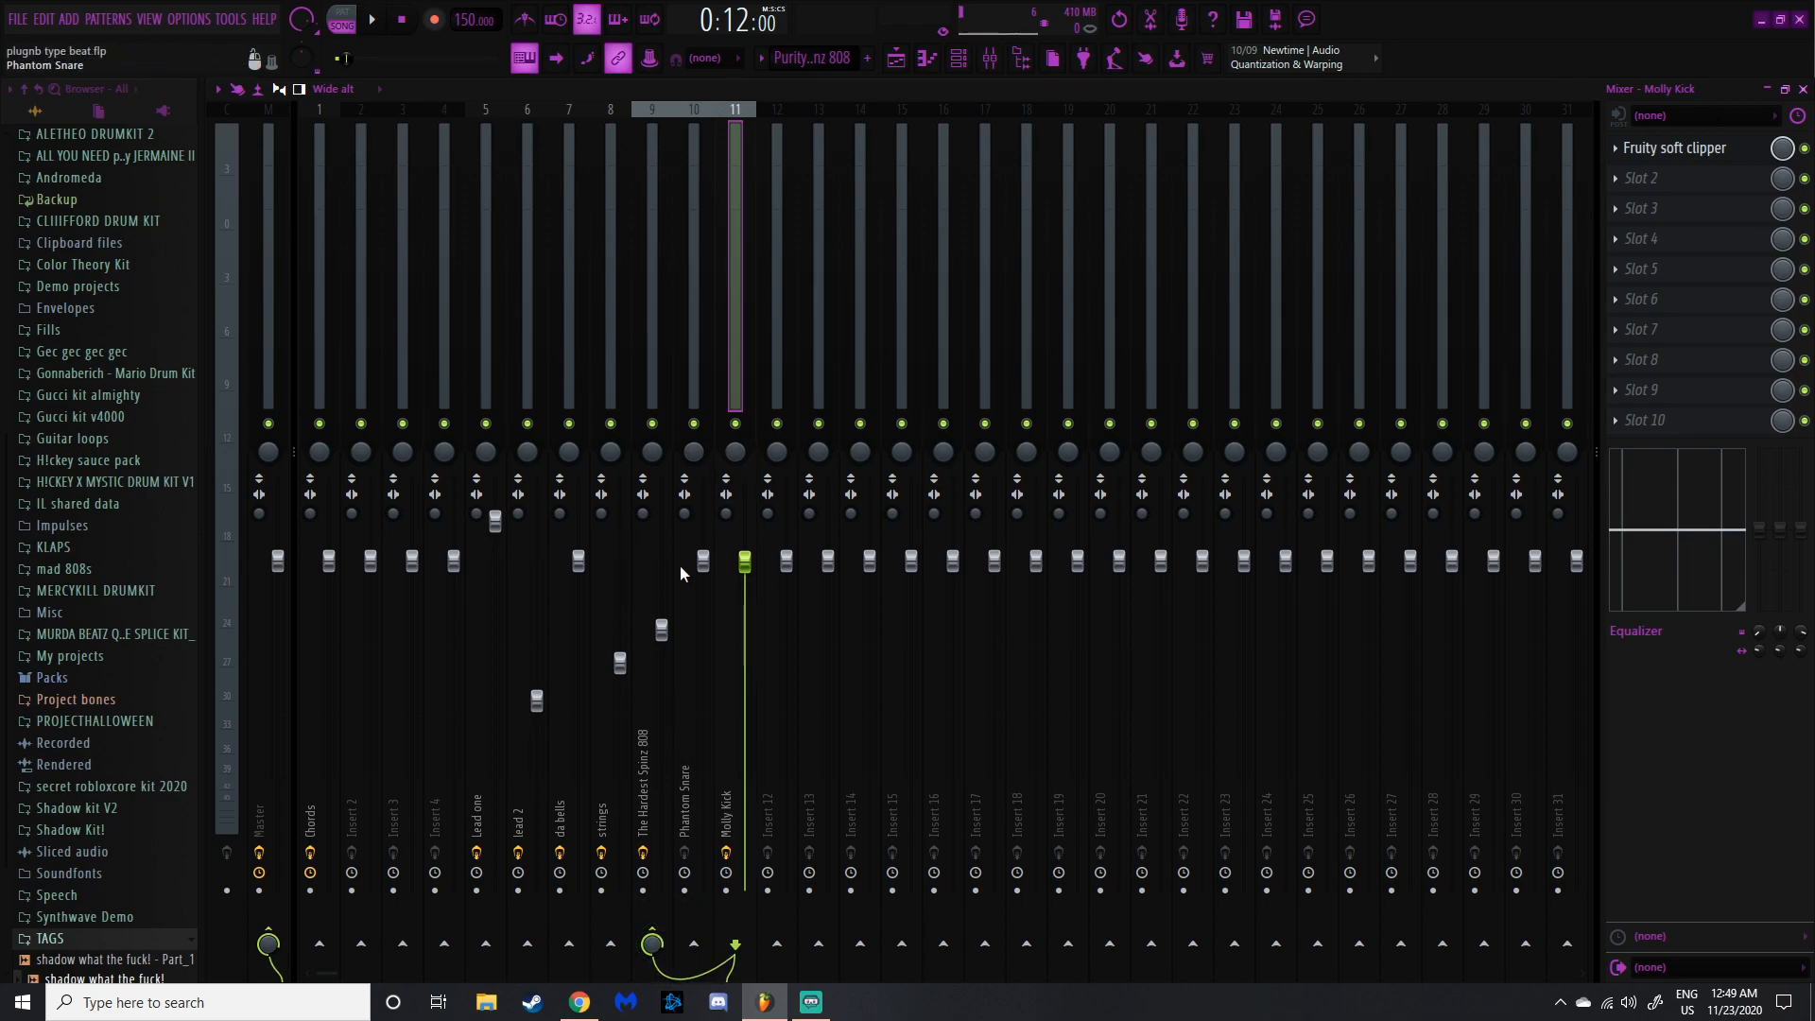